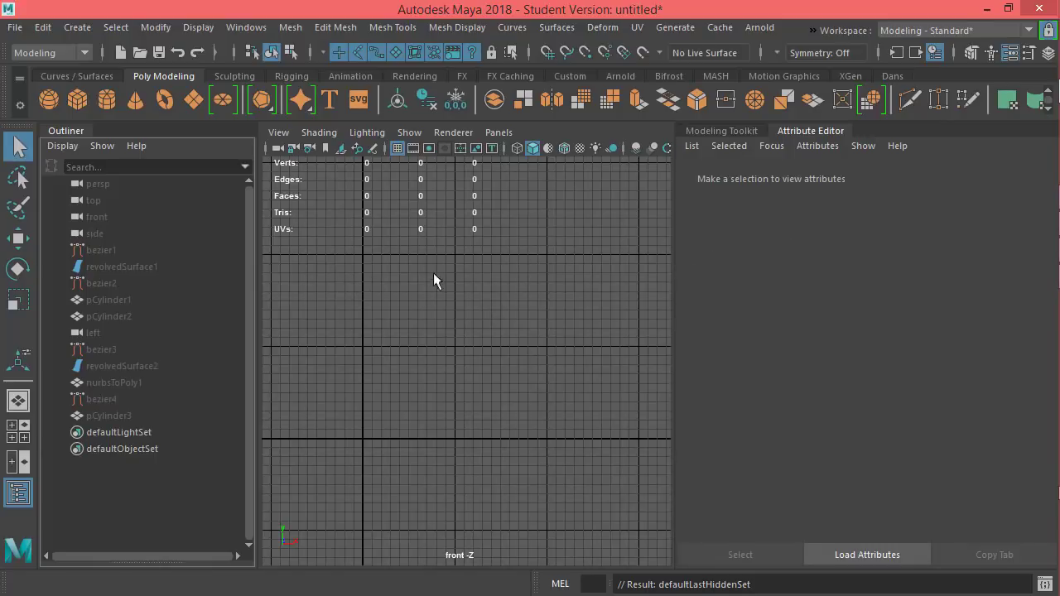
# Hide the Outliner to enlarge the front view and close the floating Channel Box window
pyautogui.click(18, 493)
pyautogui.keyDown('alt'); pyautogui.moveTo(316, 344); pyautogui.dragTo(453, 352, button='middle'); pyautogui.keyUp('alt')
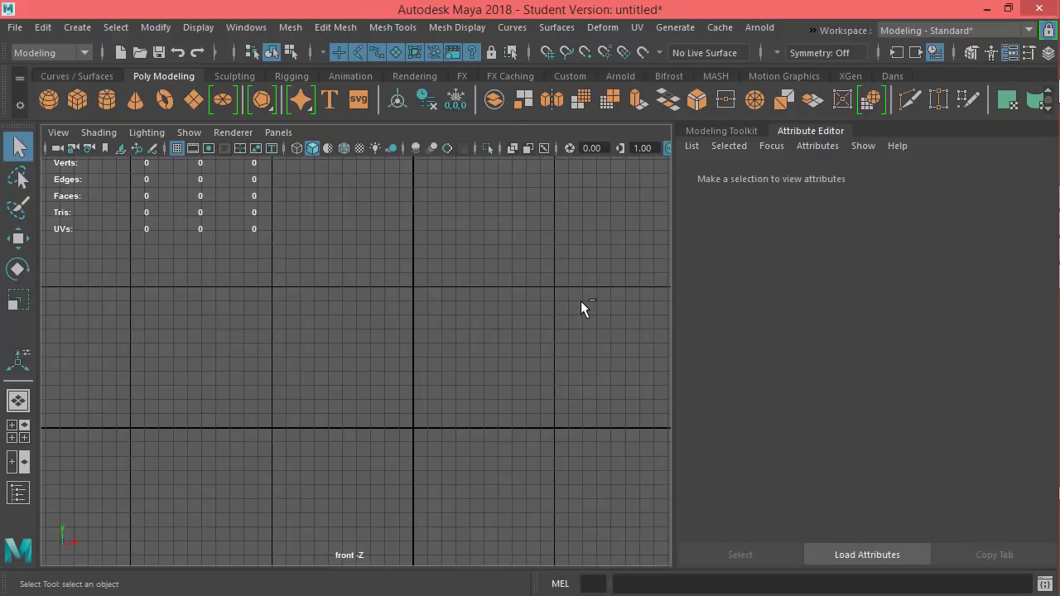
pyautogui.hotkey('ctrl', 'a')
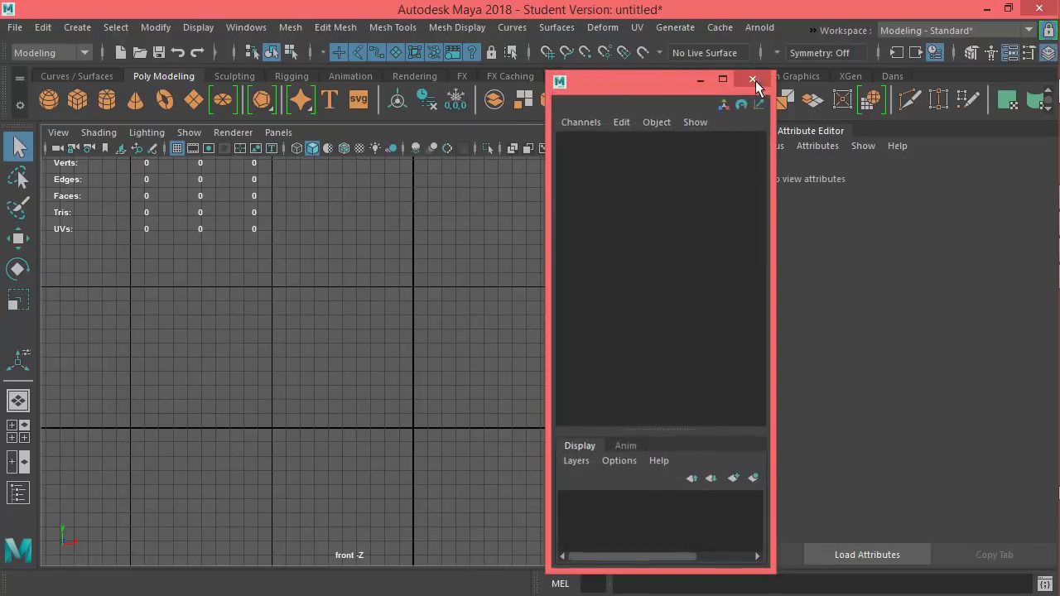
pyautogui.click(752, 80)
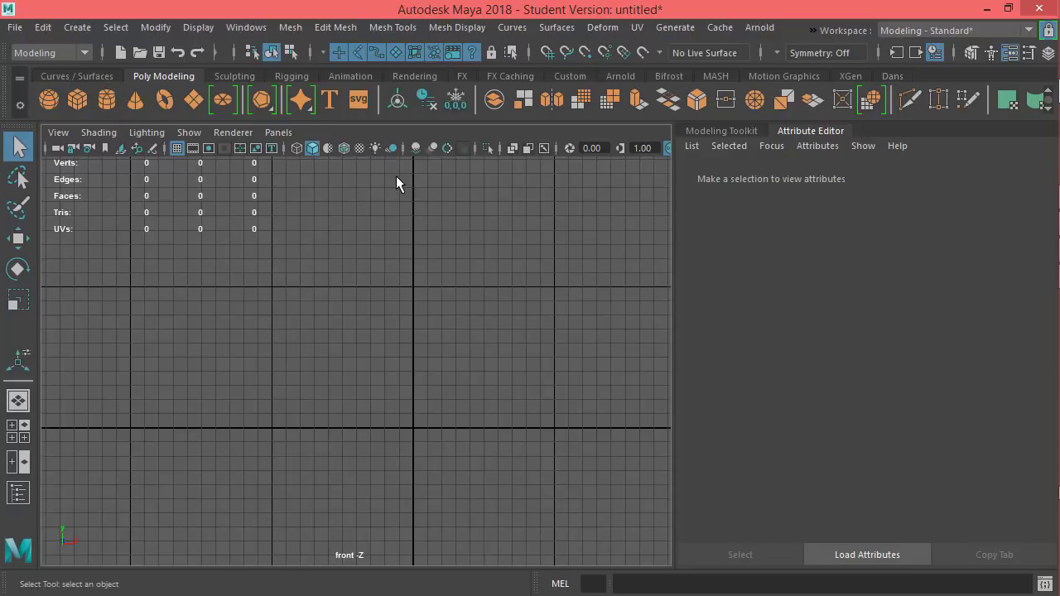
# Turn on grid snapping and start the Bezier curve tool in a full-screen front view centred on the origin
pyautogui.click(111, 75)
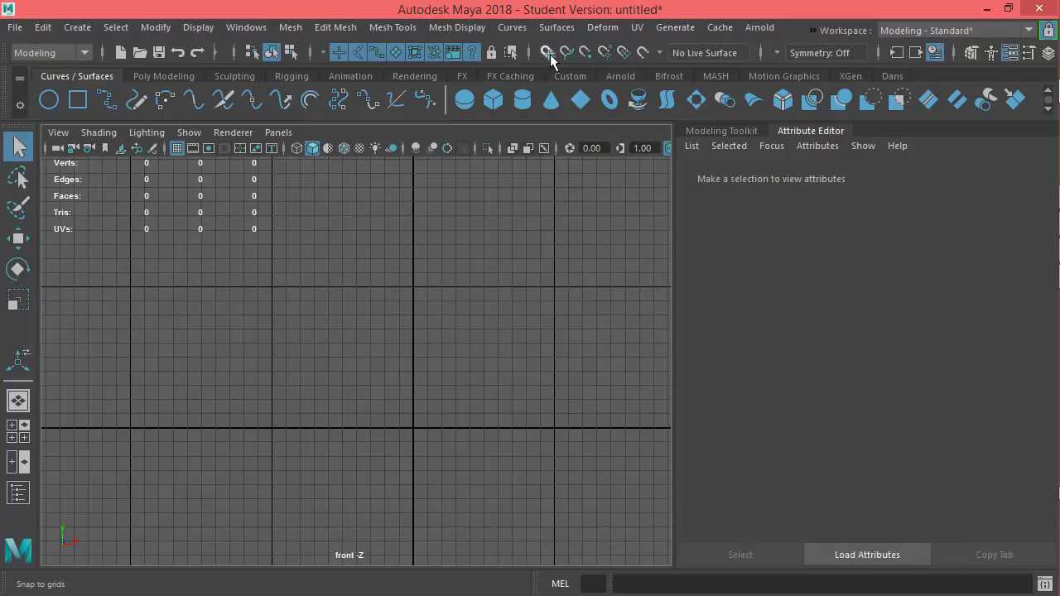
pyautogui.click(548, 54)
pyautogui.click(426, 100)
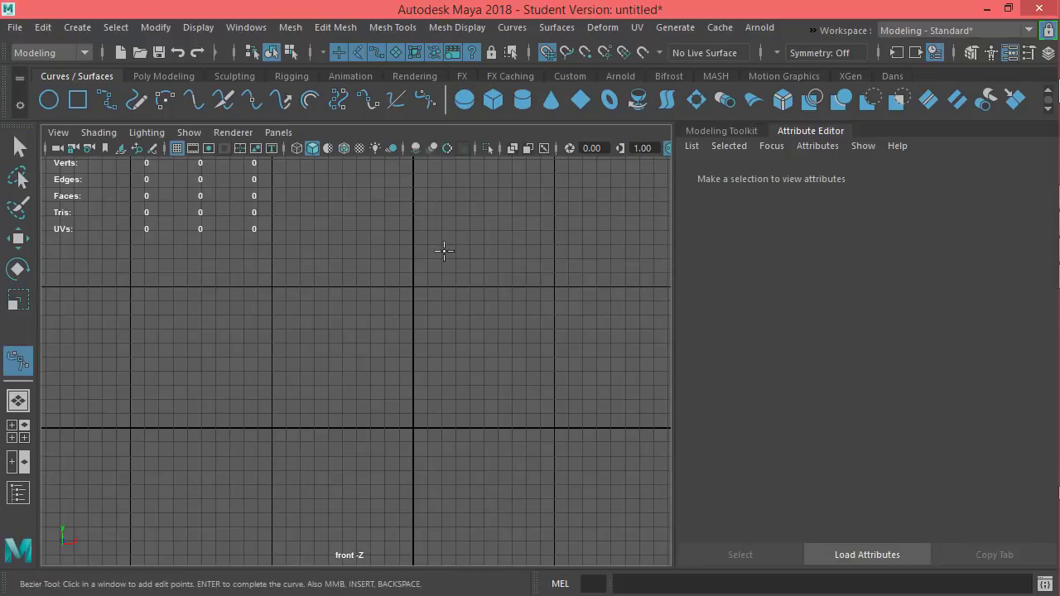
pyautogui.hotkey('ctrl', 'space')
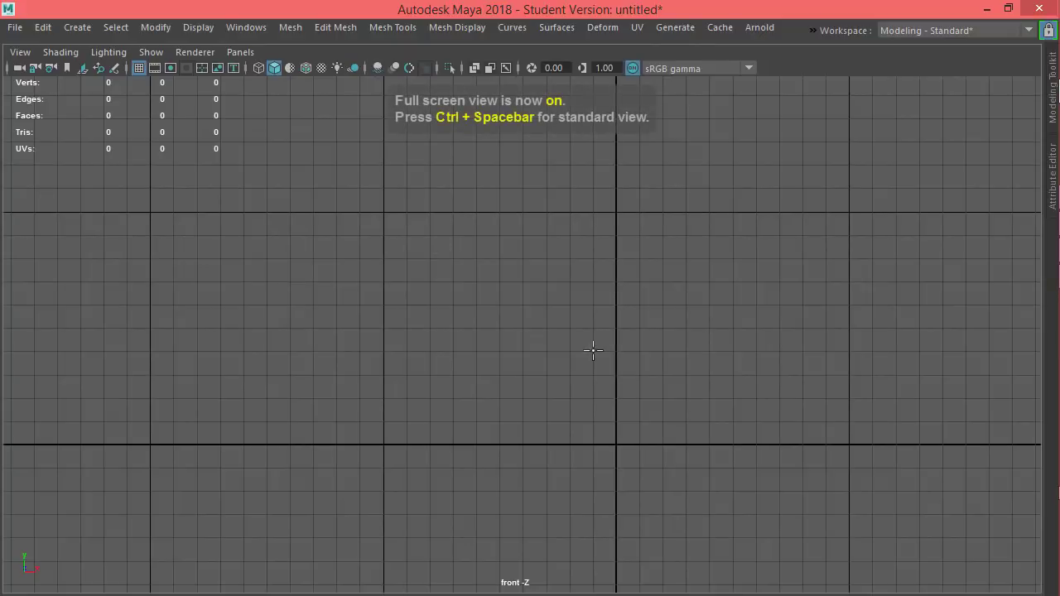
pyautogui.keyDown('alt'); pyautogui.moveTo(681, 379); pyautogui.dragTo(544, 428, button='middle'); pyautogui.keyUp('alt')
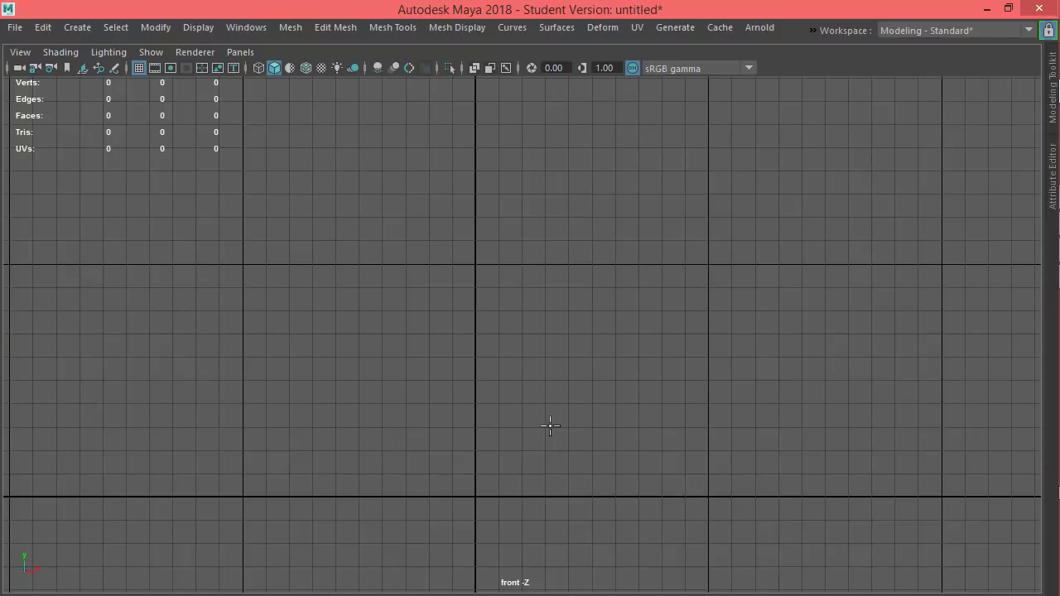
pyautogui.keyDown('alt'); pyautogui.moveTo(518, 428); pyautogui.dragTo(542, 347, button='middle'); pyautogui.keyUp('alt')
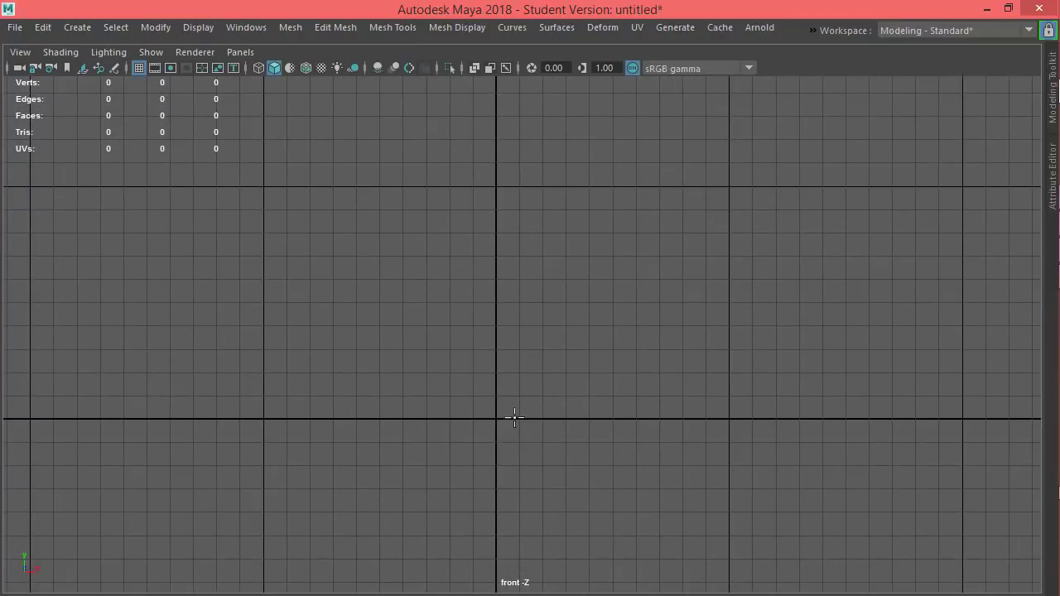
pyautogui.moveTo(518, 405)
pyautogui.keyDown('alt'); pyautogui.mouseDown(button='middle')
pyautogui.moveTo(497, 392)
pyautogui.moveTo(506, 402)
pyautogui.mouseUp(button='middle'); pyautogui.keyUp('alt')
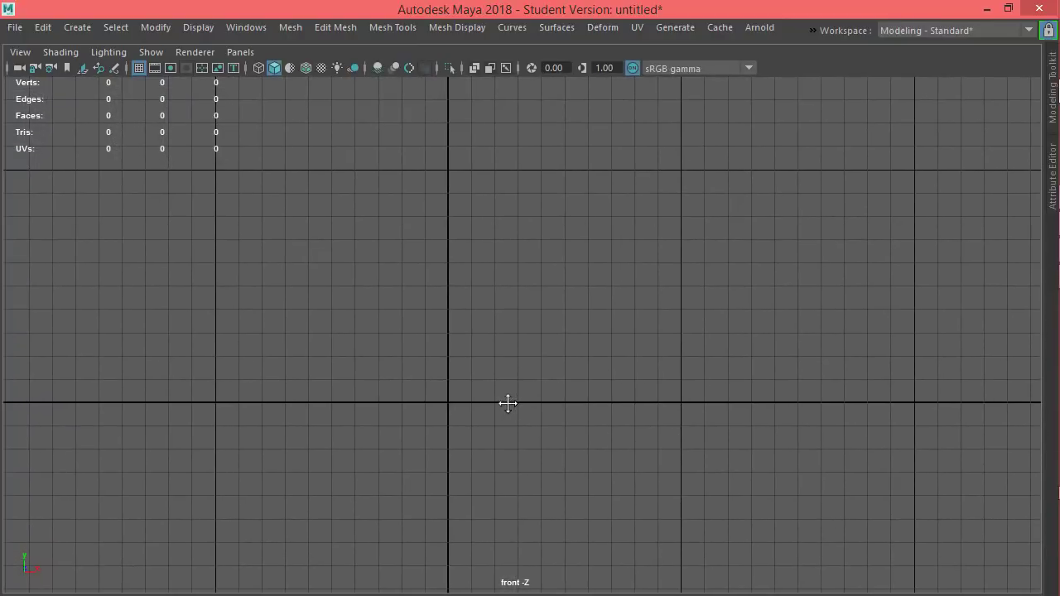
# Draw the profile's underside from the origin: four grid squares straight along the horizontal axis, plus a rounded foot two squares wide and two deep
pyautogui.click(447, 402)
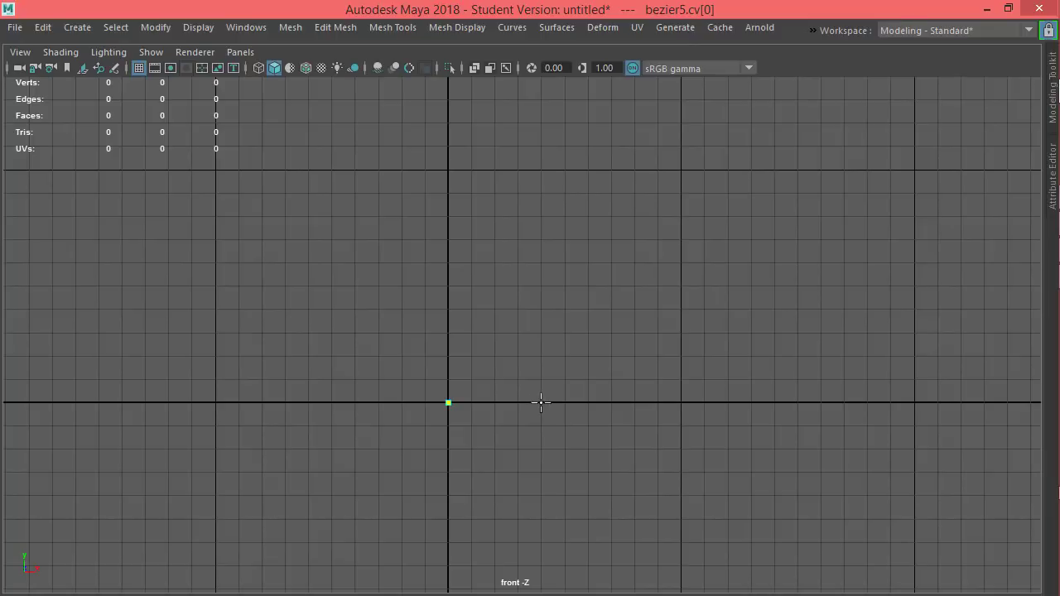
pyautogui.moveTo(539, 402); pyautogui.dragTo(565, 403)
pyautogui.moveTo(565, 448); pyautogui.dragTo(586, 448)
pyautogui.moveTo(589, 403); pyautogui.dragTo(614, 403)
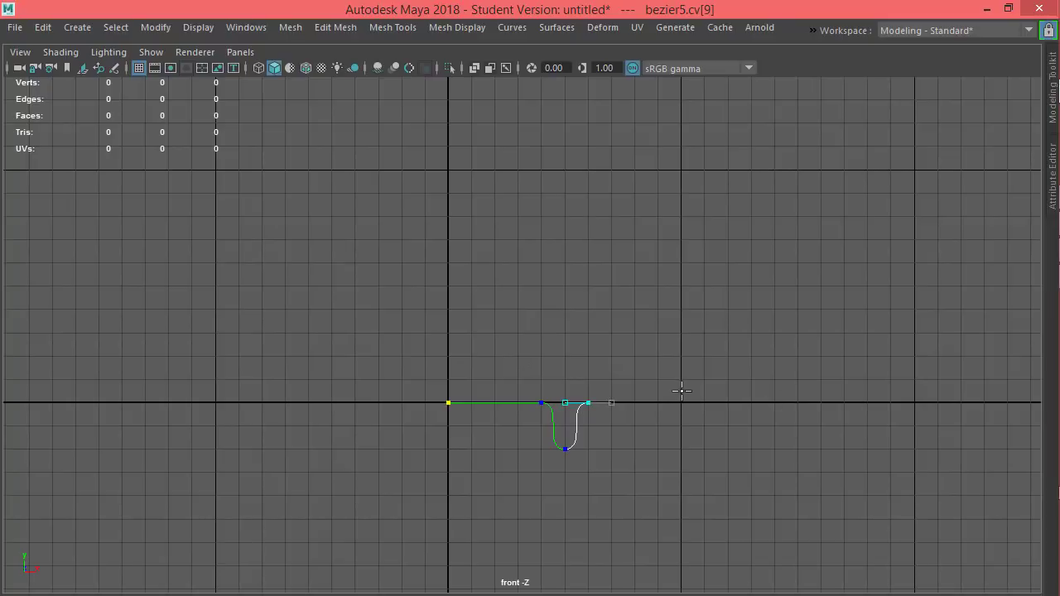
# Extend the underside to nine grid squares, curve it up at twelve squares out, and continue the outer wall to ten squares high
pyautogui.moveTo(657, 371)
pyautogui.keyDown('alt'); pyautogui.mouseDown(button='middle')
pyautogui.moveTo(644, 392)
pyautogui.moveTo(659, 381)
pyautogui.mouseUp(button='middle'); pyautogui.keyUp('alt')
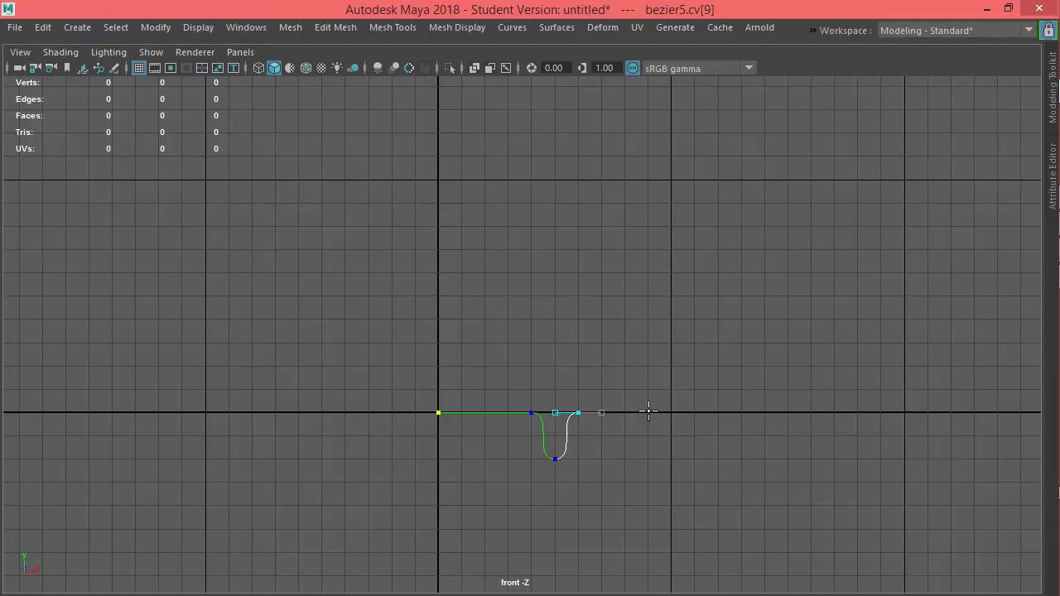
pyautogui.moveTo(649, 411); pyautogui.dragTo(691, 411)
pyautogui.click(694, 411)
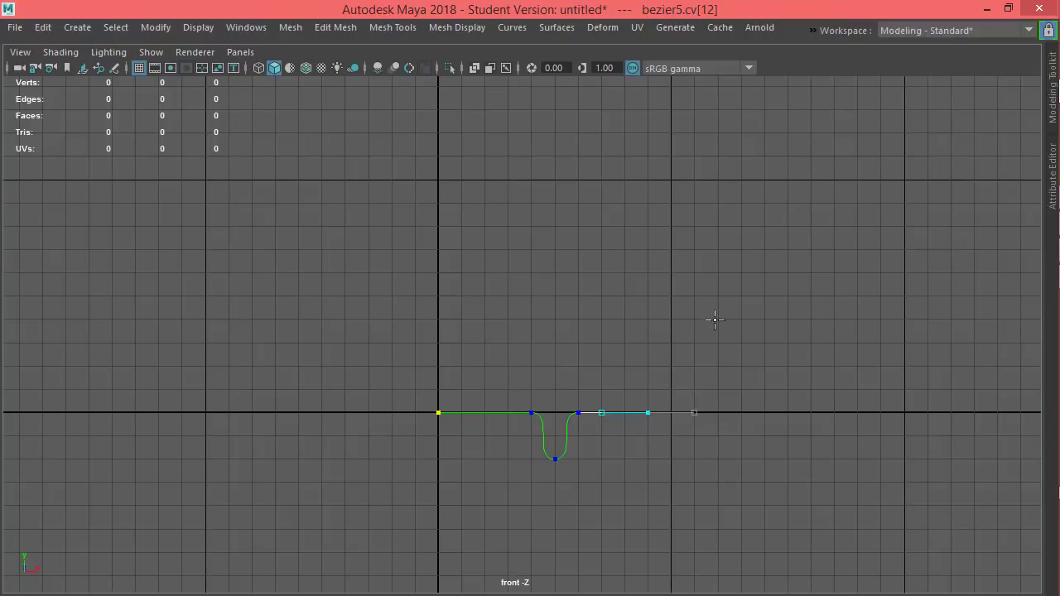
pyautogui.moveTo(718, 318); pyautogui.dragTo(719, 273)
pyautogui.keyDown('alt'); pyautogui.moveTo(719, 272); pyautogui.dragTo(715, 323, button='middle'); pyautogui.keyUp('alt')
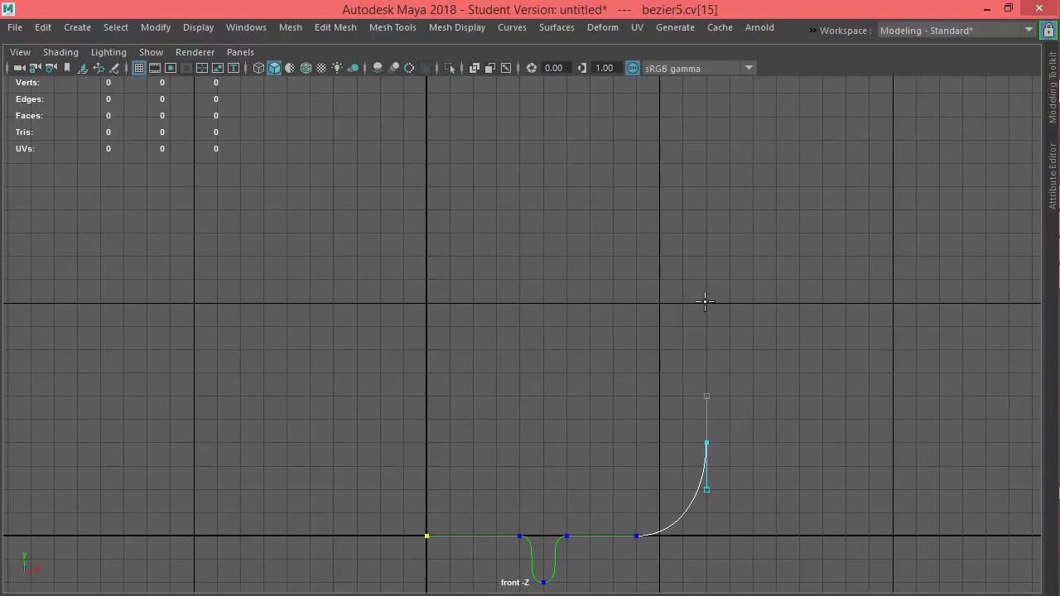
pyautogui.moveTo(707, 304); pyautogui.dragTo(706, 257)
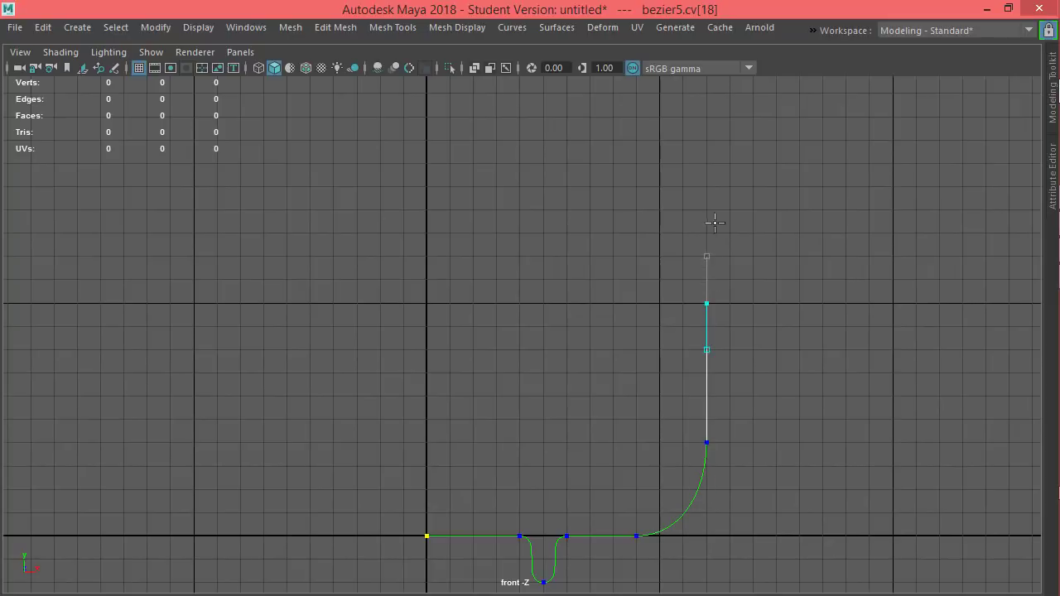
# Extend the outer wall to fifteen grid squares high and round it over into a rim two squares wide, peaking at seventeen
pyautogui.keyDown('alt'); pyautogui.moveTo(710, 222); pyautogui.dragTo(718, 324, button='middle'); pyautogui.keyUp('alt')
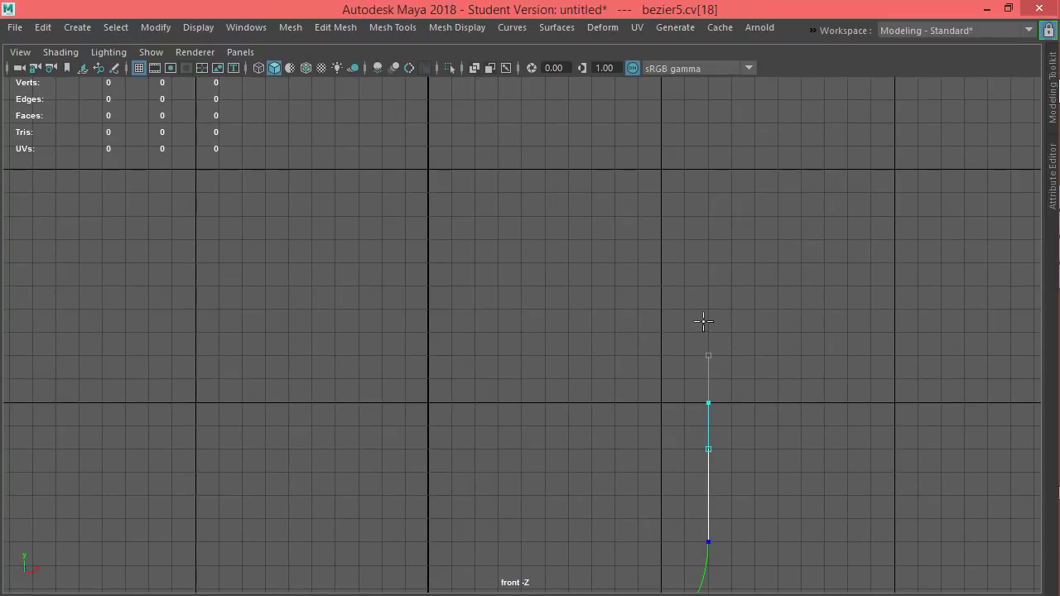
pyautogui.moveTo(708, 286); pyautogui.dragTo(661, 240)
pyautogui.moveTo(661, 286); pyautogui.dragTo(660, 303)
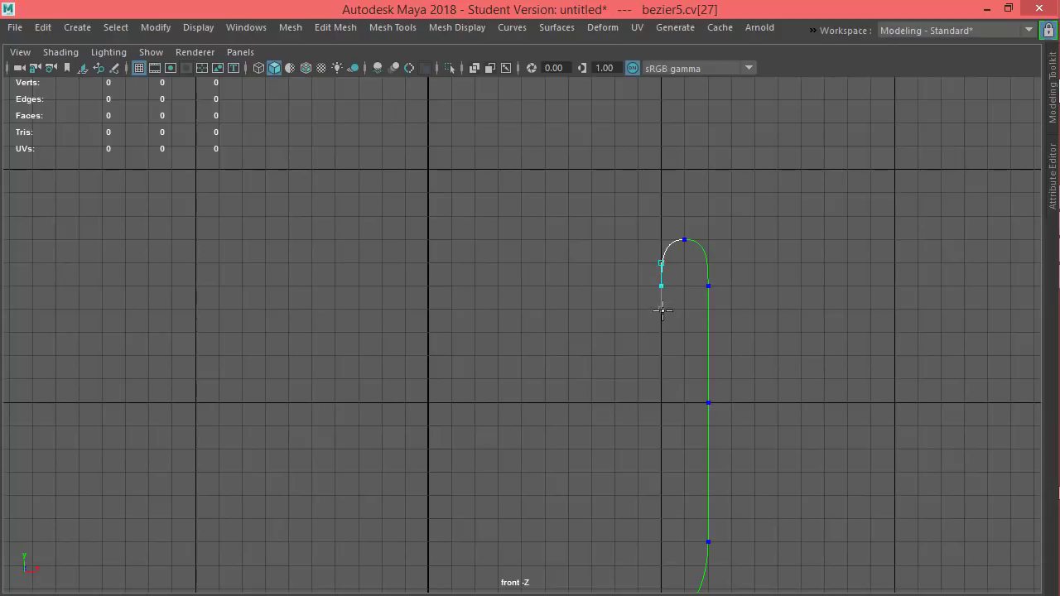
# Draw the inner wall straight down from the rim, with anchors ten and four grid squares above the horizontal axis
pyautogui.keyDown('alt'); pyautogui.moveTo(669, 400); pyautogui.dragTo(711, 265, button='middle'); pyautogui.keyUp('alt')
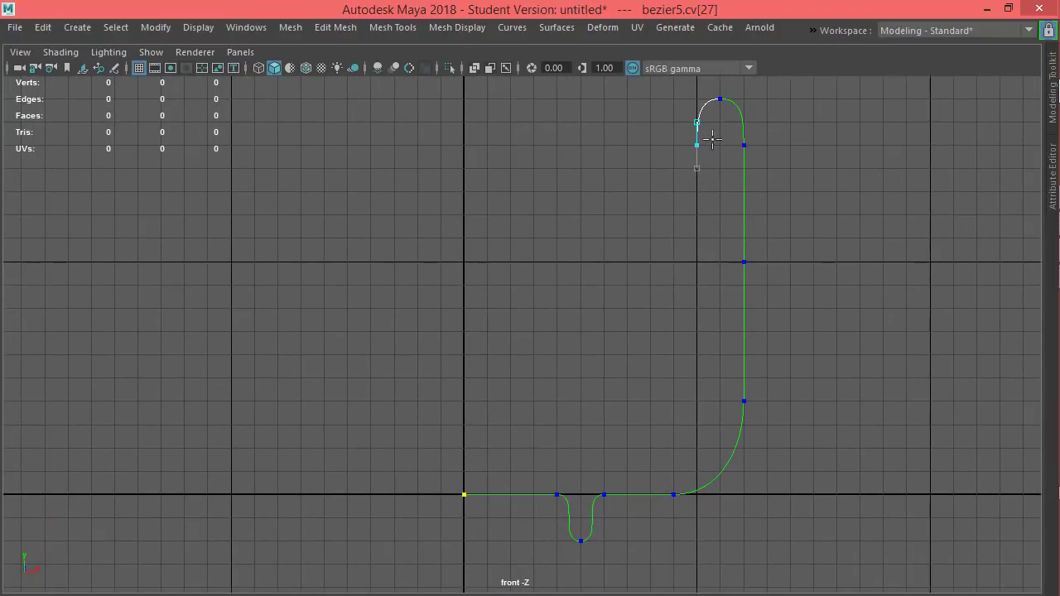
pyautogui.click(698, 262)
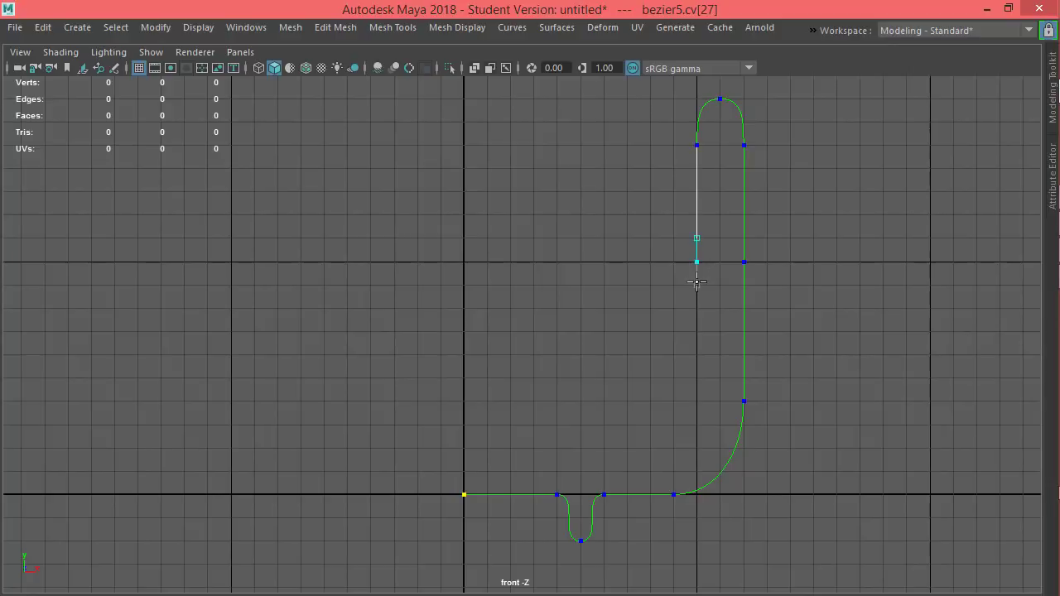
pyautogui.moveTo(697, 288); pyautogui.dragTo(696, 309)
pyautogui.moveTo(697, 401); pyautogui.dragTo(694, 445)
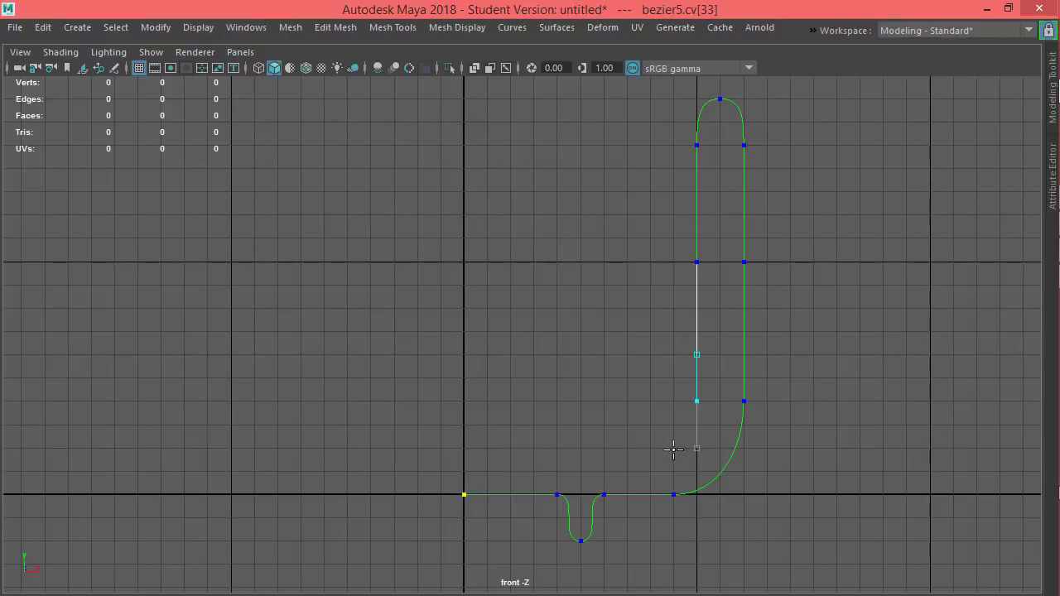
# Round the inner wall into a floor two grid squares above the underside, end it on the vertical axis, and finish the curve in object mode
pyautogui.click(670, 448)
pyautogui.moveTo(667, 448); pyautogui.dragTo(655, 448)
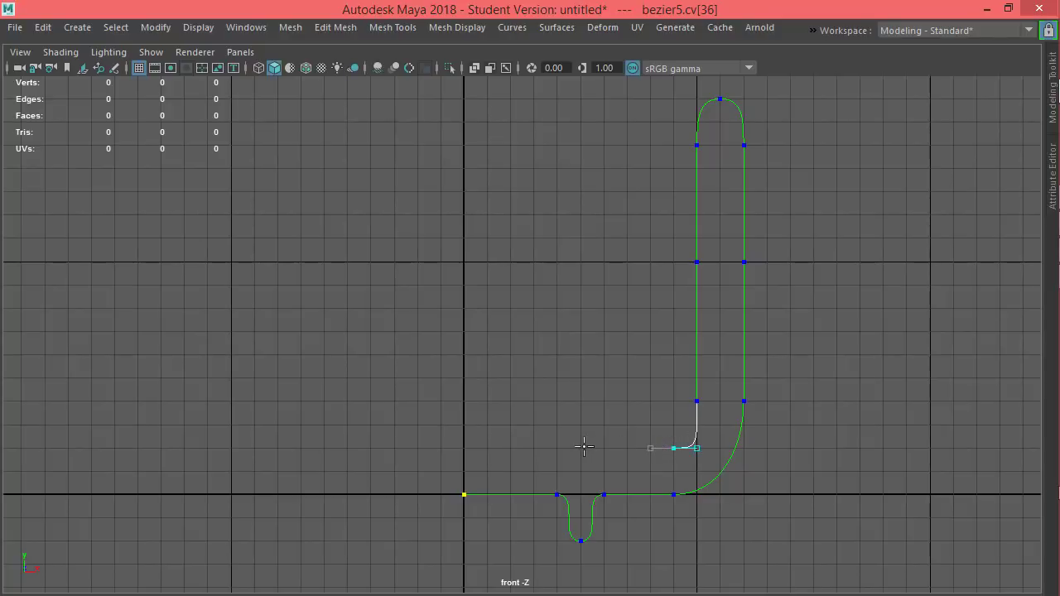
pyautogui.moveTo(582, 448); pyautogui.dragTo(540, 448)
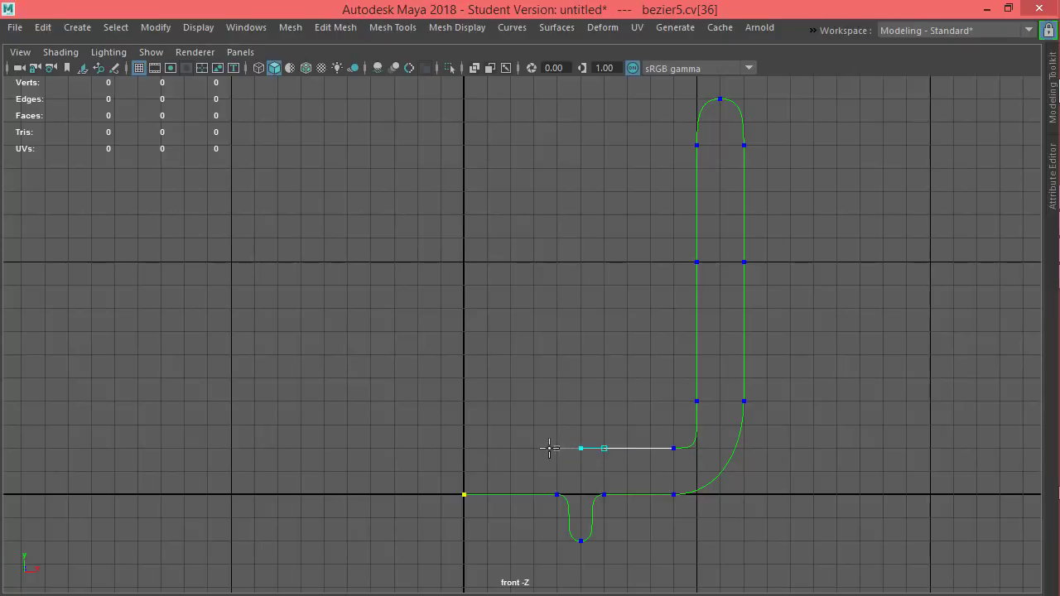
pyautogui.click(464, 448)
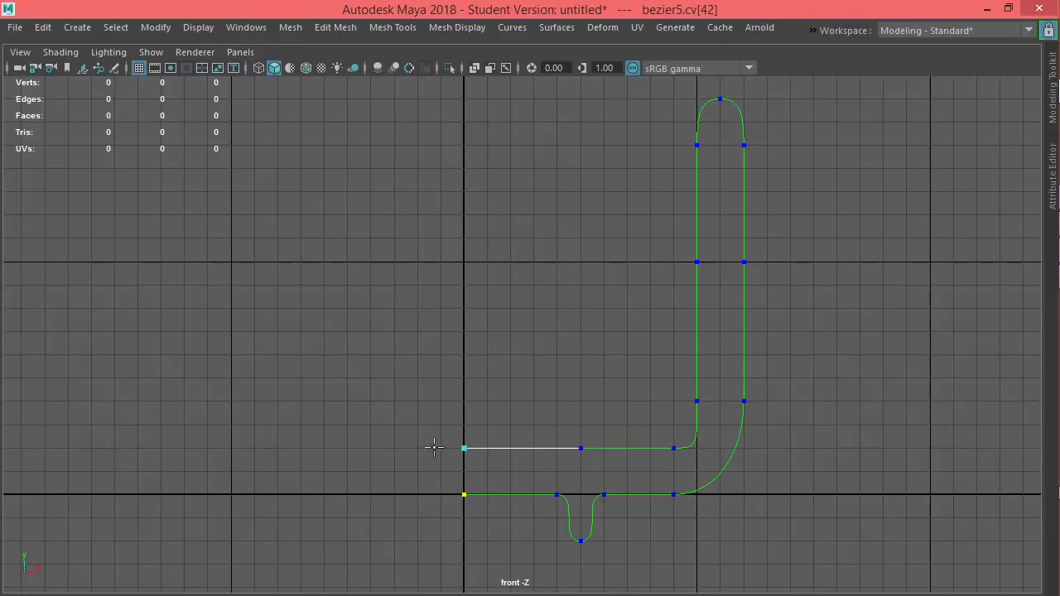
pyautogui.keyDown('alt'); pyautogui.moveTo(699, 412); pyautogui.dragTo(662, 386, button='middle'); pyautogui.keyUp('alt')
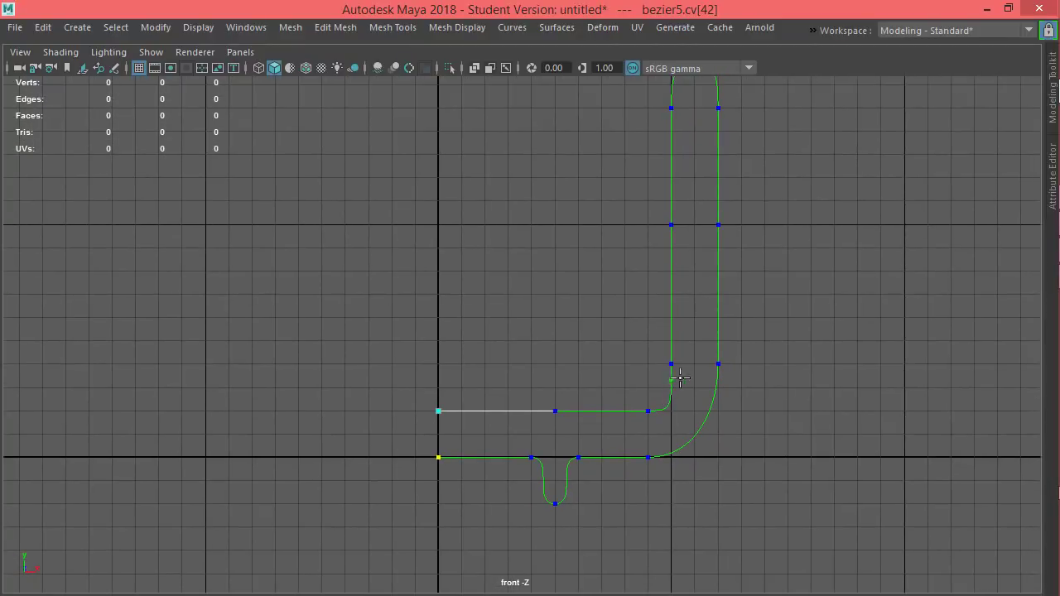
pyautogui.keyDown('alt'); pyautogui.moveTo(719, 265); pyautogui.dragTo(684, 332, button='middle'); pyautogui.keyUp('alt')
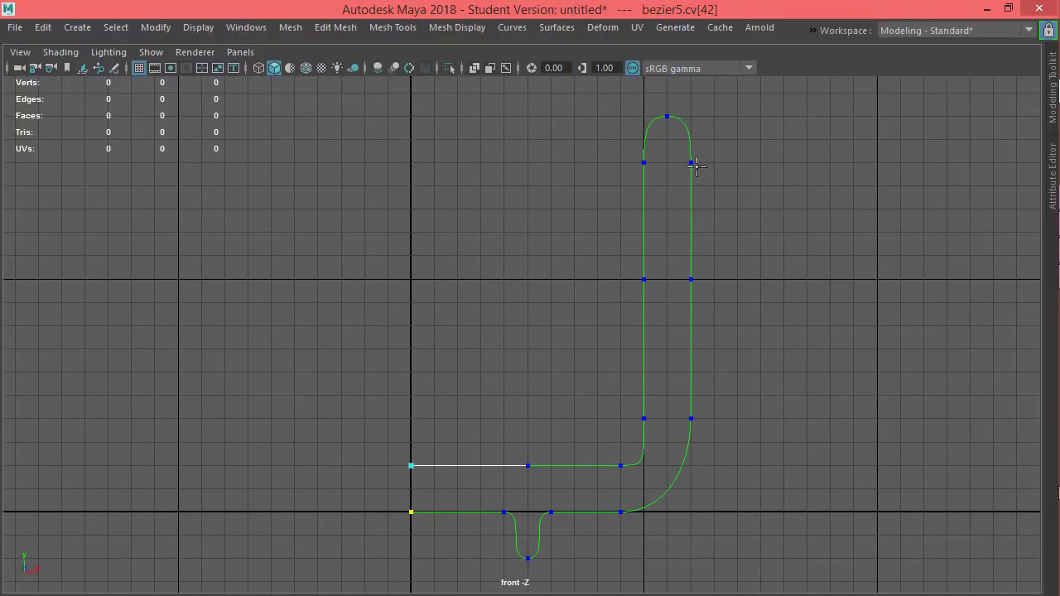
pyautogui.moveTo(672, 259); pyautogui.dragTo(690, 248, button='right')
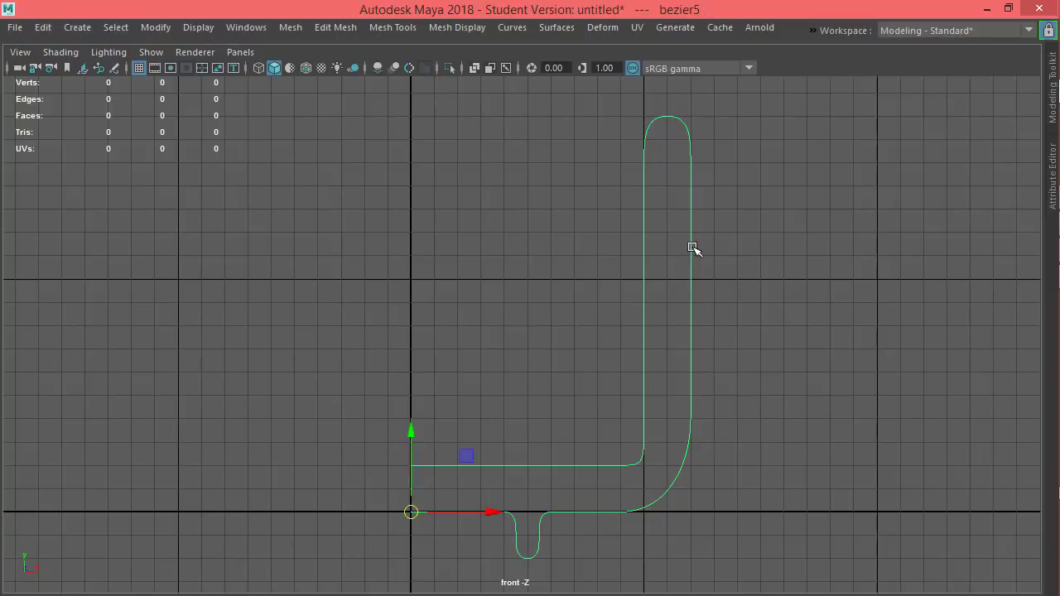
# In control vertex mode with grid snapping off, move the inner floor's corner anchor about one grid square toward the vertical axis
pyautogui.rightClick(689, 280)
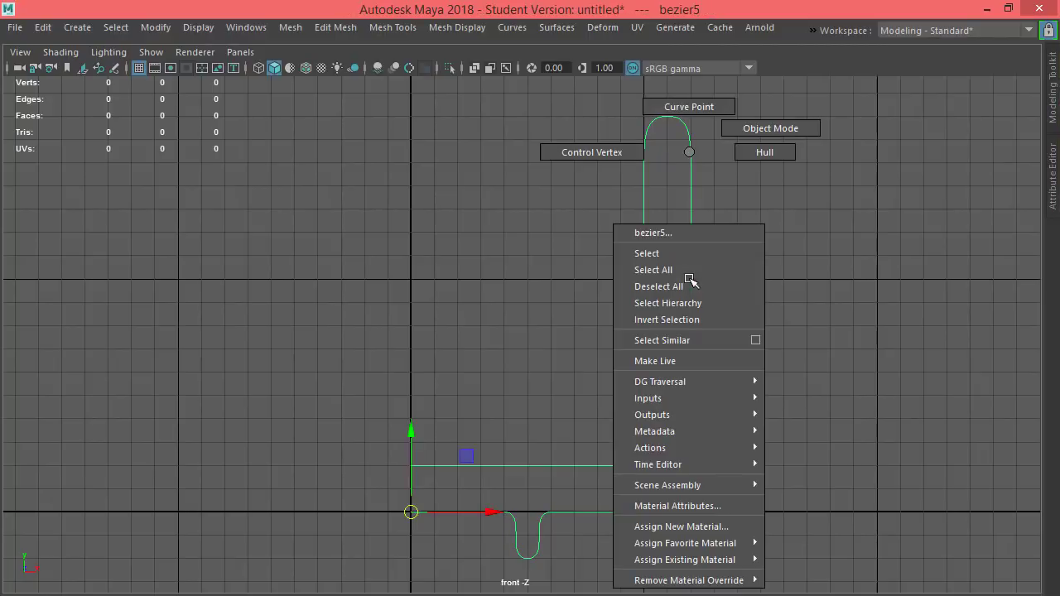
pyautogui.click(611, 153)
pyautogui.keyDown('alt'); pyautogui.moveTo(662, 284); pyautogui.dragTo(700, 229, button='middle'); pyautogui.keyUp('alt')
pyautogui.scroll(1, 625, 358)
pyautogui.scroll(1, 625, 358)
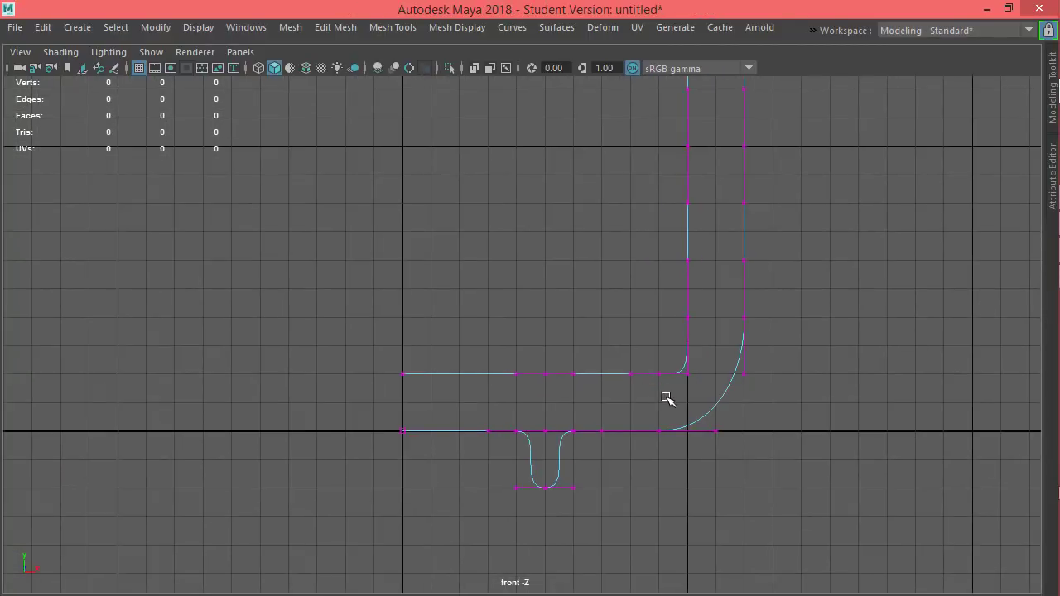
pyautogui.moveTo(669, 392); pyautogui.dragTo(634, 364)
pyautogui.hotkey('ctrl', 'space')
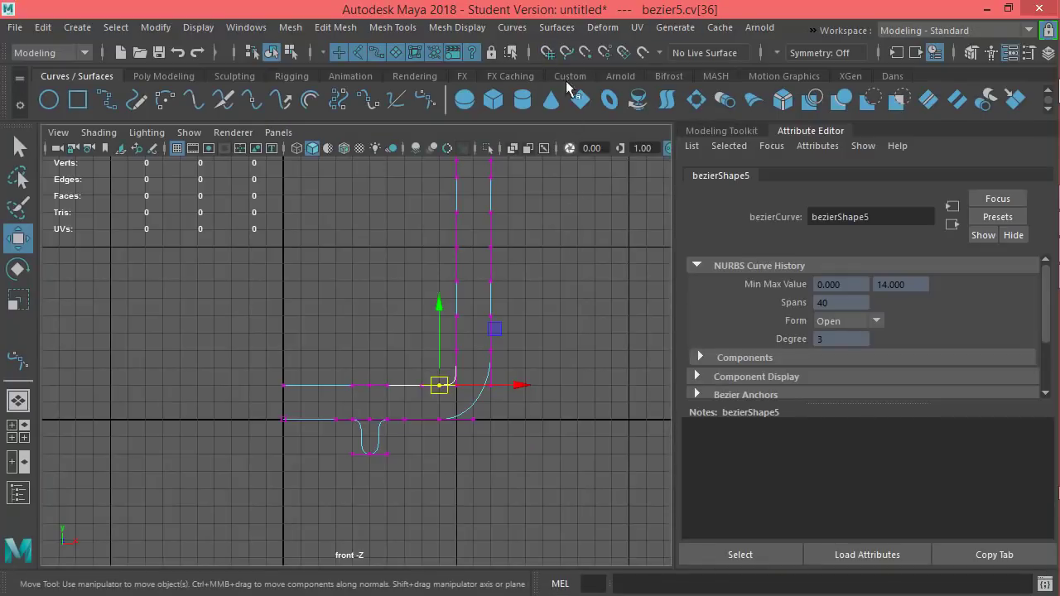
pyautogui.hotkey('ctrl', 'space')
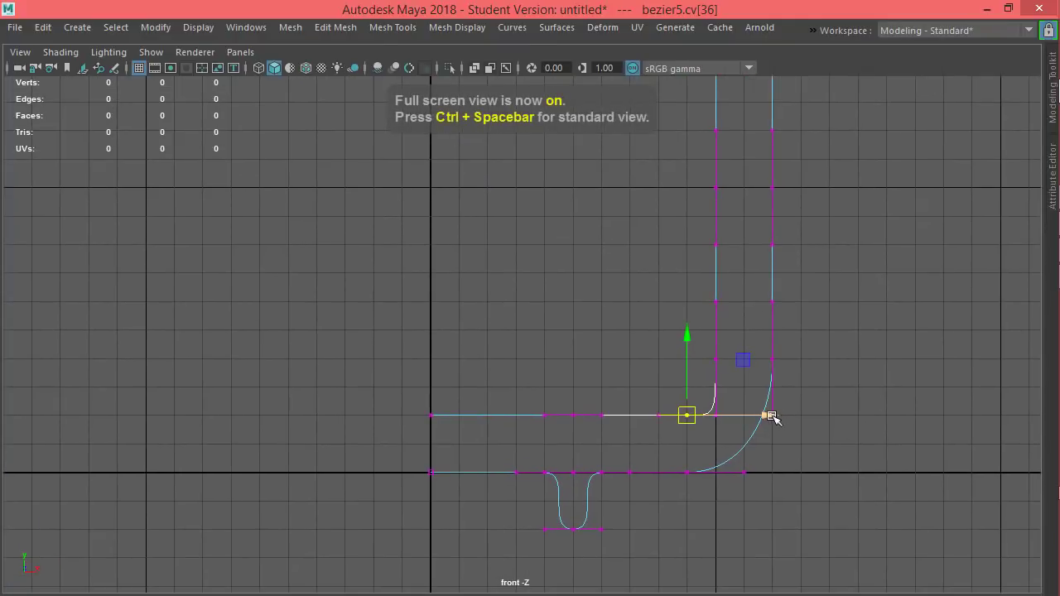
pyautogui.moveTo(772, 417); pyautogui.dragTo(740, 418)
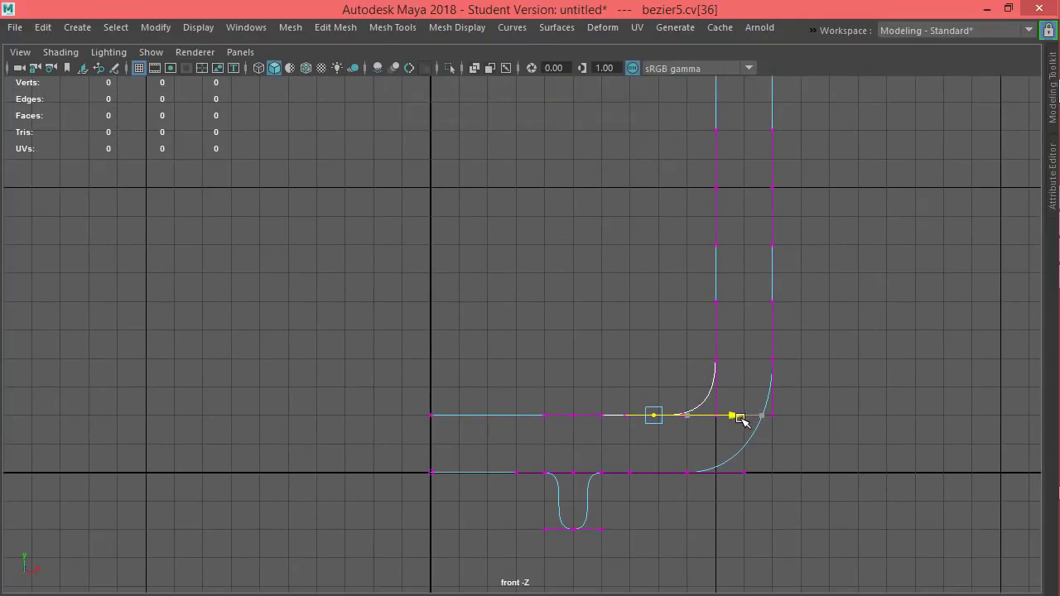
pyautogui.keyDown('alt'); pyautogui.moveTo(740, 419); pyautogui.dragTo(714, 399, button='middle'); pyautogui.keyUp('alt')
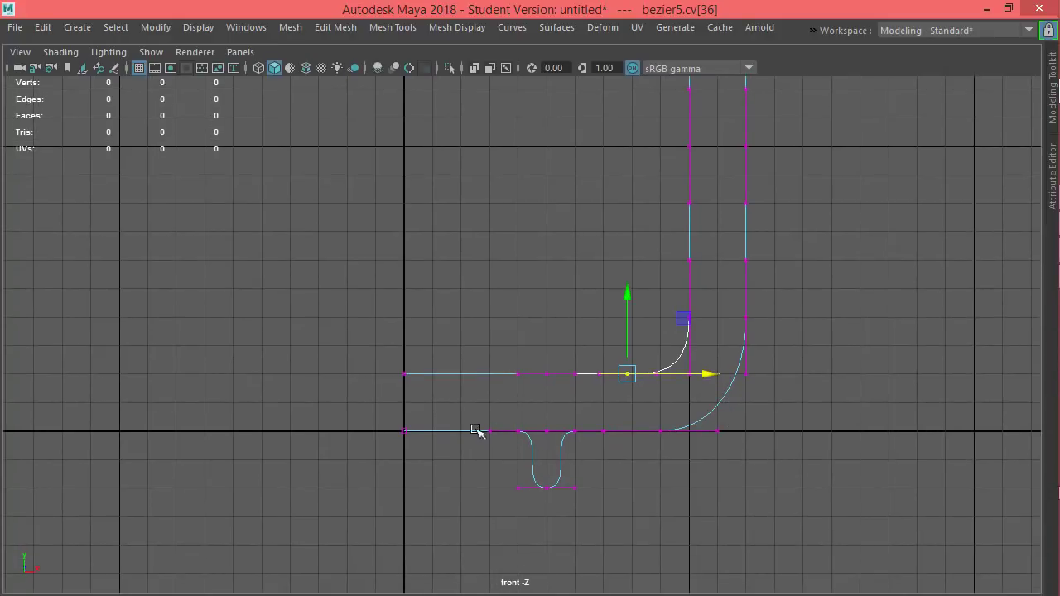
# Spread the control points at both sides of the foot's top outward to give the foot wider, sloping sides
pyautogui.moveTo(491, 412); pyautogui.dragTo(589, 443)
pyautogui.moveTo(530, 442); pyautogui.dragTo(530, 441)
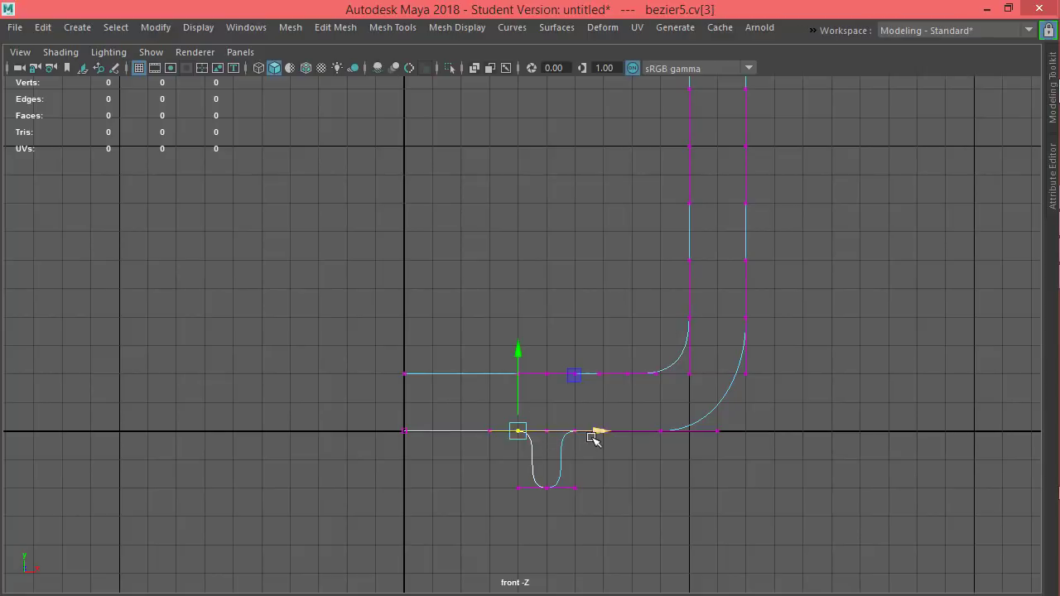
pyautogui.moveTo(618, 431); pyautogui.dragTo(701, 436)
pyautogui.click(575, 434)
pyautogui.click(654, 449)
pyautogui.click(659, 431)
pyautogui.click(609, 430)
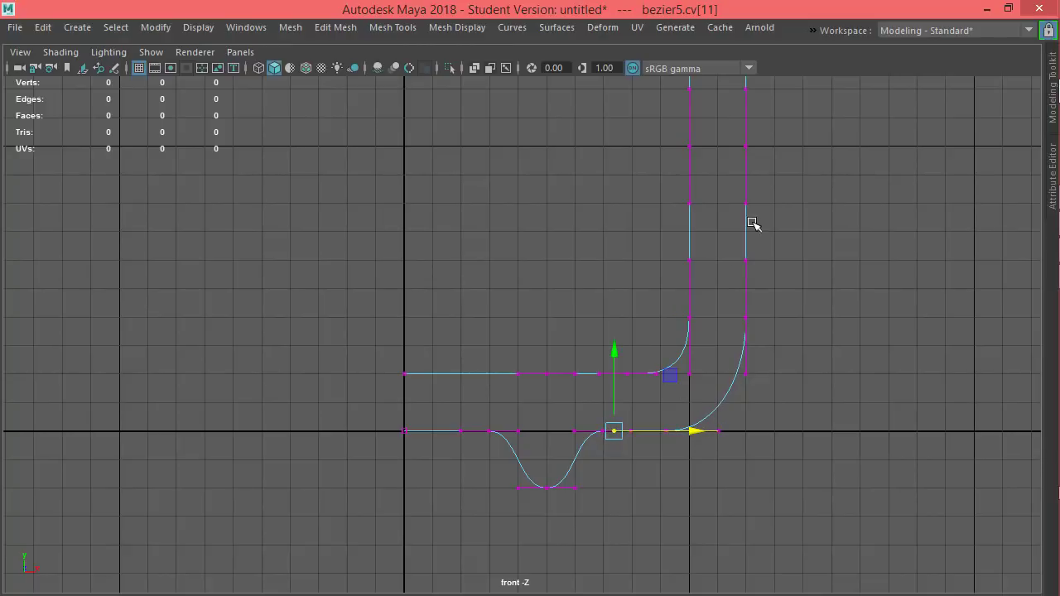
# Raise the control vertex at the inner wall's bottom corner about one grid square to soften the inner corner curve
pyautogui.click(687, 317)
pyautogui.click(690, 373)
pyautogui.moveTo(693, 307)
pyautogui.mouseDown()
pyautogui.moveTo(693, 284)
pyautogui.moveTo(692, 293)
pyautogui.mouseUp()
pyautogui.keyDown('alt'); pyautogui.moveTo(702, 270); pyautogui.dragTo(714, 295, button='middle'); pyautogui.keyUp('alt')
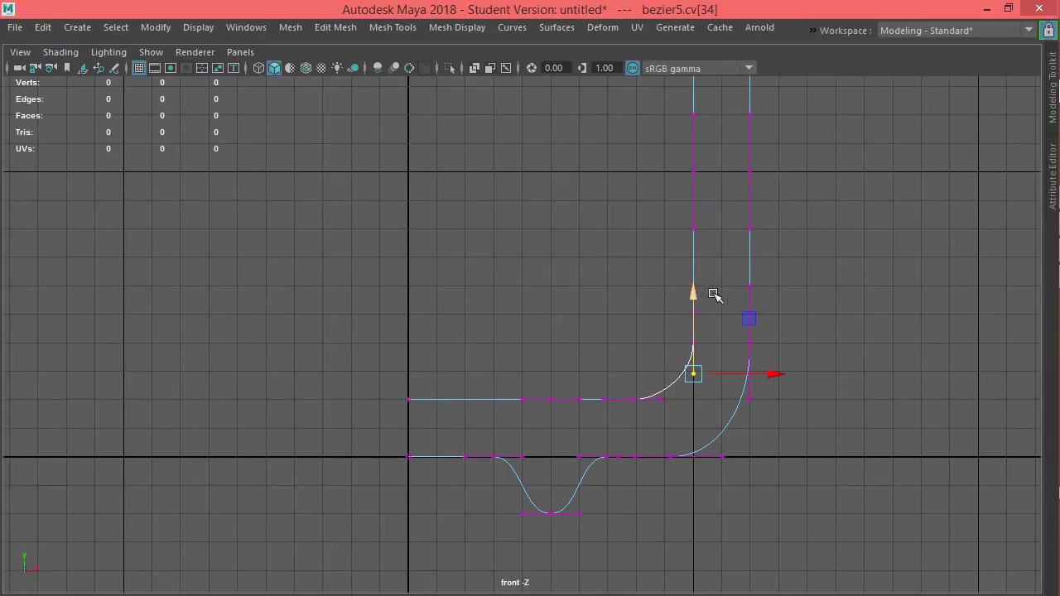
# Lengthen the horizontal handles at the foot's lowest point to give the foot a broader, flatter base
pyautogui.click(750, 342)
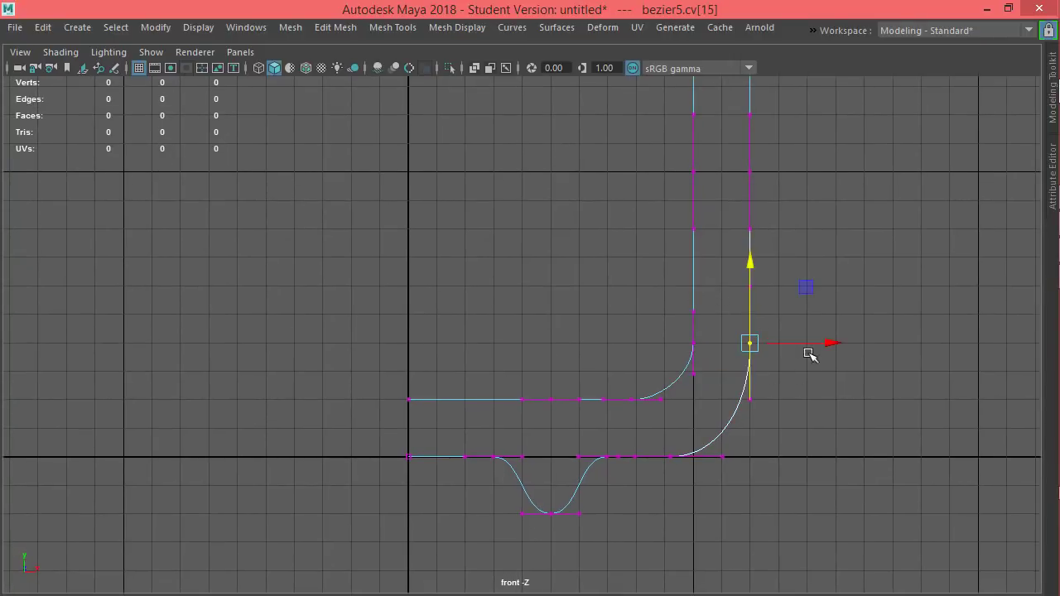
pyautogui.keyDown('alt'); pyautogui.moveTo(814, 443); pyautogui.dragTo(814, 456, button='middle'); pyautogui.keyUp('alt')
pyautogui.keyDown('alt'); pyautogui.moveTo(755, 250); pyautogui.dragTo(733, 303, button='middle'); pyautogui.keyUp('alt')
pyautogui.keyDown('alt'); pyautogui.moveTo(788, 279); pyautogui.dragTo(800, 232, button='middle'); pyautogui.keyUp('alt')
pyautogui.scroll(-2, 801, 314)
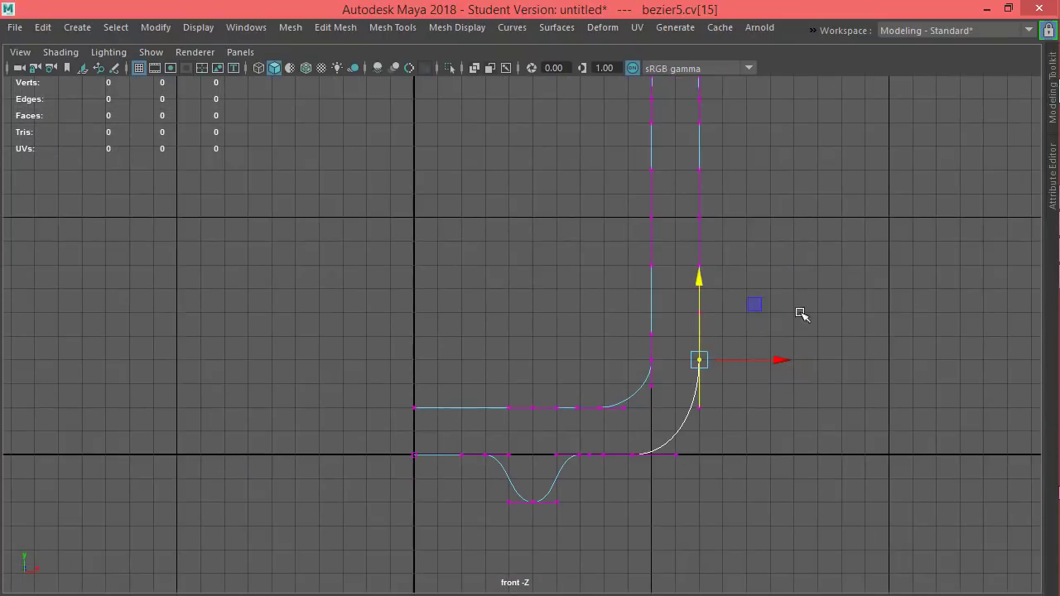
pyautogui.scroll(2, 705, 437)
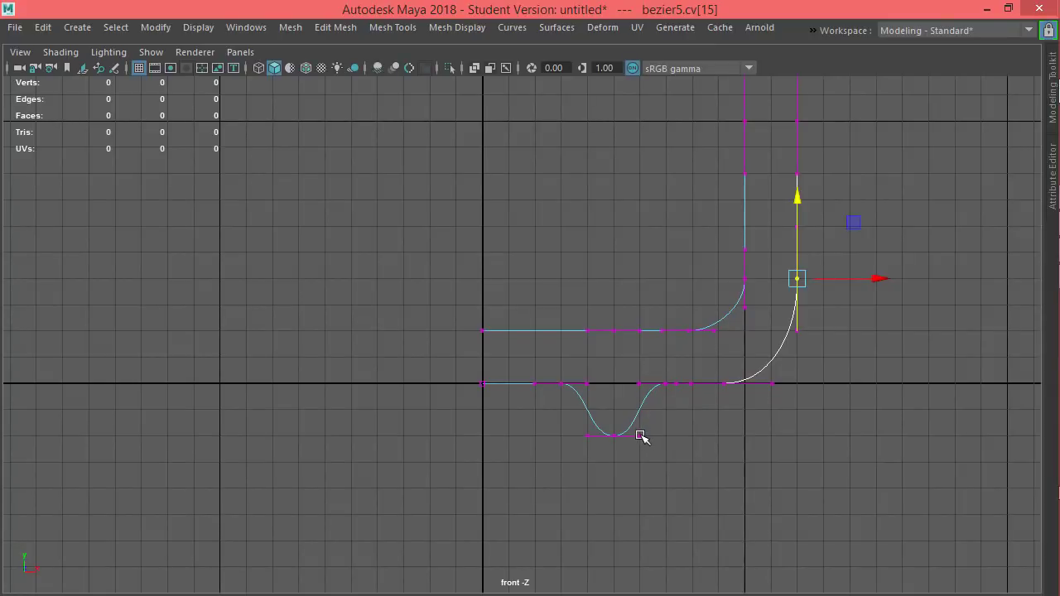
pyautogui.click(642, 437)
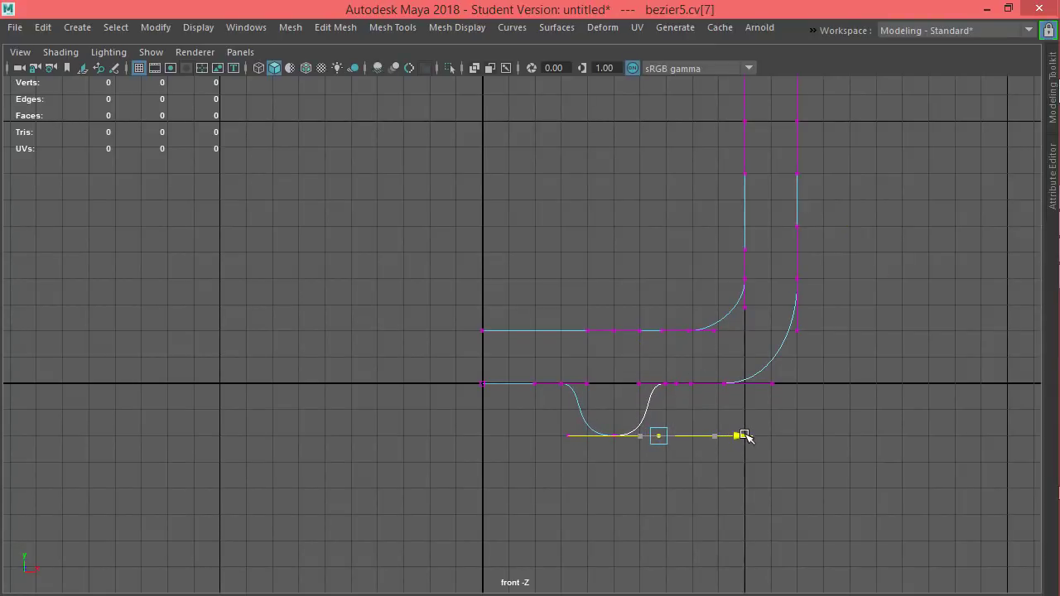
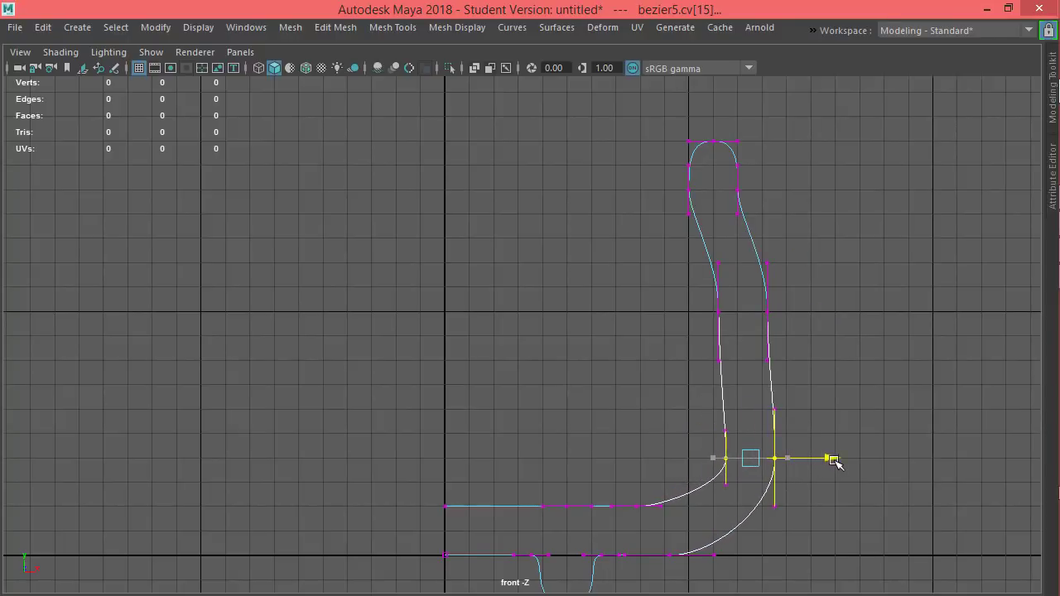
# Shift the lower tangent handles of both walls' bottom anchors toward the vertical axis so the walls taper into the floor
pyautogui.moveTo(779, 514); pyautogui.dragTo(708, 481)
pyautogui.moveTo(814, 498); pyautogui.dragTo(807, 499)
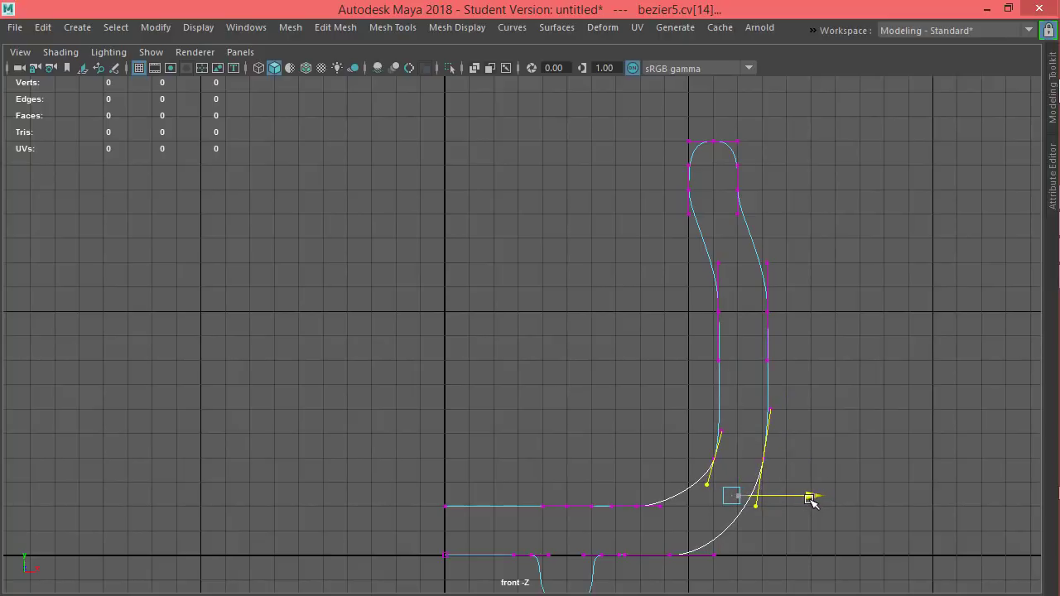
pyautogui.click(806, 258)
# Shift the control points below the rim outward and centre the rim's top anchor over them to remove the narrow neck
pyautogui.moveTo(794, 200); pyautogui.dragTo(660, 170)
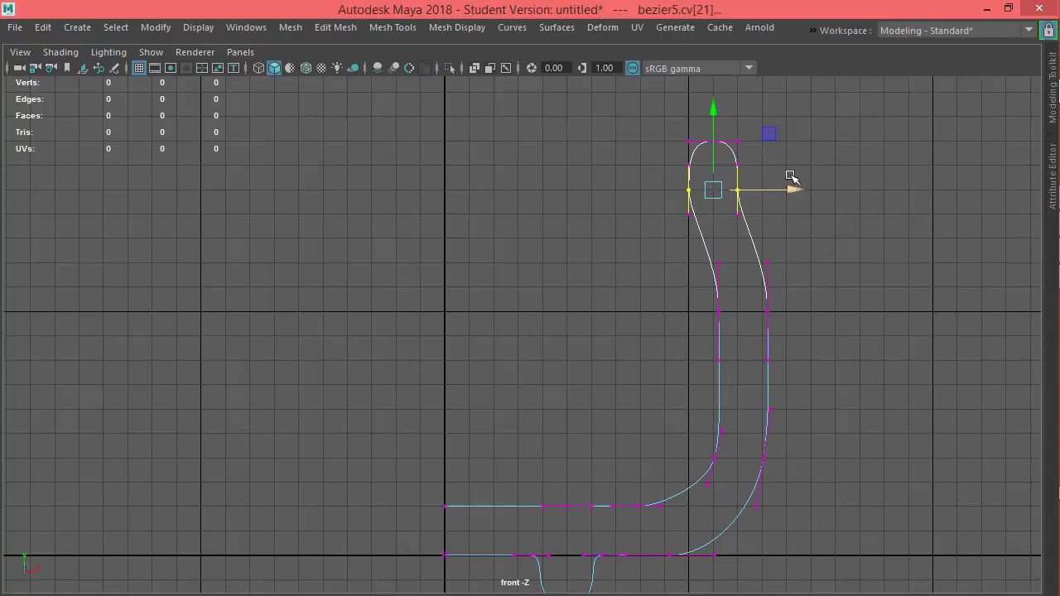
pyautogui.moveTo(638, 108); pyautogui.dragTo(809, 170)
pyautogui.moveTo(798, 240); pyautogui.dragTo(627, 206)
pyautogui.moveTo(811, 216); pyautogui.dragTo(818, 218)
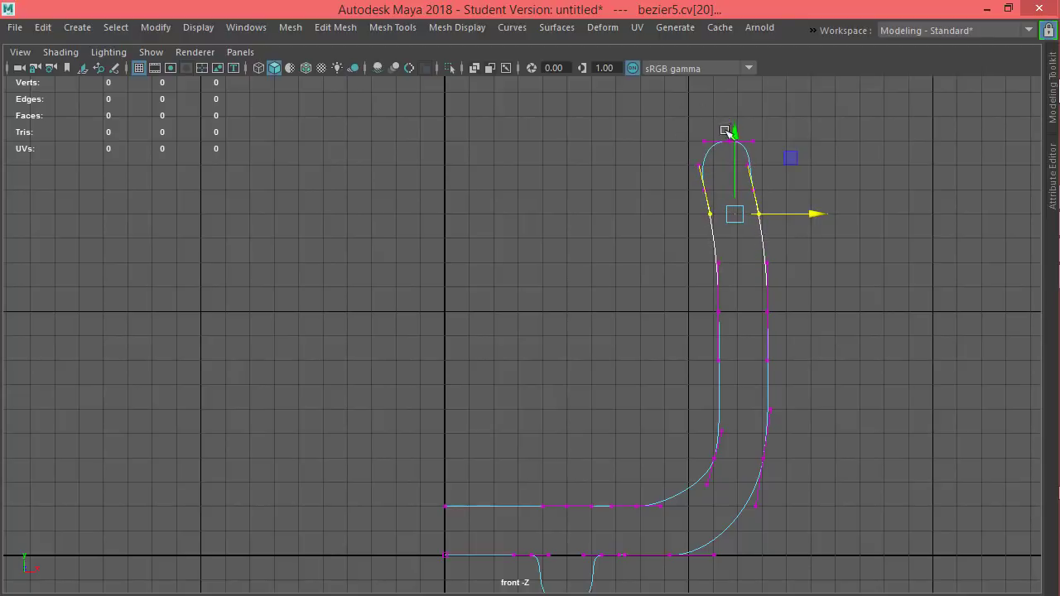
pyautogui.click(731, 145)
pyautogui.moveTo(805, 142); pyautogui.dragTo(803, 144)
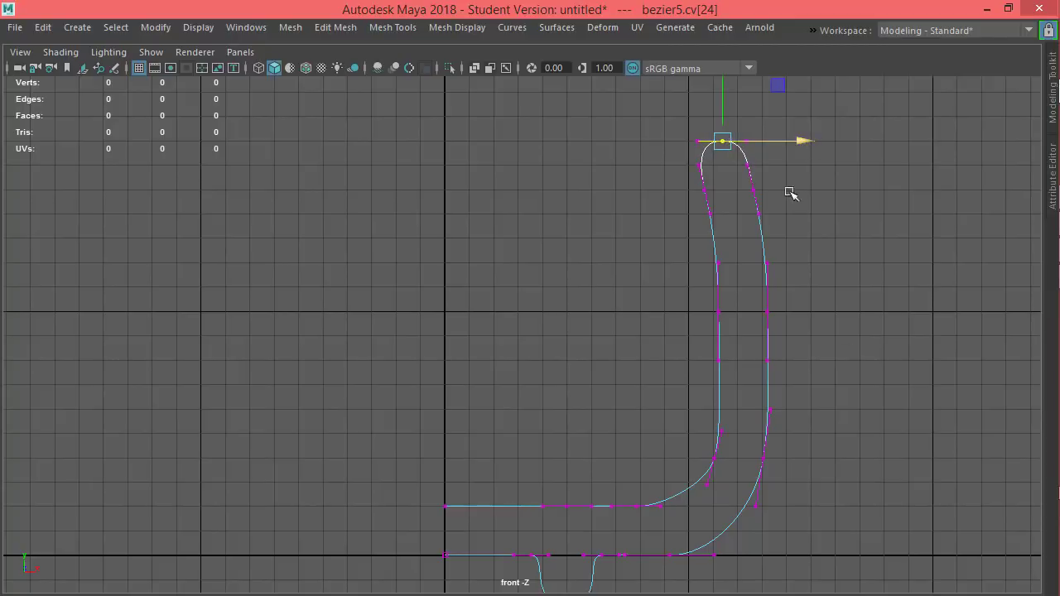
# Adjust the mid-height and upper control points of both walls together to form one smooth, slightly outward-bulging curve
pyautogui.moveTo(821, 394); pyautogui.dragTo(679, 353)
pyautogui.moveTo(821, 357); pyautogui.dragTo(830, 360)
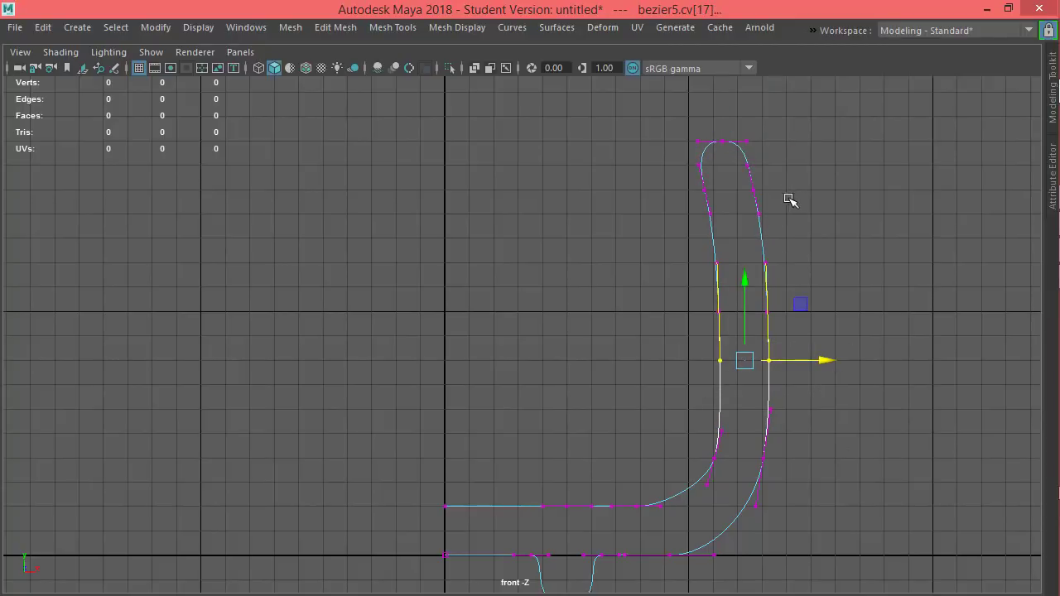
pyautogui.moveTo(807, 239); pyautogui.dragTo(674, 202)
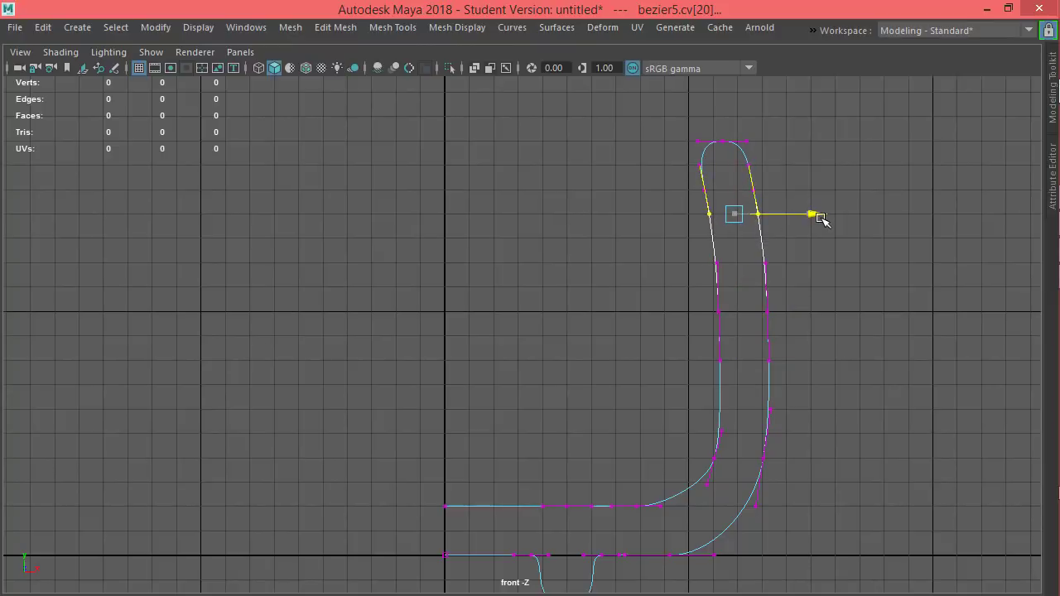
pyautogui.moveTo(820, 344); pyautogui.dragTo(665, 291)
pyautogui.moveTo(823, 312); pyautogui.dragTo(823, 314)
pyautogui.moveTo(636, 252); pyautogui.dragTo(824, 267)
# Move the inner floor's middle anchor slightly toward the vertical axis and return the profile to object mode
pyautogui.keyDown('alt'); pyautogui.moveTo(810, 385); pyautogui.dragTo(810, 257, button='middle'); pyautogui.keyUp('alt')
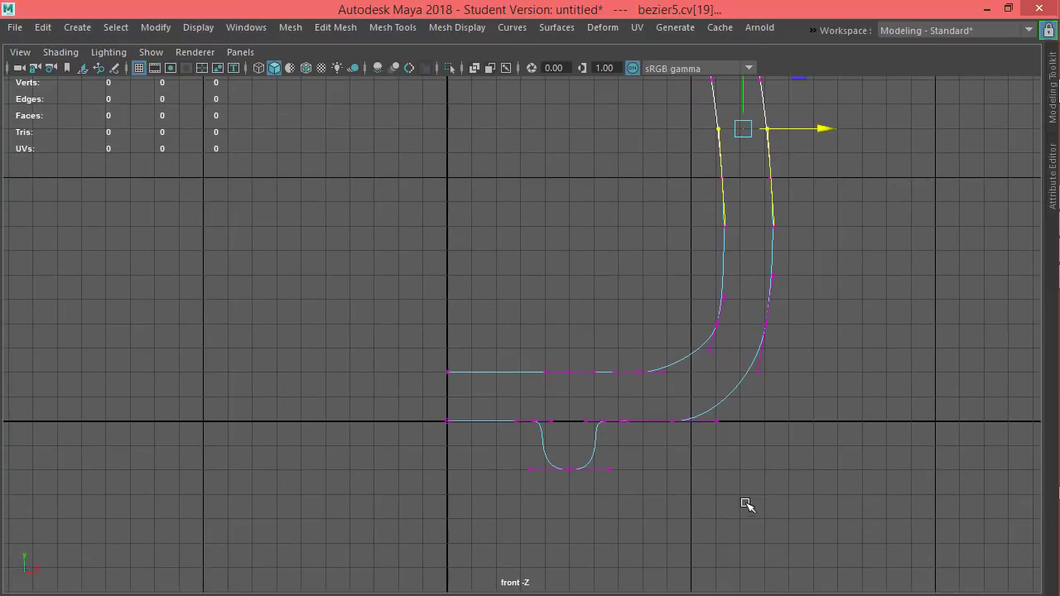
pyautogui.keyDown('alt'); pyautogui.moveTo(725, 463); pyautogui.dragTo(685, 511, button='middle'); pyautogui.keyUp('alt')
pyautogui.moveTo(502, 392); pyautogui.dragTo(530, 429)
pyautogui.moveTo(601, 425)
pyautogui.mouseDown()
pyautogui.moveTo(557, 426)
pyautogui.moveTo(592, 424)
pyautogui.mouseUp()
pyautogui.keyDown('alt'); pyautogui.moveTo(796, 346); pyautogui.dragTo(795, 422, button='middle'); pyautogui.keyUp('alt')
pyautogui.moveTo(719, 246); pyautogui.dragTo(785, 132, button='right')
pyautogui.keyDown('alt'); pyautogui.moveTo(756, 328); pyautogui.dragTo(738, 298, button='middle'); pyautogui.keyUp('alt')
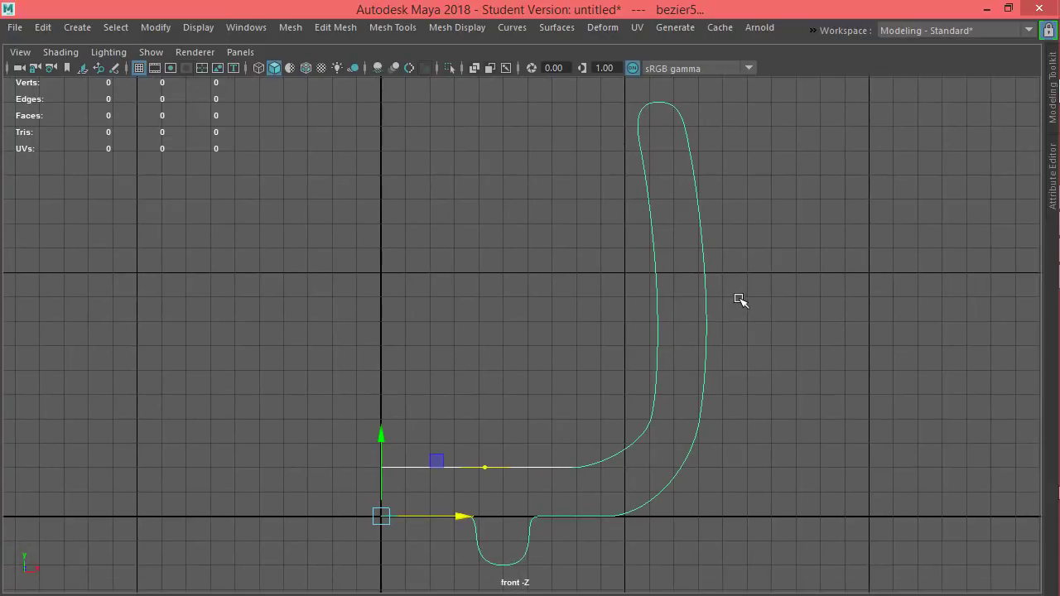
# Examine the overall shape of the vessel's profile, including its walls, rim and foot
pyautogui.press('space')
pyautogui.moveTo(745, 297); pyautogui.dragTo(688, 375)
pyautogui.scroll(-2, 715, 352)
pyautogui.press('space')
pyautogui.keyDown('alt'); pyautogui.moveTo(713, 387); pyautogui.dragTo(643, 362, button='middle'); pyautogui.keyUp('alt')
pyautogui.scroll(-1, 644, 362)
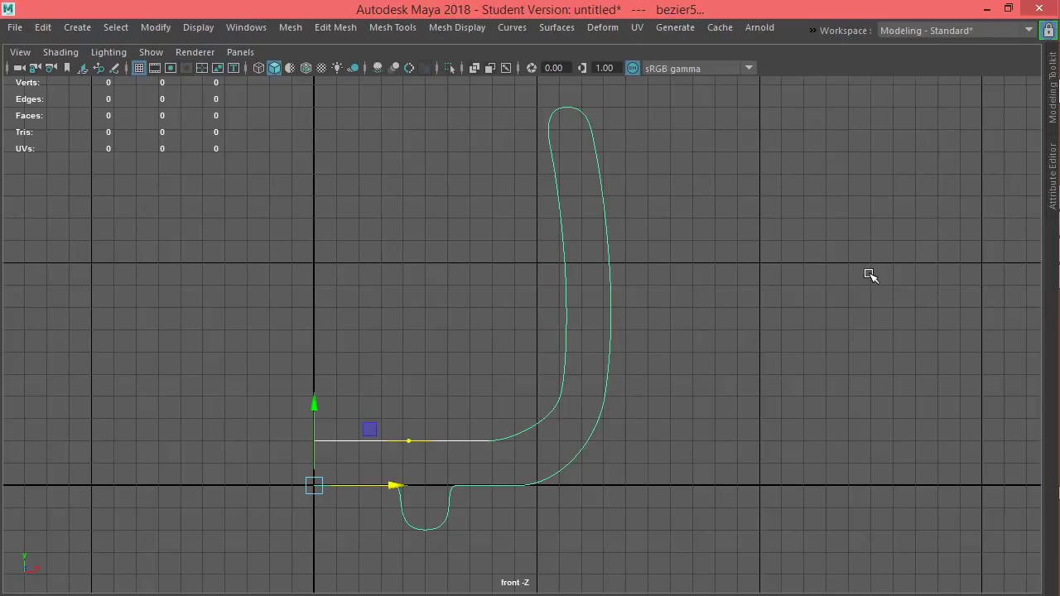
pyautogui.keyDown('alt'); pyautogui.moveTo(690, 386); pyautogui.dragTo(663, 367, button='middle'); pyautogui.keyUp('alt')
pyautogui.keyDown('alt'); pyautogui.moveTo(551, 309); pyautogui.dragTo(500, 308, button='middle'); pyautogui.keyUp('alt')
pyautogui.scroll(-1, 500, 307)
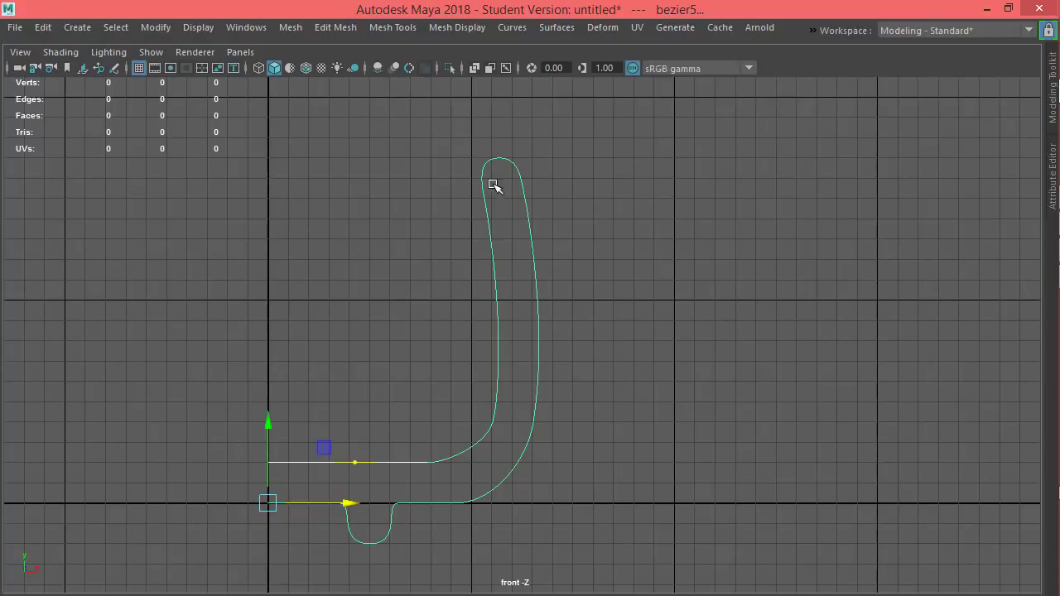
pyautogui.hotkey('ctrl', 'space')
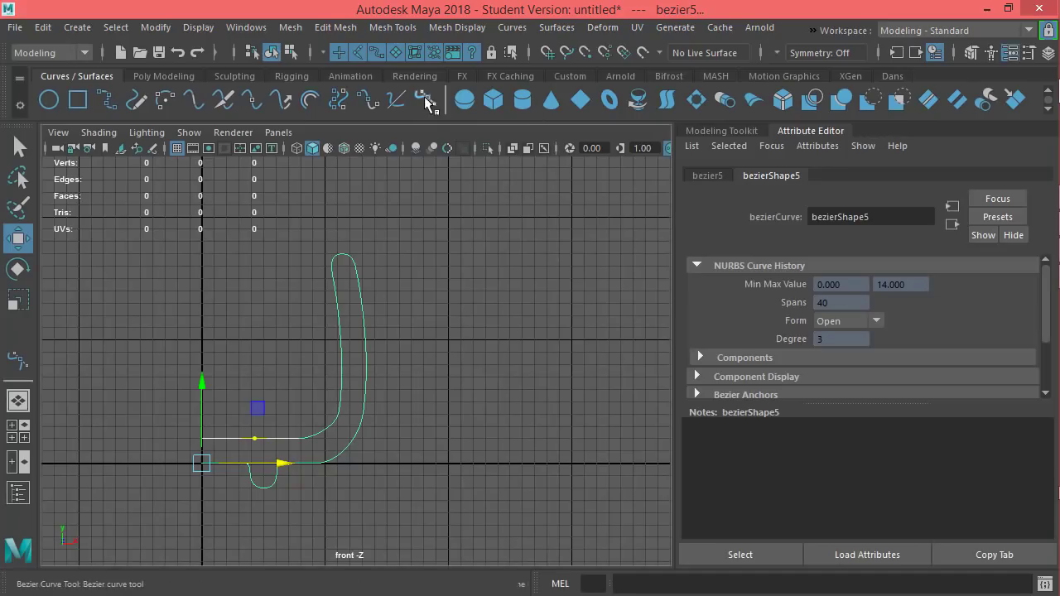
pyautogui.click(429, 103)
pyautogui.hotkey('ctrl', 'space')
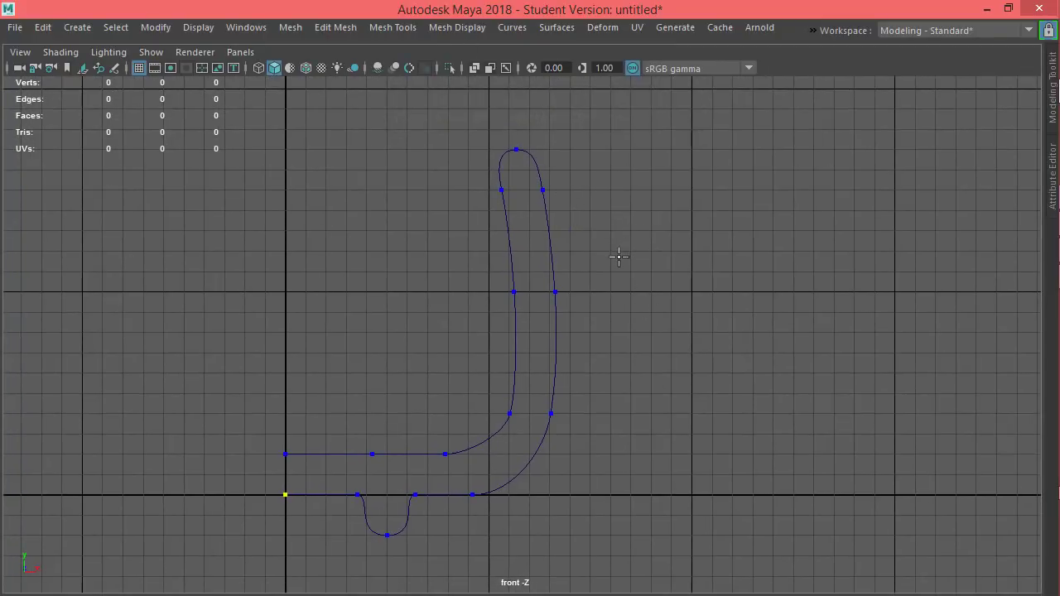
pyautogui.click(548, 232)
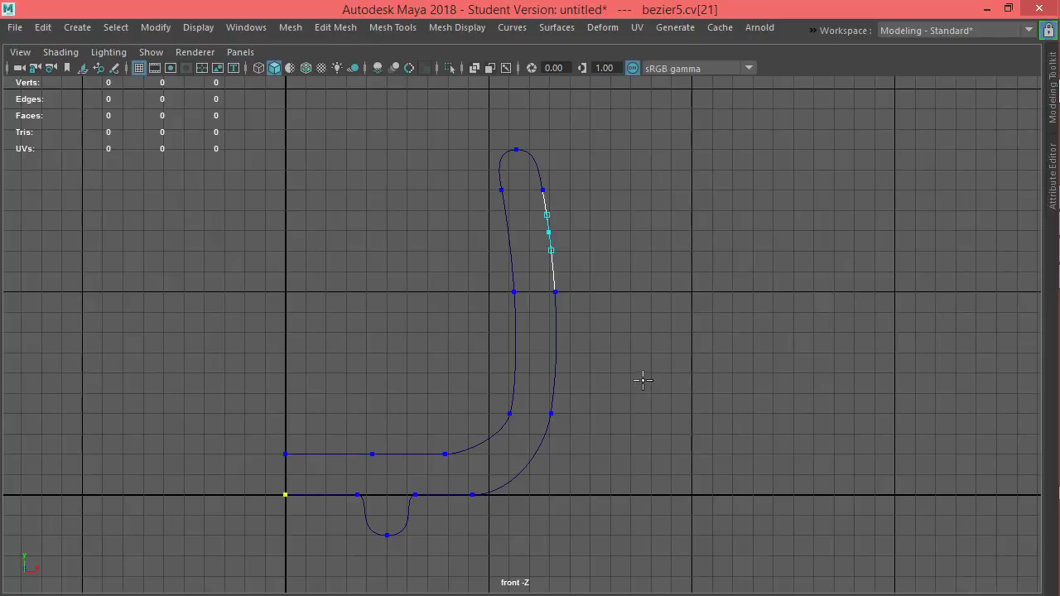
pyautogui.keyDown('alt'); pyautogui.moveTo(624, 311); pyautogui.dragTo(704, 298, button='middle'); pyautogui.keyUp('alt')
pyautogui.click(626, 311)
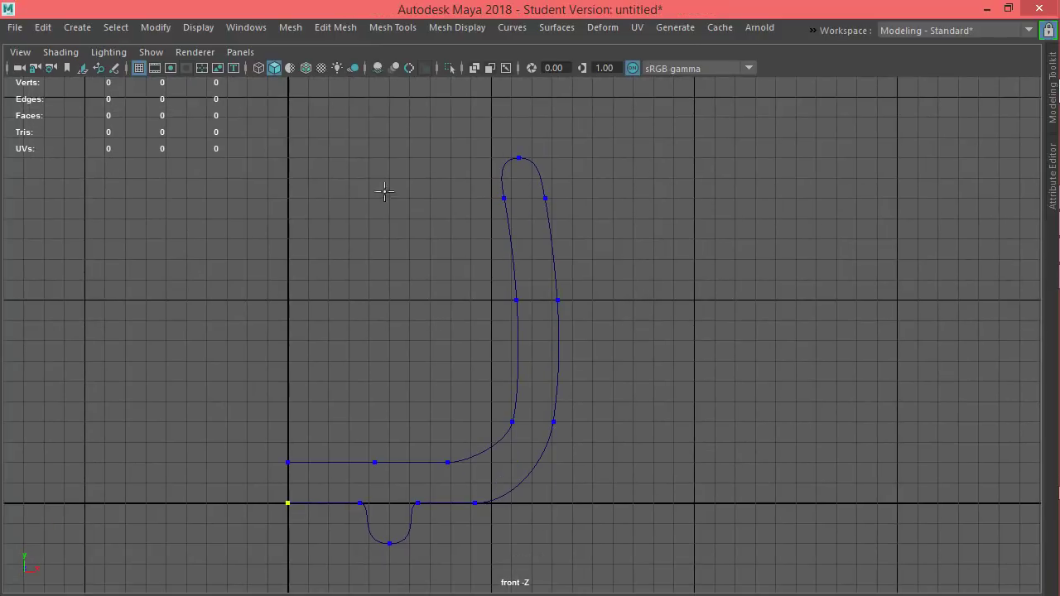
pyautogui.press('F8')
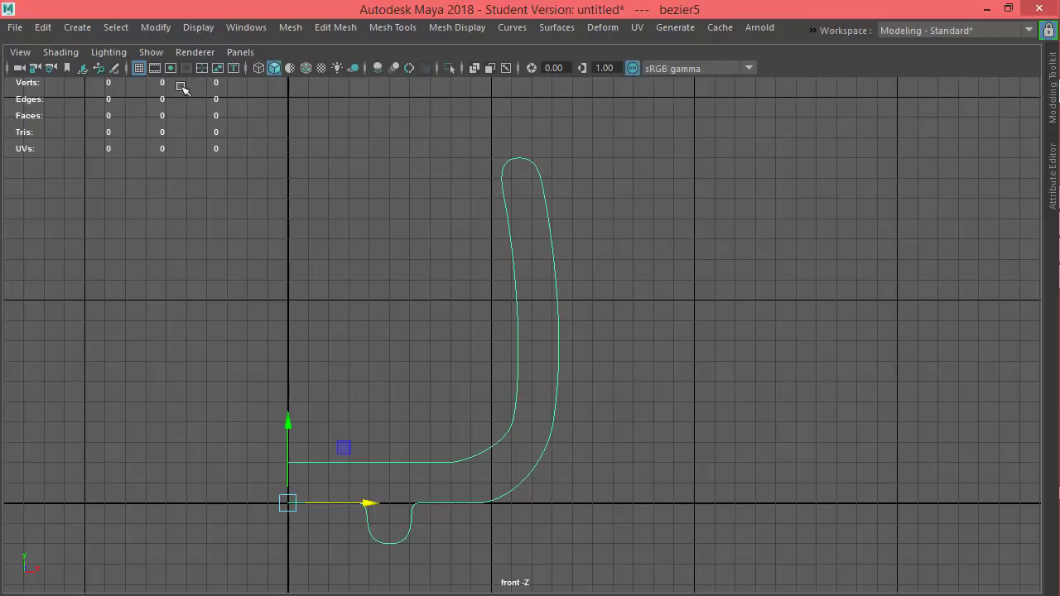
pyautogui.hotkey('ctrl', 'space')
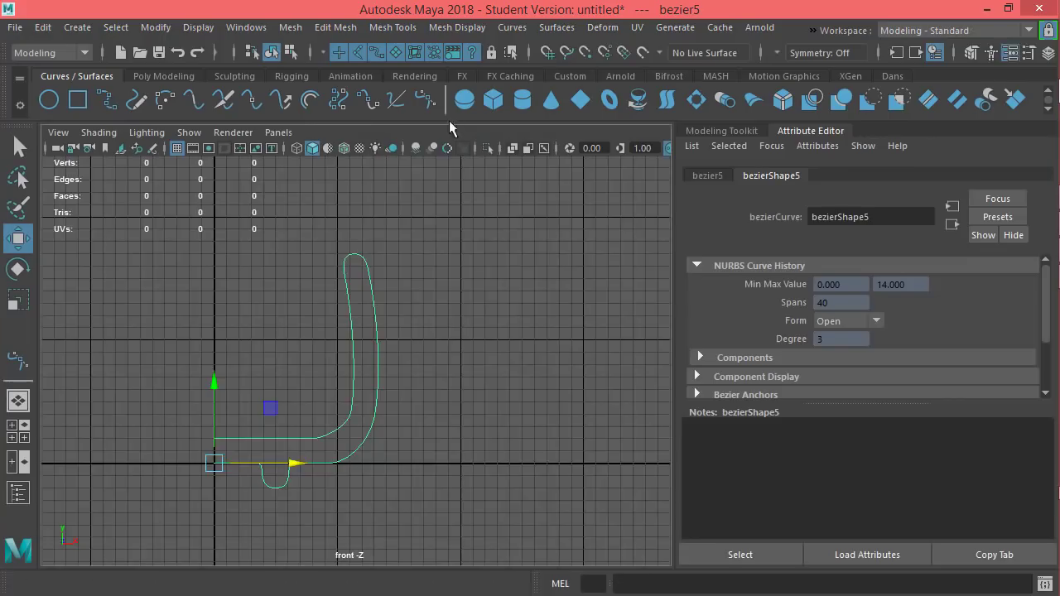
pyautogui.click(424, 100)
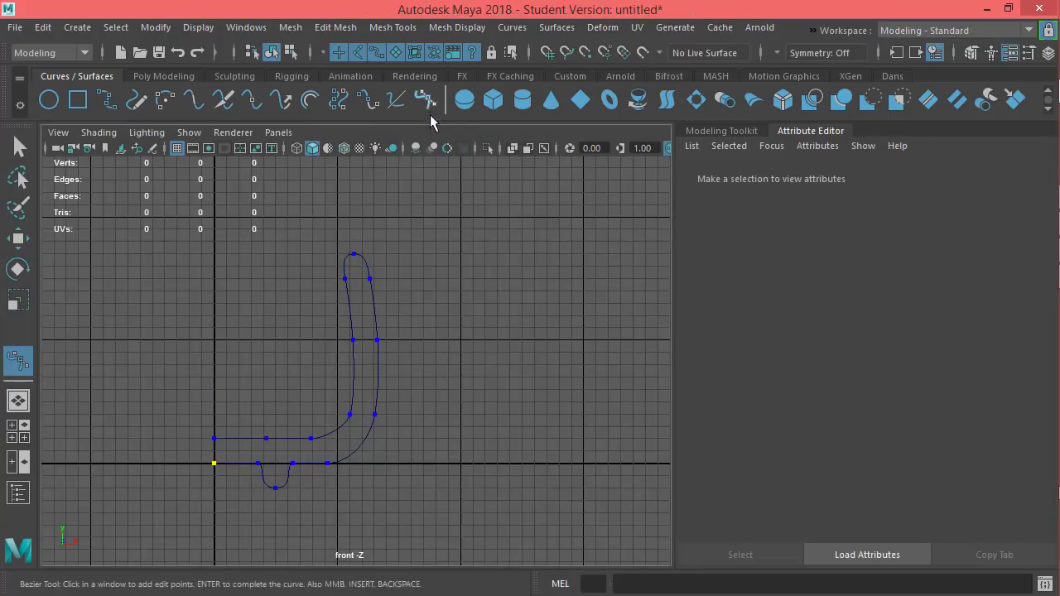
pyautogui.click(408, 280)
pyautogui.click(575, 317)
pyautogui.hotkey('ctrl', 'z')
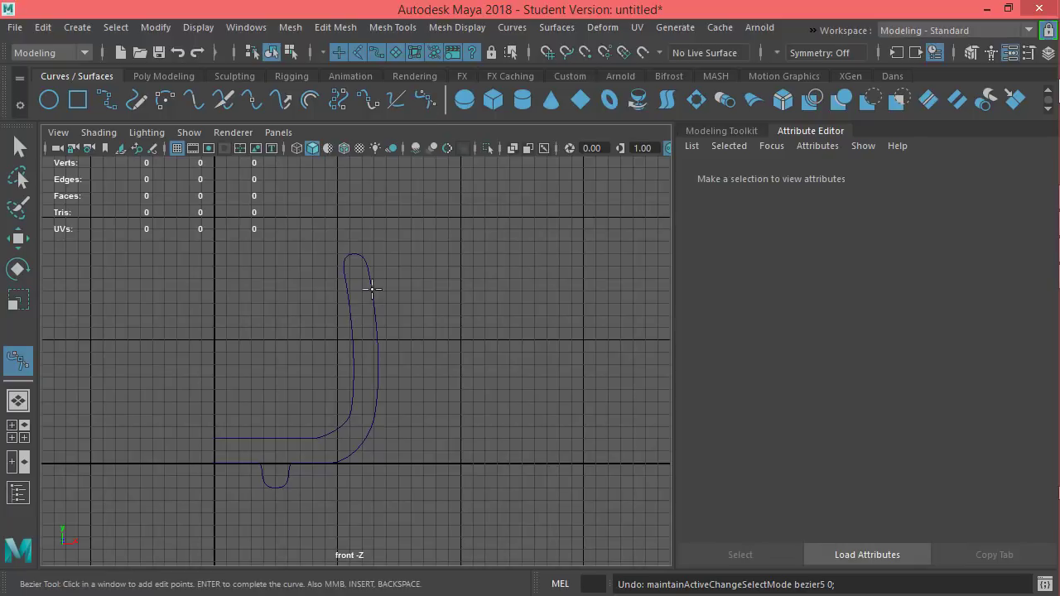
# Draw a C-shaped Bezier handle curve from inside the upper wall to inside the lower wall, reaching about 5.5 grid squares beyond the vessel
pyautogui.click(430, 105)
pyautogui.hotkey('ctrl', 'space')
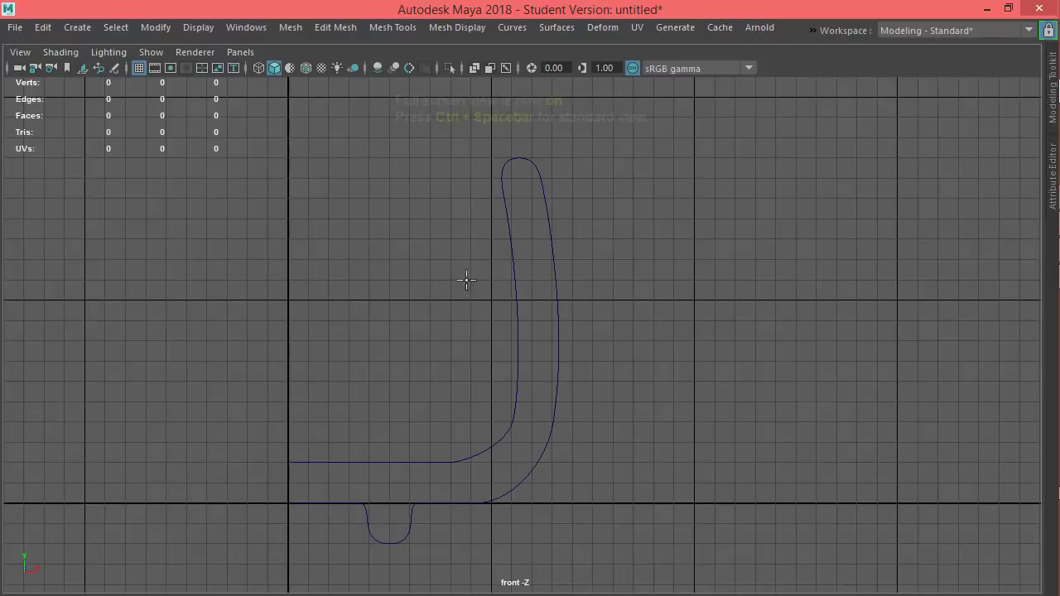
pyautogui.click(533, 240)
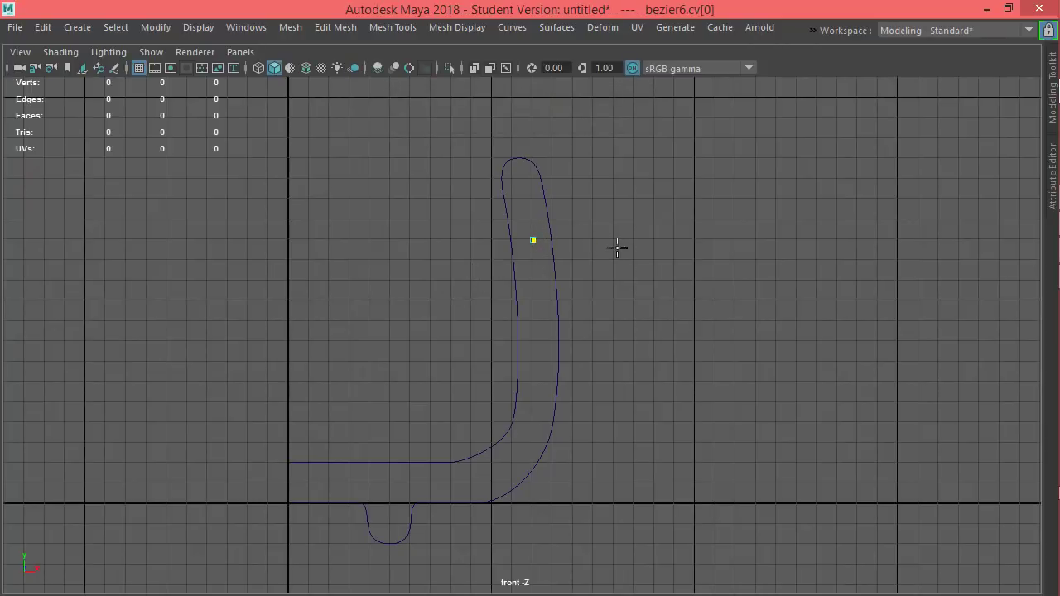
pyautogui.moveTo(622, 243); pyautogui.dragTo(646, 258)
pyautogui.moveTo(666, 396); pyautogui.dragTo(641, 476)
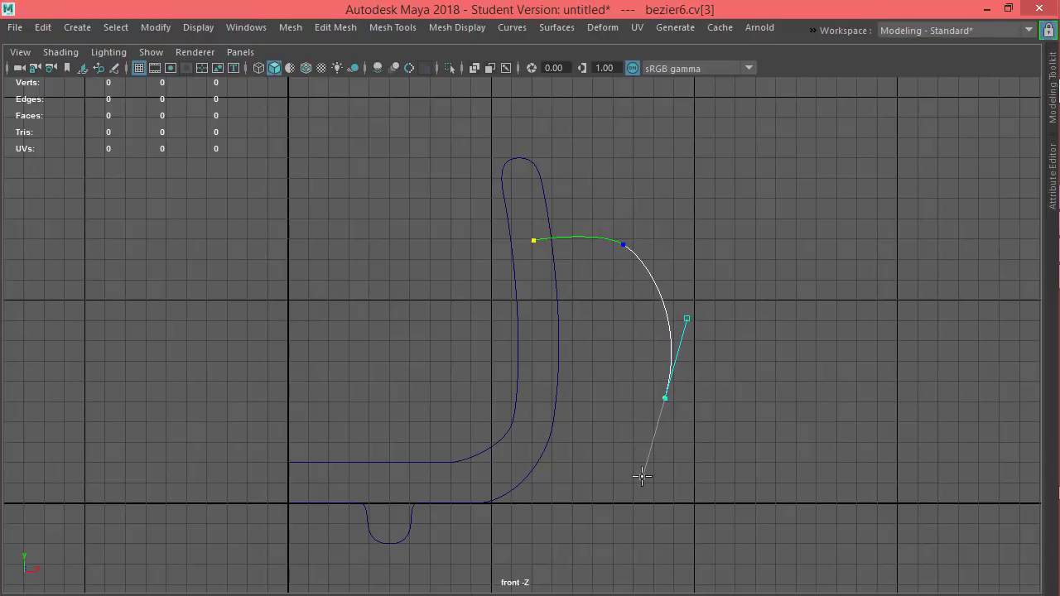
pyautogui.moveTo(574, 462); pyautogui.dragTo(526, 448)
pyautogui.click(520, 447)
pyautogui.press('Return')
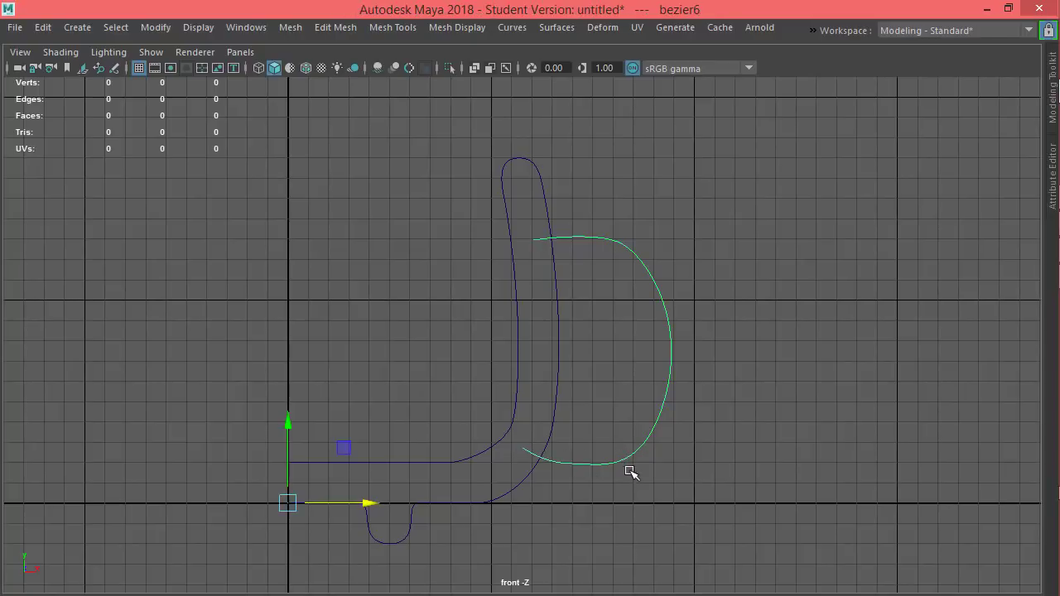
# In control vertex mode, raise the handle curve's outermost anchor about one grid square and turn its tangent nearly vertical
pyautogui.moveTo(611, 470); pyautogui.dragTo(508, 153, button='right')
pyautogui.moveTo(649, 386)
pyautogui.mouseDown()
pyautogui.moveTo(680, 408)
pyautogui.moveTo(677, 373)
pyautogui.moveTo(665, 386)
pyautogui.mouseUp()
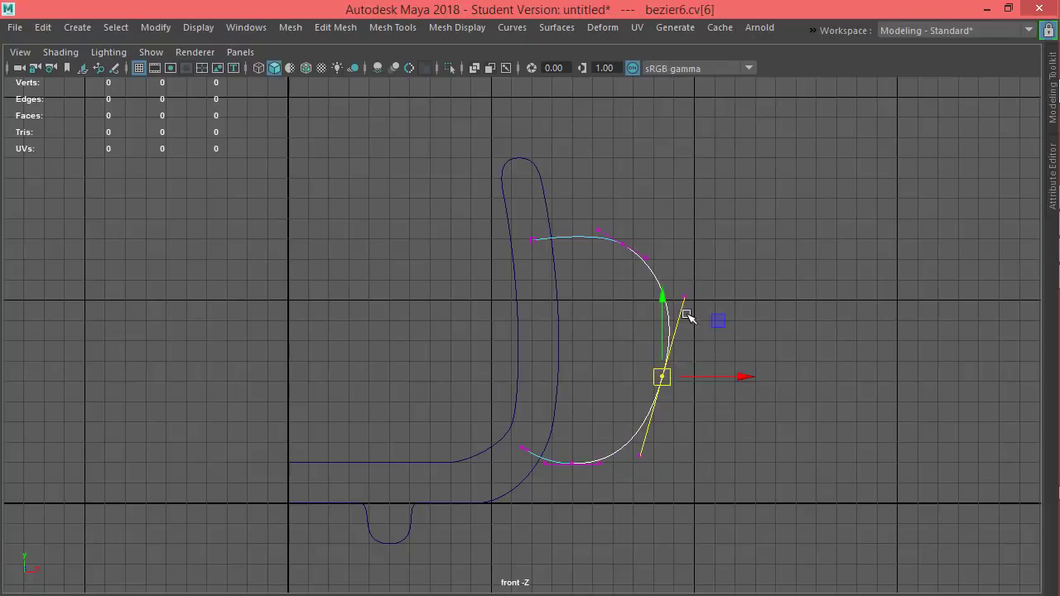
pyautogui.click(685, 298)
pyautogui.moveTo(748, 300); pyautogui.dragTo(730, 299)
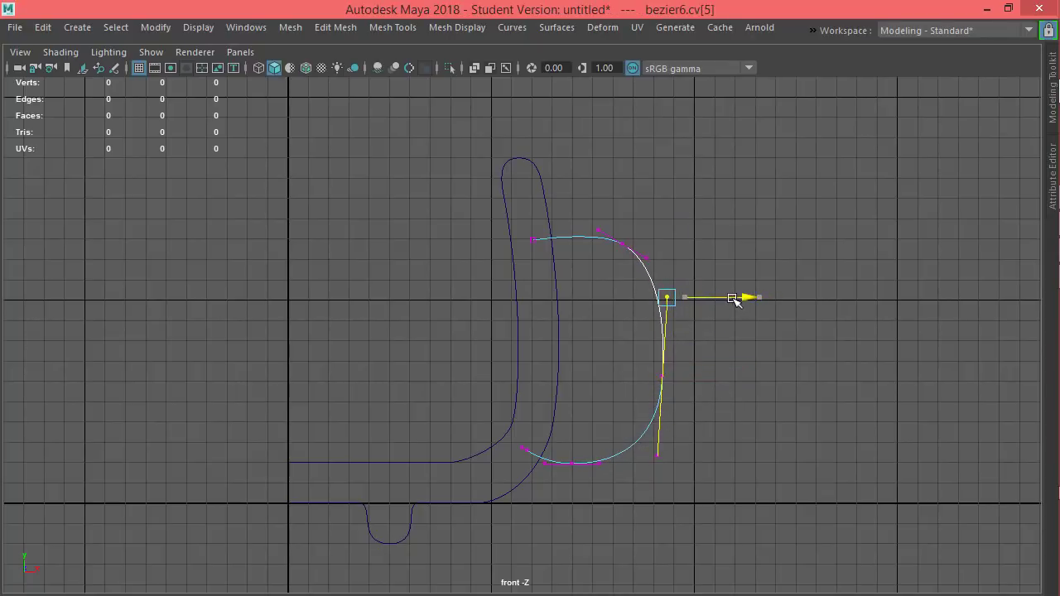
# Shift the handle curve's lowest anchor slightly outward and upward, and return the curve to object mode
pyautogui.click(572, 463)
pyautogui.moveTo(659, 457); pyautogui.dragTo(673, 463)
pyautogui.moveTo(587, 383); pyautogui.dragTo(588, 377)
pyautogui.click(622, 247)
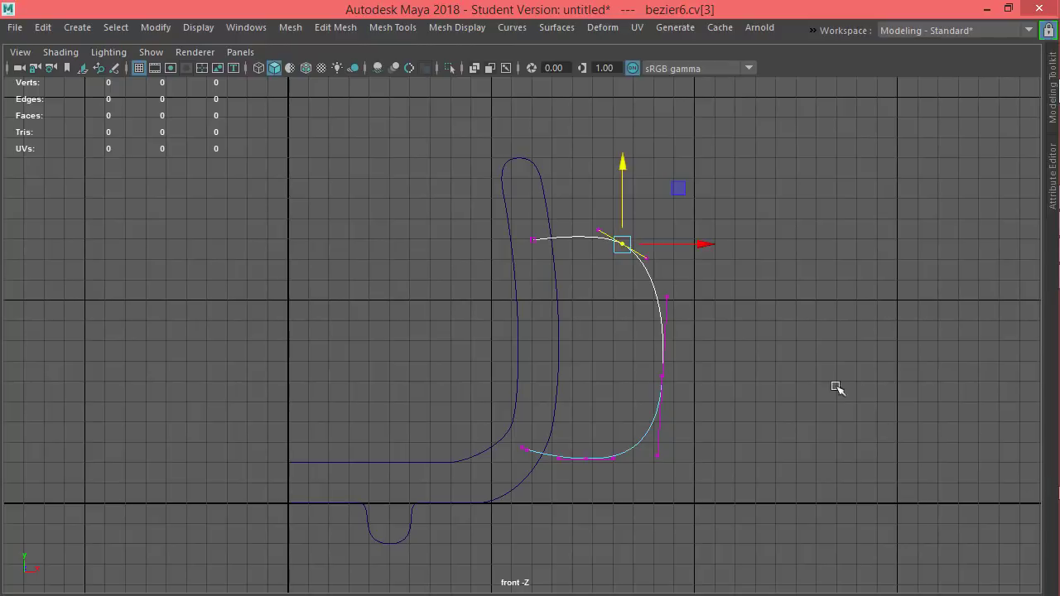
pyautogui.keyDown('alt'); pyautogui.moveTo(756, 335); pyautogui.dragTo(752, 303, button='middle'); pyautogui.keyUp('alt')
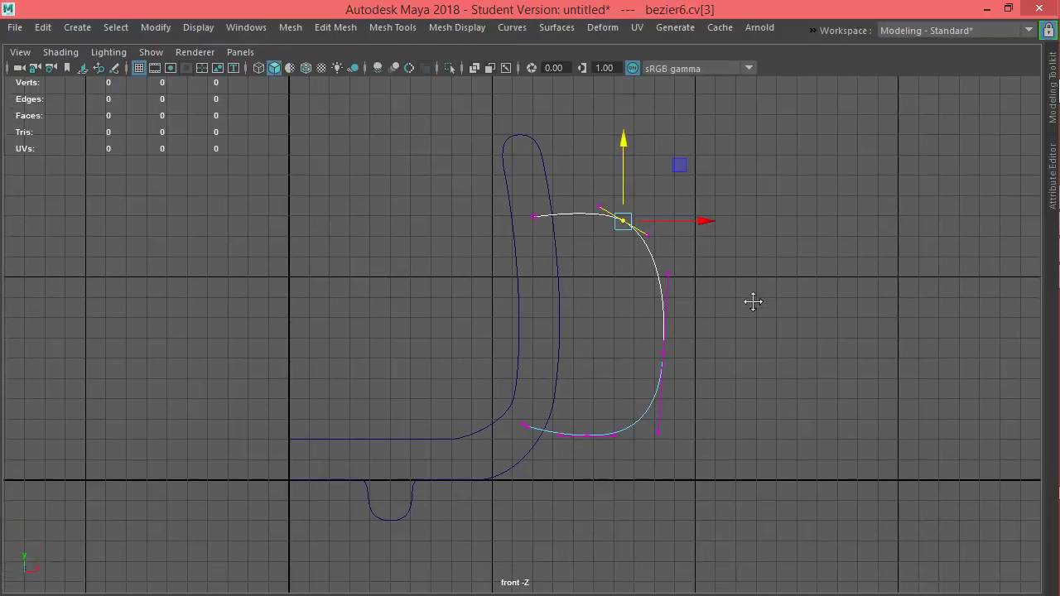
pyautogui.moveTo(530, 190); pyautogui.dragTo(542, 239)
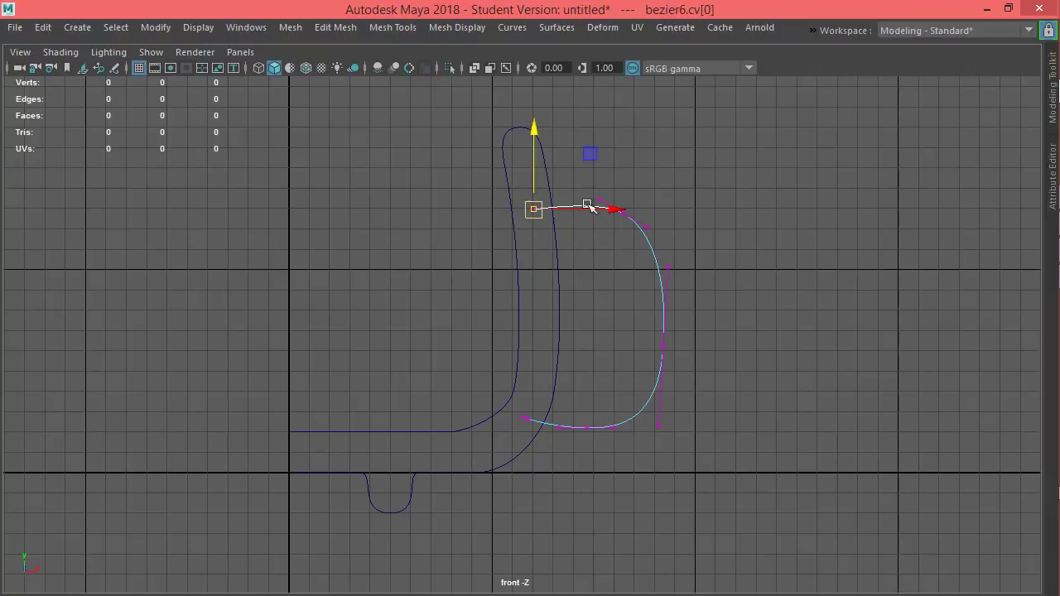
pyautogui.keyDown('alt'); pyautogui.moveTo(657, 211); pyautogui.dragTo(657, 229, button='middle'); pyautogui.keyUp('alt')
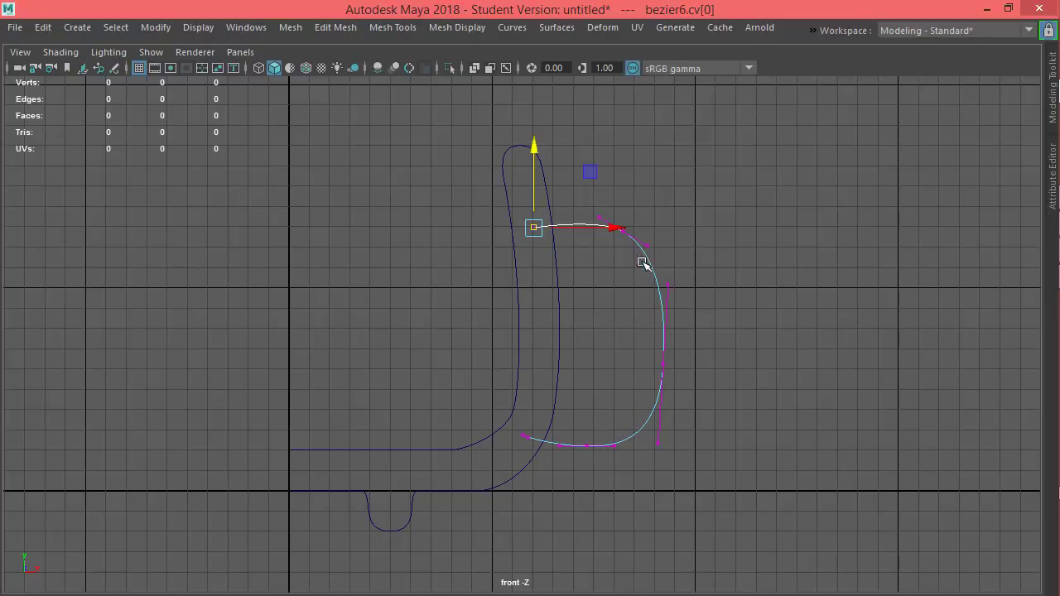
pyautogui.moveTo(655, 274); pyautogui.dragTo(745, 126, button='right')
# Switch to the perspective view, orbit around the vessel and handle curves, and restore the full interface
pyautogui.press('space')
pyautogui.moveTo(713, 205); pyautogui.dragTo(714, 166)
pyautogui.moveTo(714, 290)
pyautogui.keyDown('alt'); pyautogui.mouseDown()
pyautogui.moveTo(748, 312)
pyautogui.moveTo(752, 299)
pyautogui.moveTo(724, 314)
pyautogui.moveTo(655, 290)
pyautogui.mouseUp(); pyautogui.keyUp('alt')
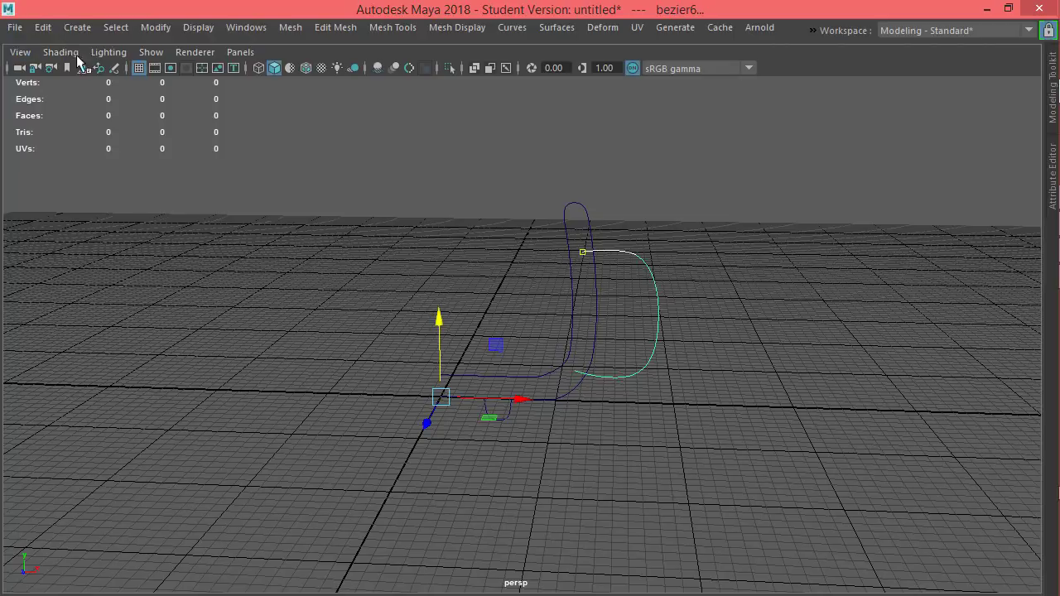
pyautogui.hotkey('ctrl', 'space')
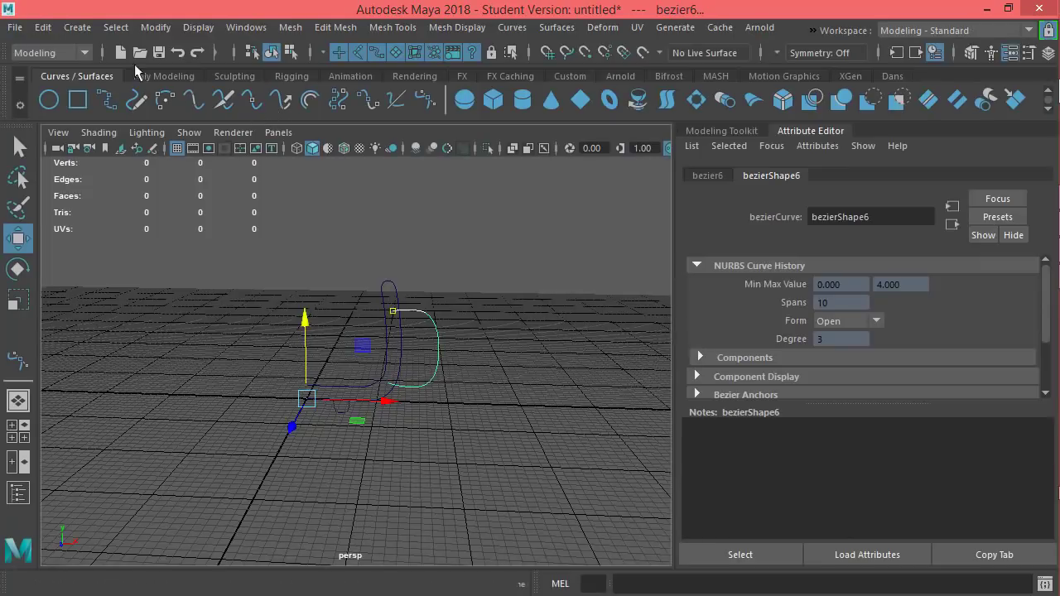
# Create a polygon cylinder at the origin and frame it in the perspective view
pyautogui.click(158, 76)
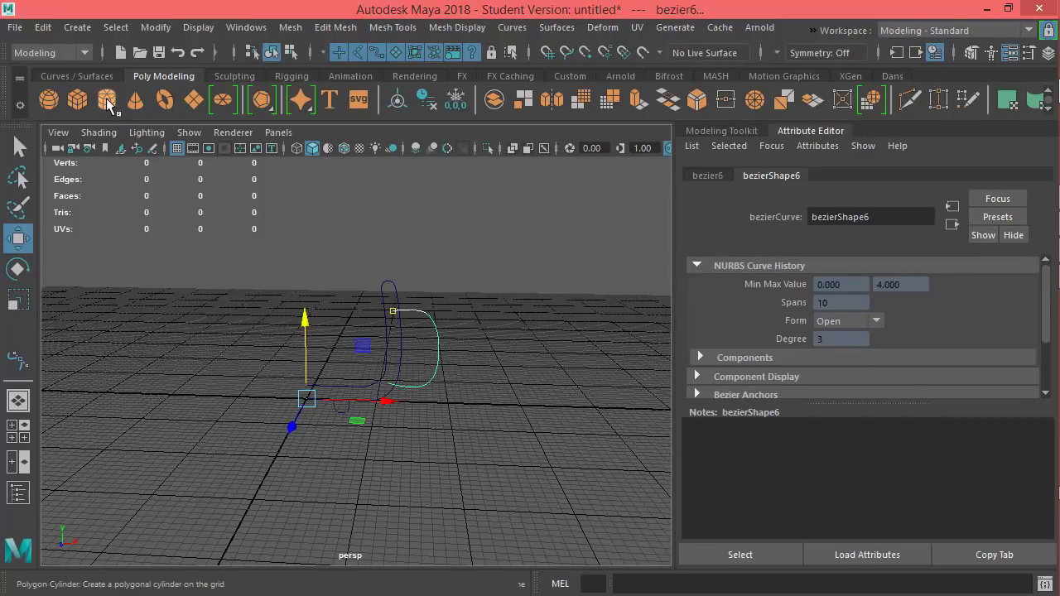
pyautogui.click(106, 98)
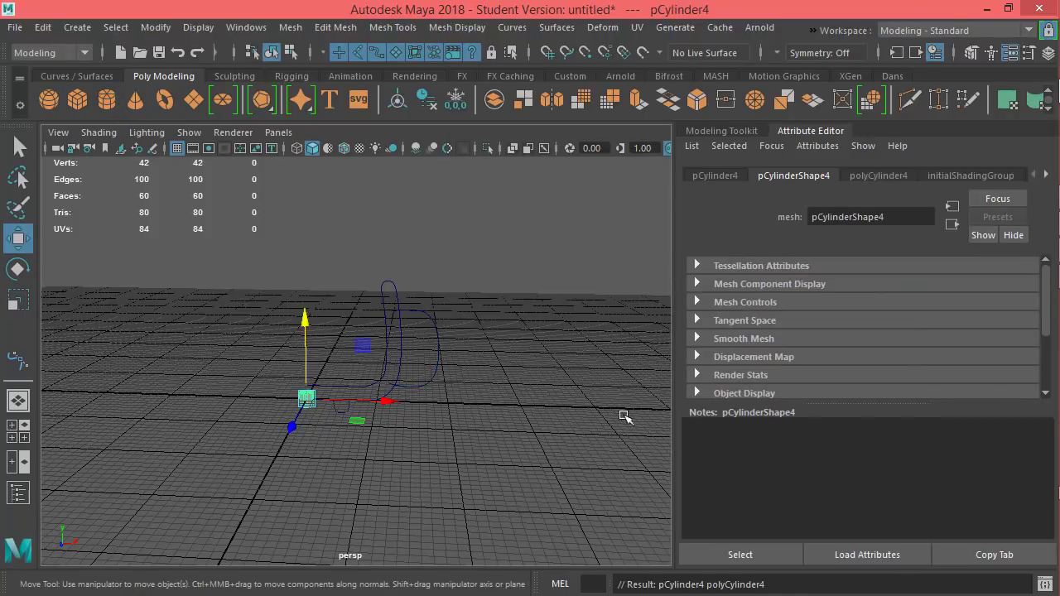
pyautogui.press('f')
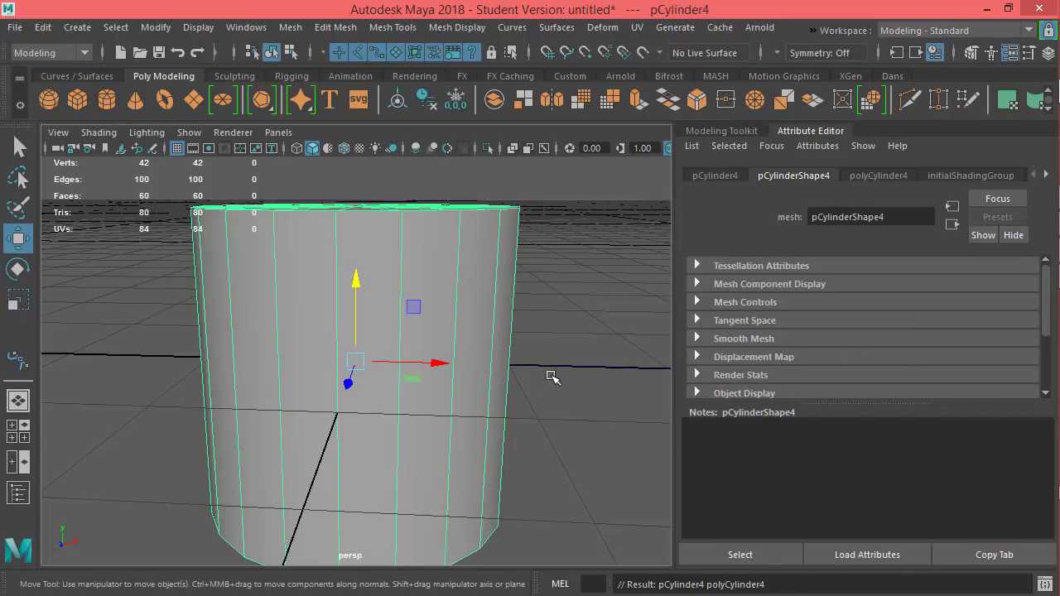
pyautogui.scroll(-4, 551, 377)
pyautogui.keyDown('alt'); pyautogui.moveTo(461, 401); pyautogui.dragTo(525, 410); pyautogui.keyUp('alt')
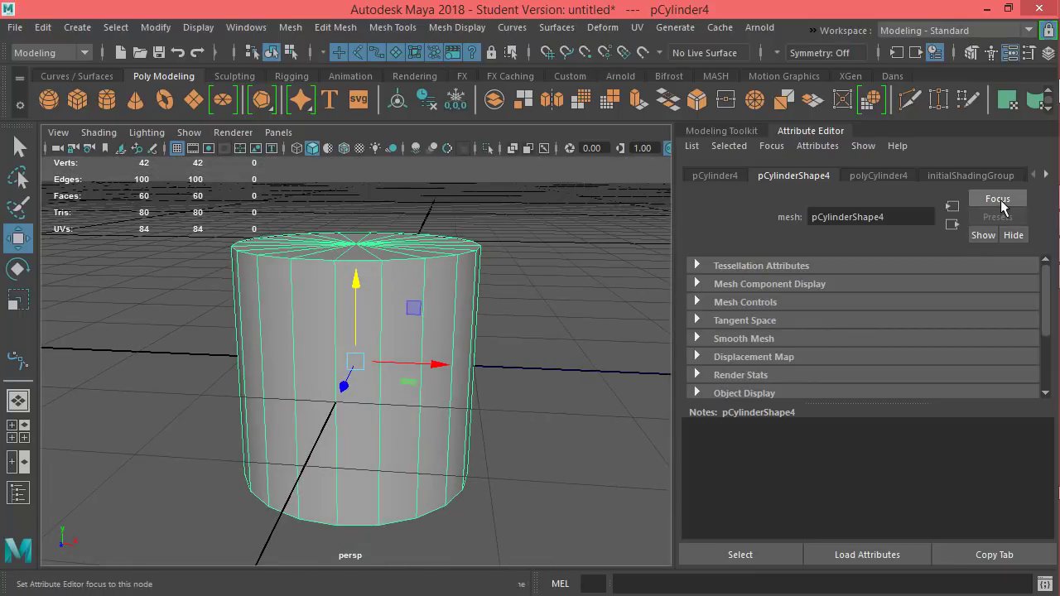
# Set the cylinder's axis subdivisions to 8 in its creation inputs and close the floating channel window
pyautogui.hotkey('ctrl', 'a')
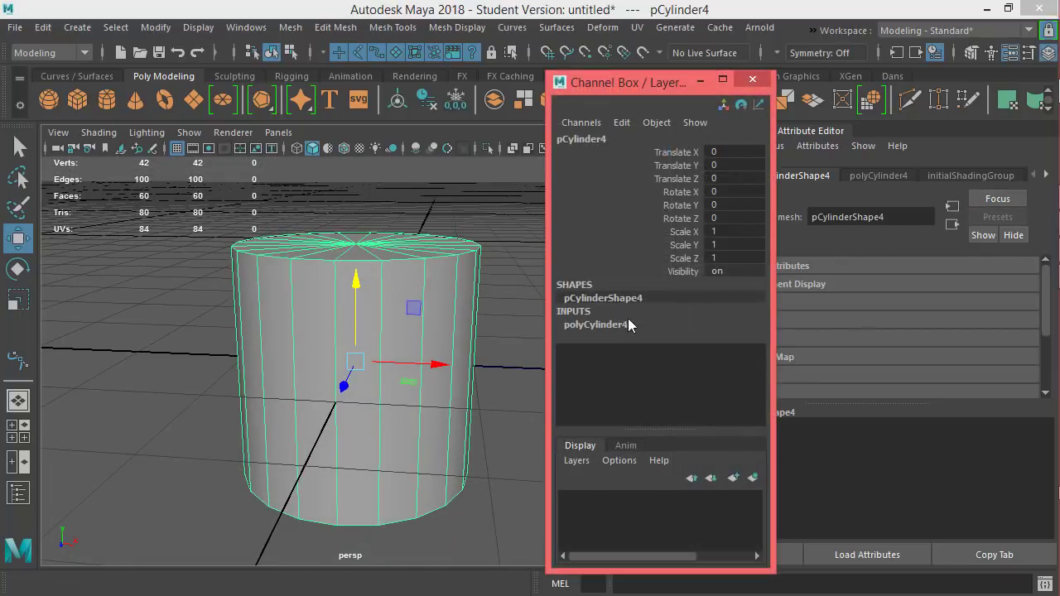
pyautogui.click(606, 324)
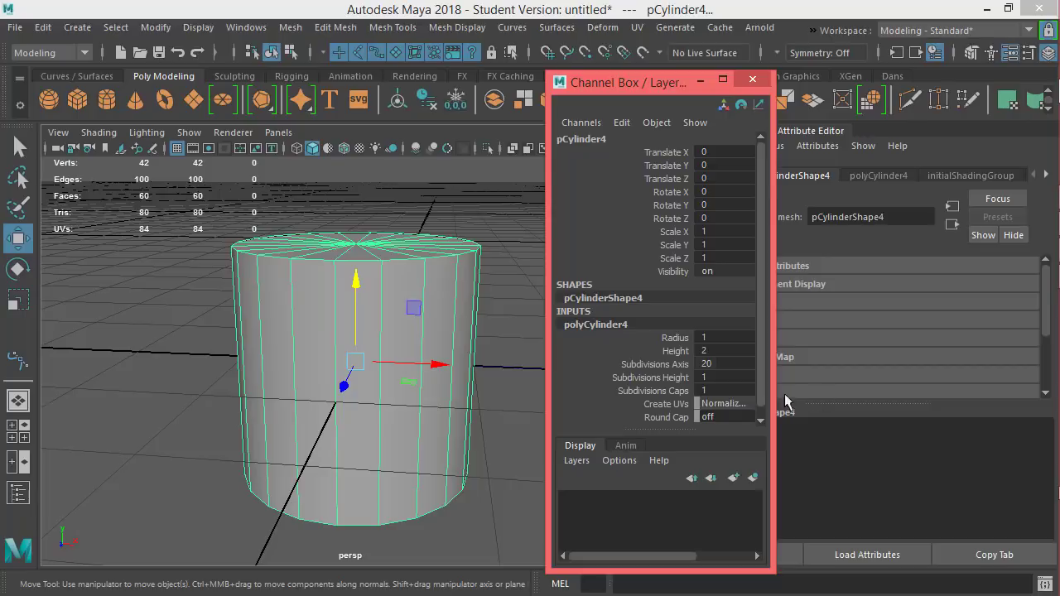
pyautogui.doubleClick(717, 364)
pyautogui.write('8')
pyautogui.press('Return')
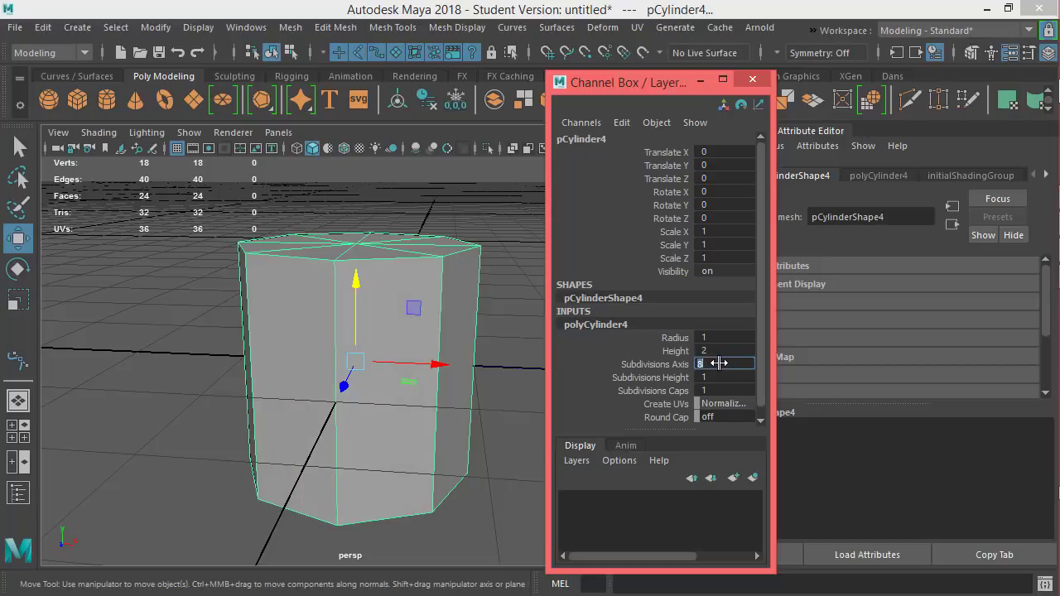
pyautogui.keyDown('alt'); pyautogui.moveTo(400, 309); pyautogui.dragTo(425, 371); pyautogui.keyUp('alt')
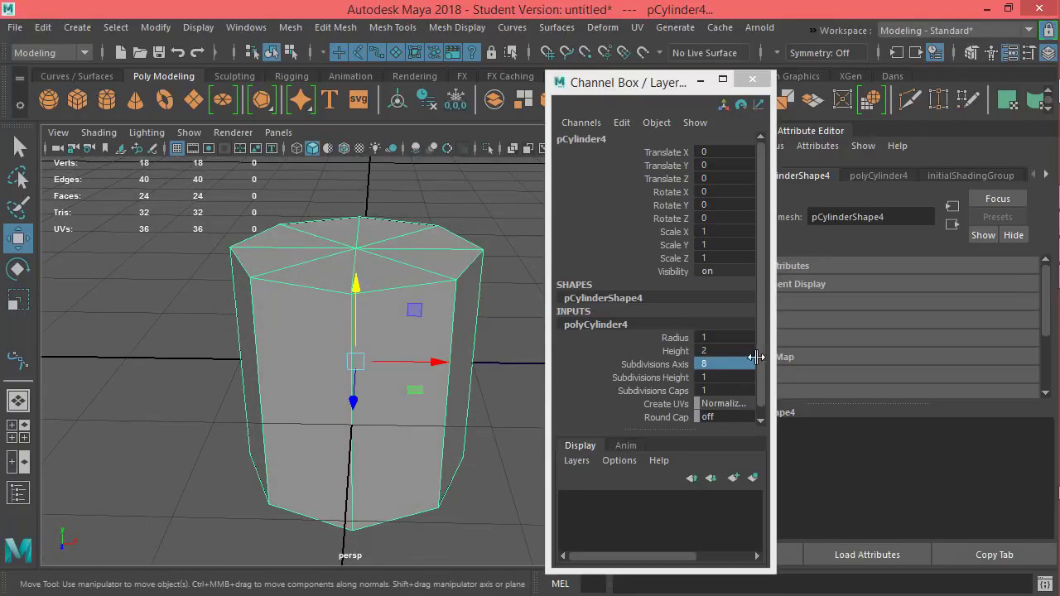
pyautogui.click(750, 79)
# Hide the viewport grid and orbit to a level side view of the cylinder
pyautogui.keyDown('alt'); pyautogui.moveTo(632, 419); pyautogui.dragTo(571, 386); pyautogui.keyUp('alt')
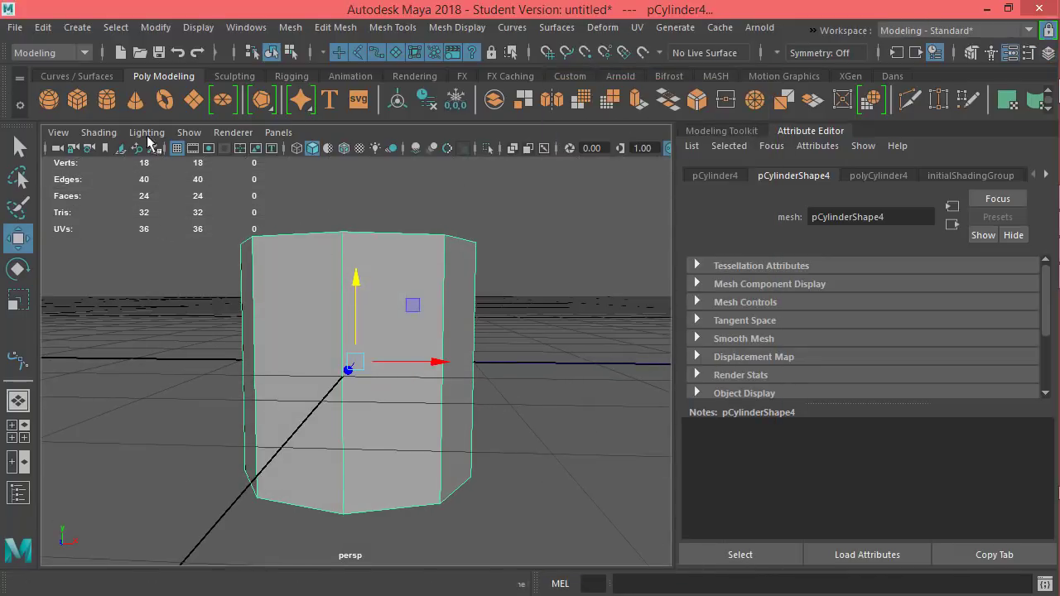
pyautogui.click(177, 148)
pyautogui.keyDown('alt'); pyautogui.moveTo(584, 428); pyautogui.dragTo(500, 428); pyautogui.keyUp('alt')
pyautogui.keyDown('alt'); pyautogui.moveTo(360, 347); pyautogui.dragTo(444, 269); pyautogui.keyUp('alt')
pyautogui.keyDown('alt'); pyautogui.moveTo(451, 324); pyautogui.dragTo(467, 417); pyautogui.keyUp('alt')
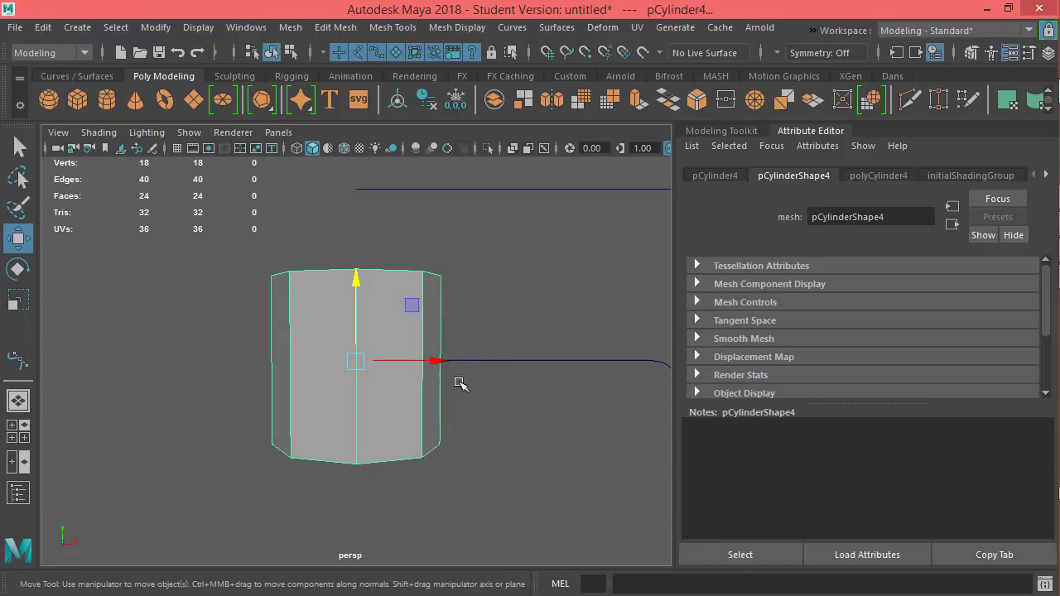
pyautogui.keyDown('alt'); pyautogui.moveTo(440, 281); pyautogui.dragTo(294, 271); pyautogui.keyUp('alt')
pyautogui.keyDown('alt'); pyautogui.moveTo(335, 300); pyautogui.dragTo(503, 417); pyautogui.keyUp('alt')
# In face mode, select the cylinder's side and bottom faces and delete them, keeping only the top cap
pyautogui.rightClick(503, 395)
pyautogui.moveTo(503, 381); pyautogui.dragTo(492, 158, button='right')
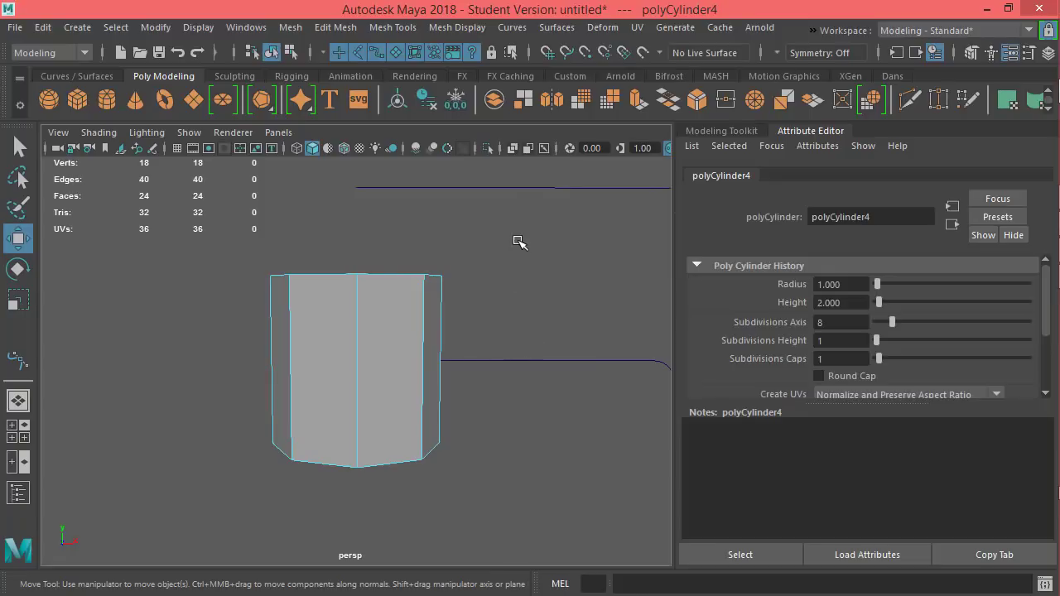
pyautogui.rightClick(518, 242)
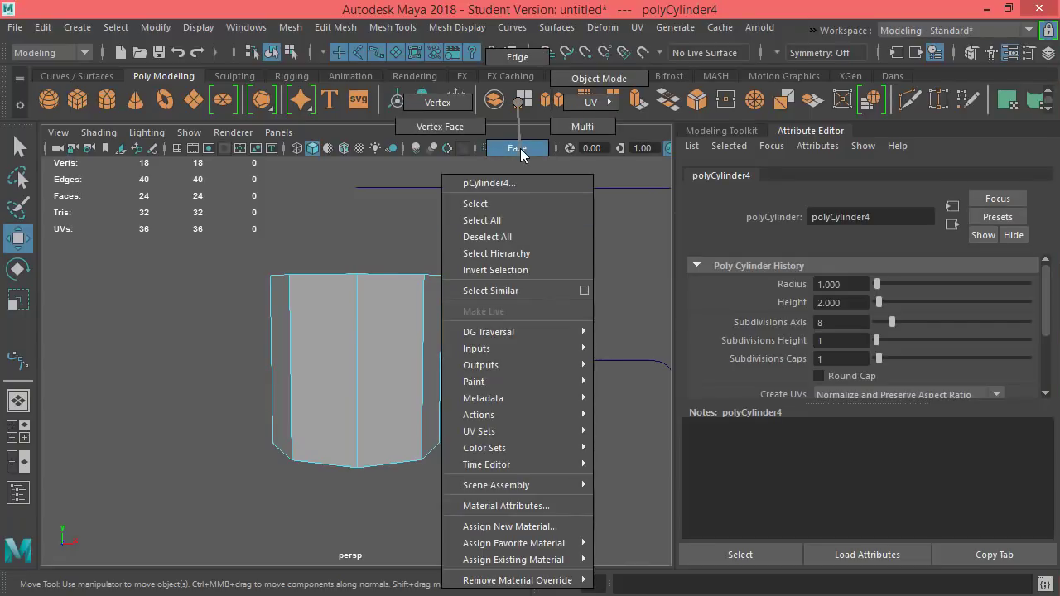
pyautogui.moveTo(520, 149); pyautogui.dragTo(520, 148, button='right')
pyautogui.moveTo(545, 511); pyautogui.dragTo(82, 335)
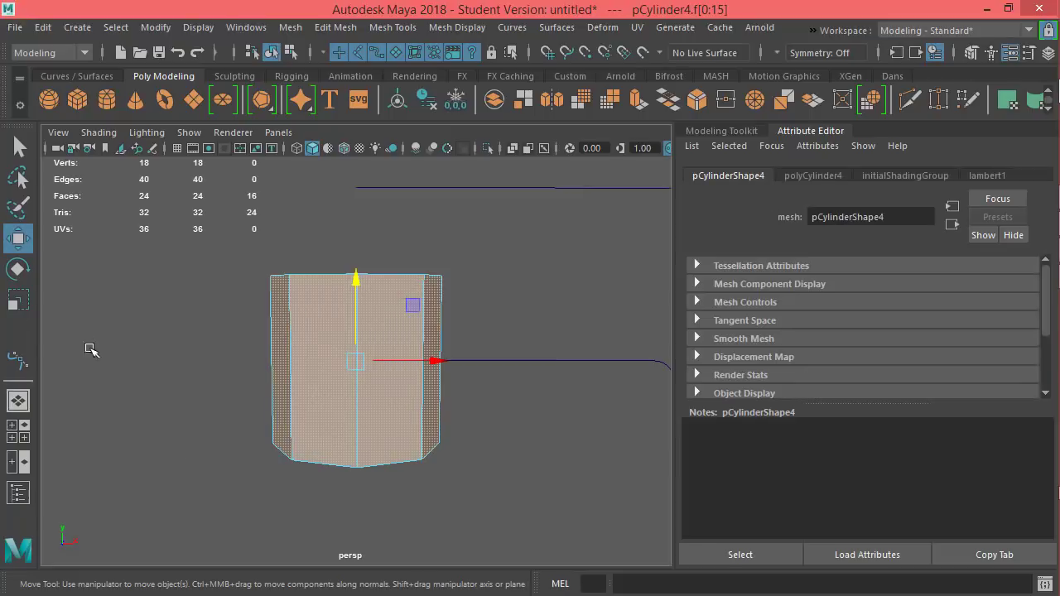
pyautogui.keyDown('alt'); pyautogui.moveTo(452, 524); pyautogui.dragTo(461, 496); pyautogui.keyUp('alt')
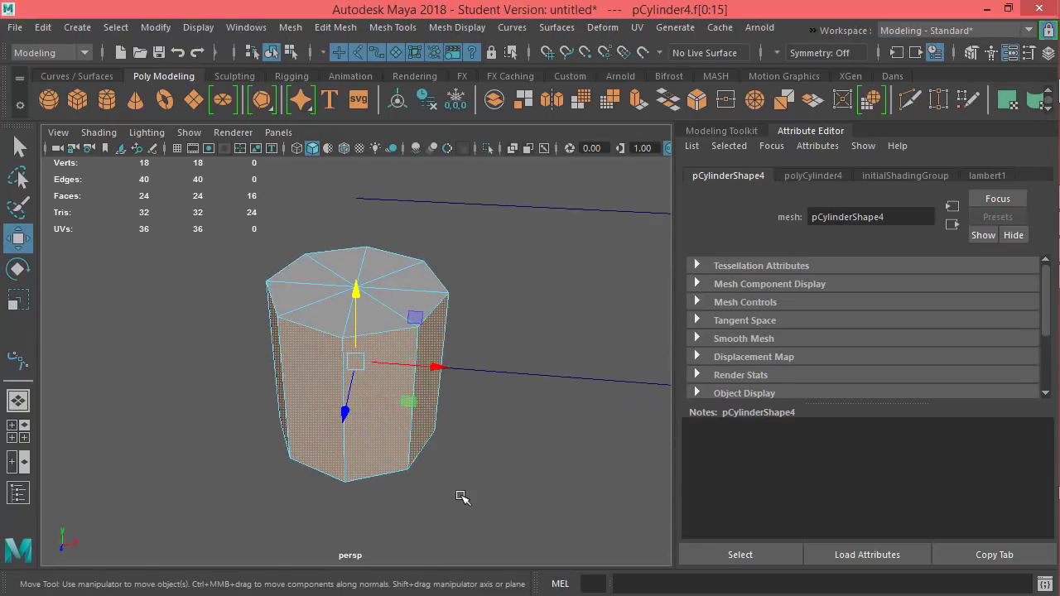
pyautogui.press('Delete')
# Return the remaining octagonal disc to object mode and center its pivot
pyautogui.doubleClick(399, 284)
pyautogui.scroll(-3, 405, 319)
pyautogui.moveTo(346, 337); pyautogui.dragTo(406, 78, button='right')
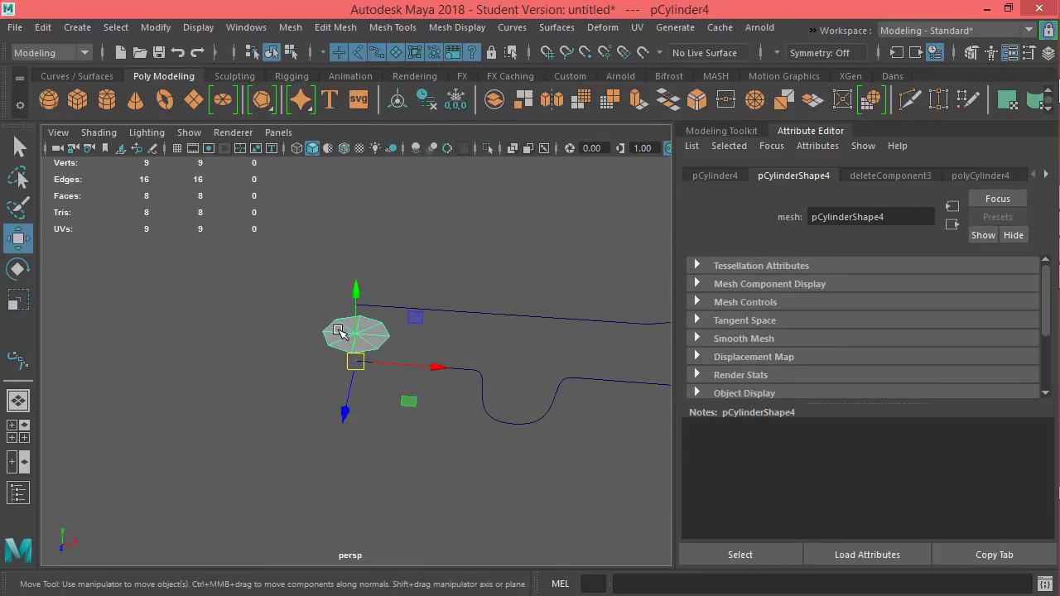
pyautogui.click(399, 100)
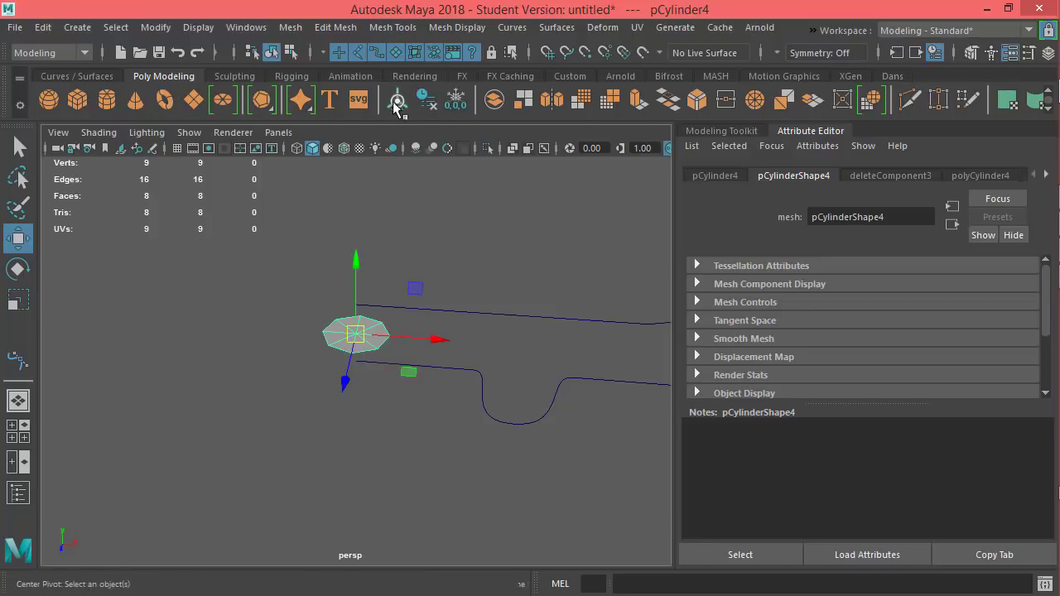
# In the front view, move the disc onto the upper end of the handle curve inside the vessel wall
pyautogui.keyDown('alt'); pyautogui.moveTo(374, 348); pyautogui.dragTo(437, 424); pyautogui.keyUp('alt')
pyautogui.press('space')
pyautogui.moveTo(512, 444); pyautogui.dragTo(534, 489)
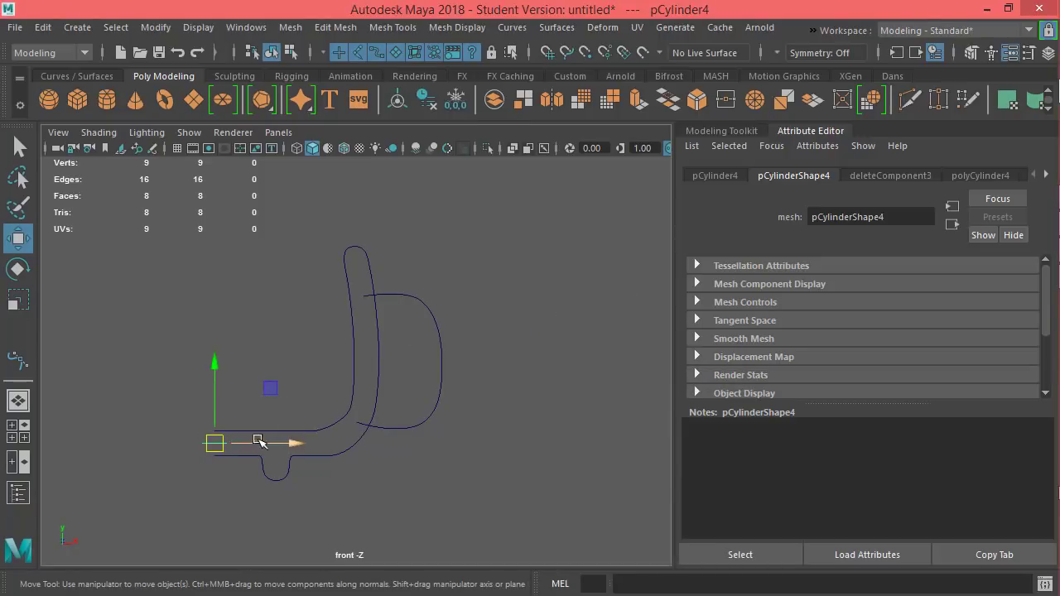
pyautogui.moveTo(273, 386); pyautogui.dragTo(409, 250)
pyautogui.scroll(3, 397, 254)
pyautogui.scroll(2, 398, 254)
pyautogui.scroll(3, 386, 317)
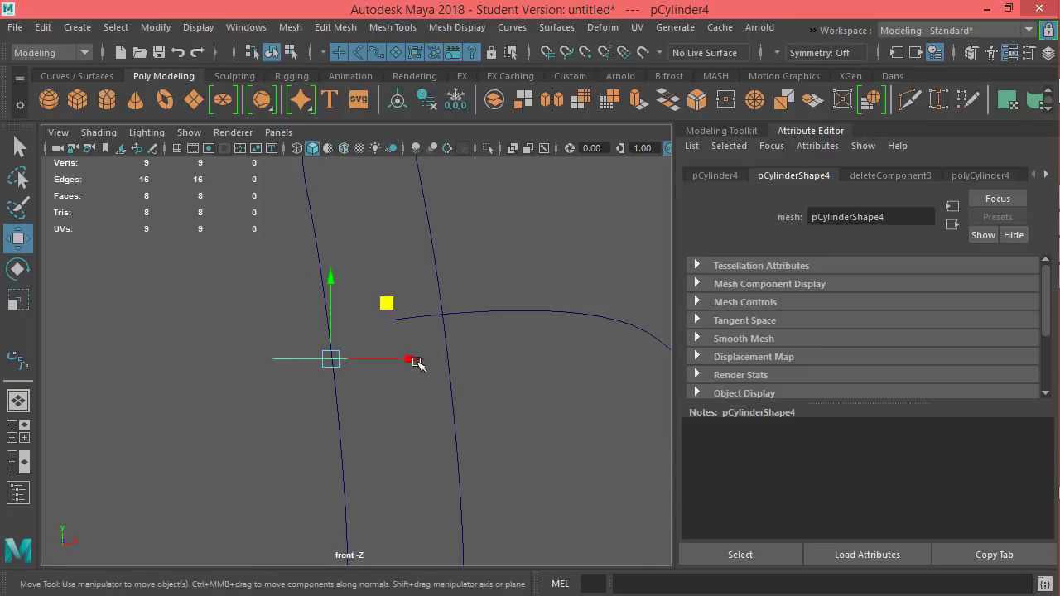
pyautogui.moveTo(389, 305); pyautogui.dragTo(452, 269)
pyautogui.scroll(-2, 476, 352)
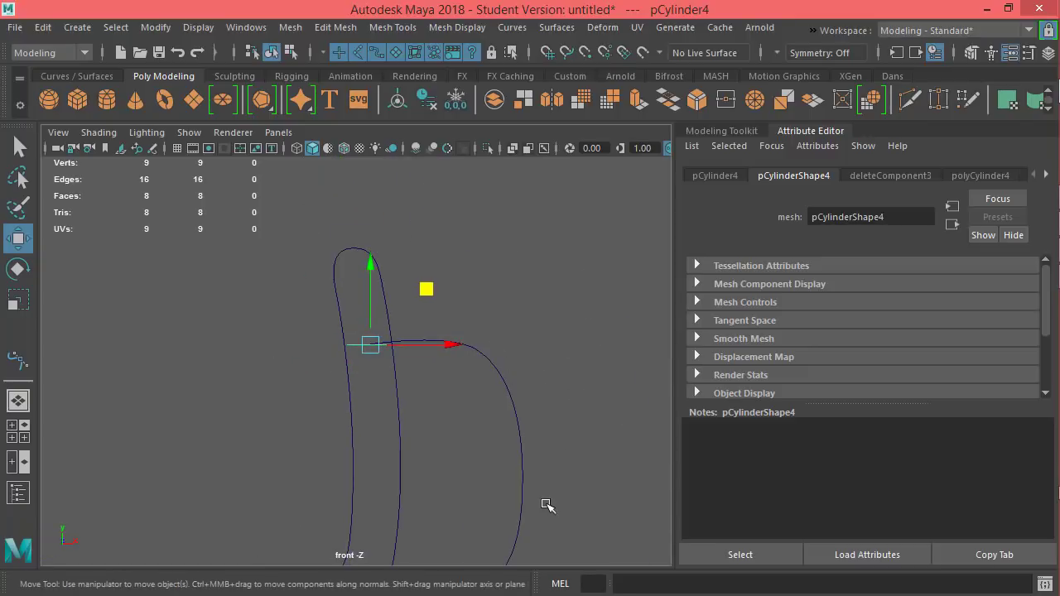
# Rotate the disc nearly upright so it stands perpendicular to the handle curve, and lower it slightly onto the curve's end
pyautogui.press('e')
pyautogui.moveTo(306, 317); pyautogui.dragTo(396, 296)
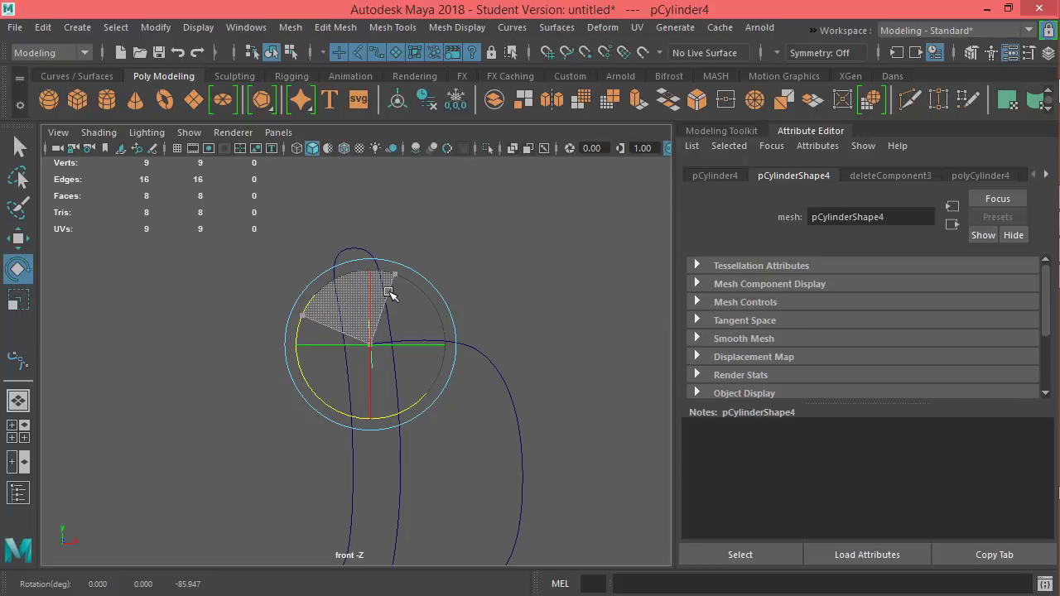
pyautogui.moveTo(388, 292); pyautogui.dragTo(374, 294)
pyautogui.press('w')
pyautogui.scroll(2, 385, 344)
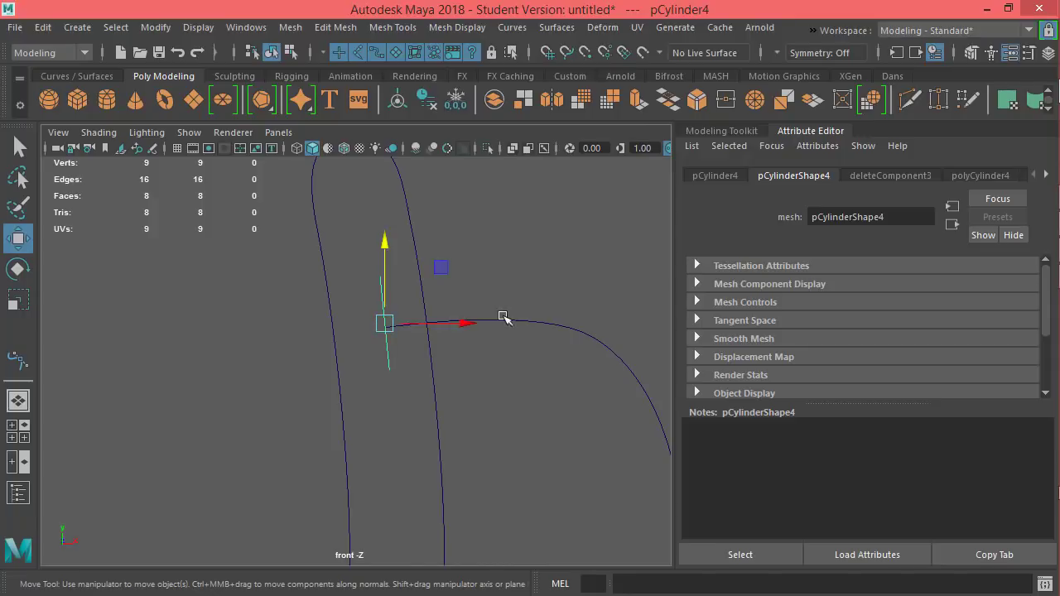
pyautogui.moveTo(385, 267); pyautogui.dragTo(385, 271)
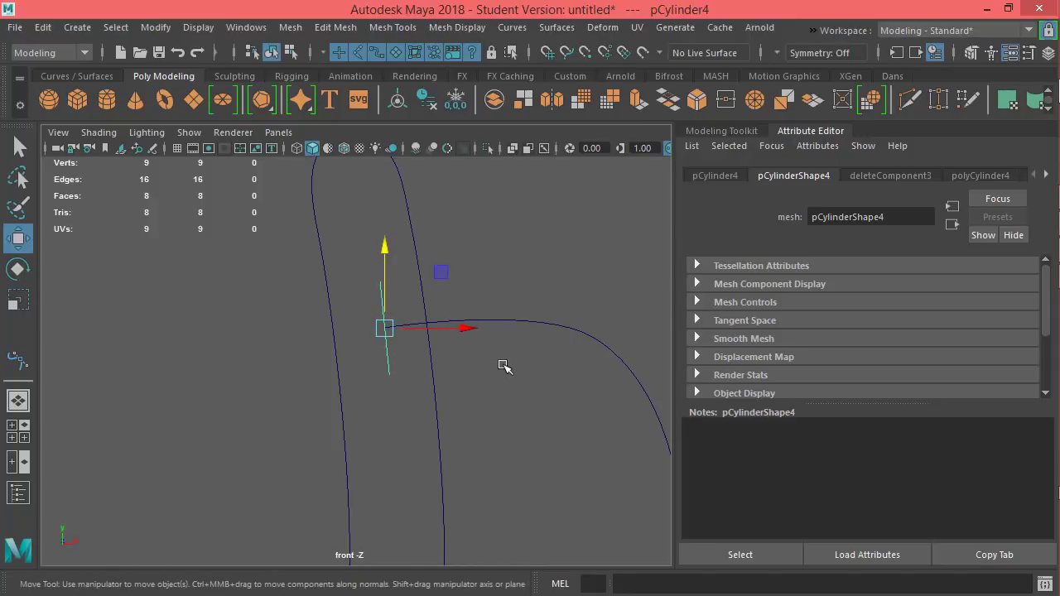
# In the perspective view, select all the disc's faces and scale them vertically to about three quarters of their height
pyautogui.press('space')
pyautogui.moveTo(502, 366); pyautogui.dragTo(450, 381)
pyautogui.scroll(3, 455, 379)
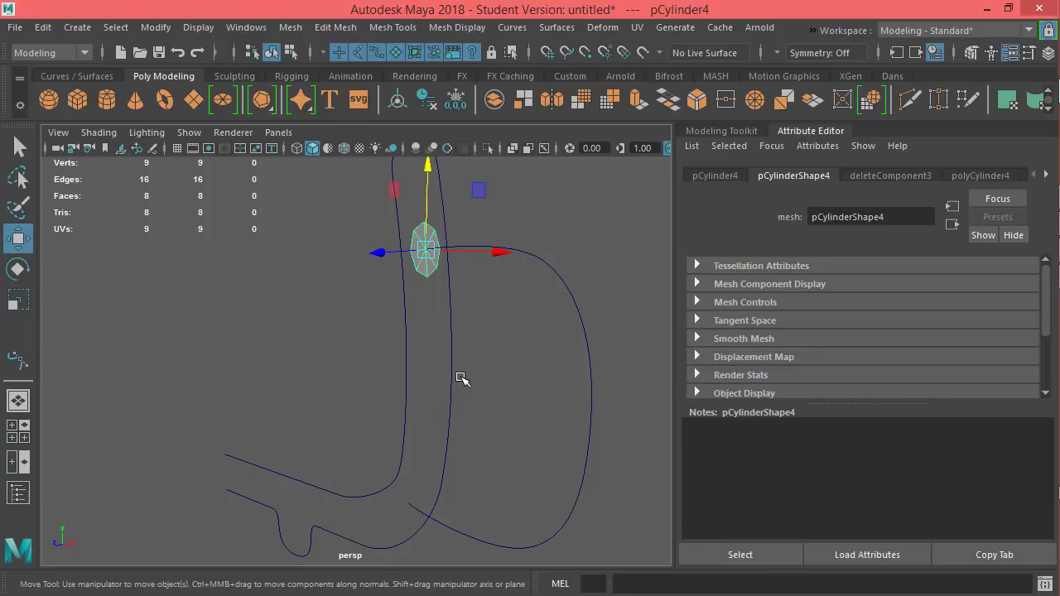
pyautogui.keyDown('alt'); pyautogui.moveTo(454, 335); pyautogui.dragTo(418, 327, button='middle'); pyautogui.keyUp('alt')
pyautogui.moveTo(397, 307); pyautogui.dragTo(402, 145, button='right')
pyautogui.click(404, 312)
pyautogui.click(379, 274)
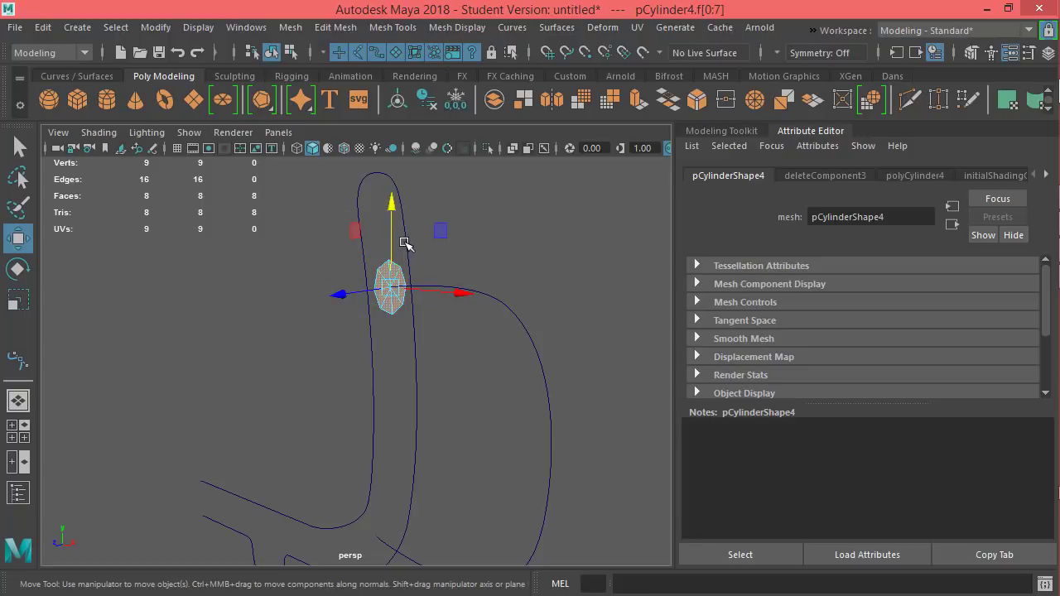
pyautogui.press('r')
pyautogui.moveTo(404, 357); pyautogui.dragTo(395, 347)
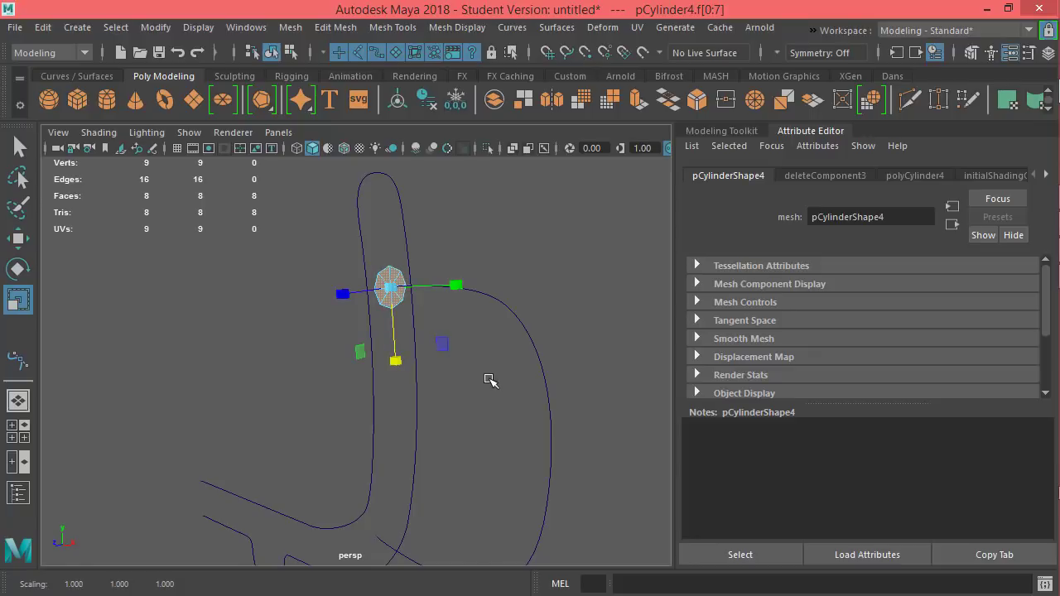
# Select all the disc's faces together with the handle curve
pyautogui.keyDown('alt'); pyautogui.moveTo(460, 420); pyautogui.dragTo(485, 413); pyautogui.keyUp('alt')
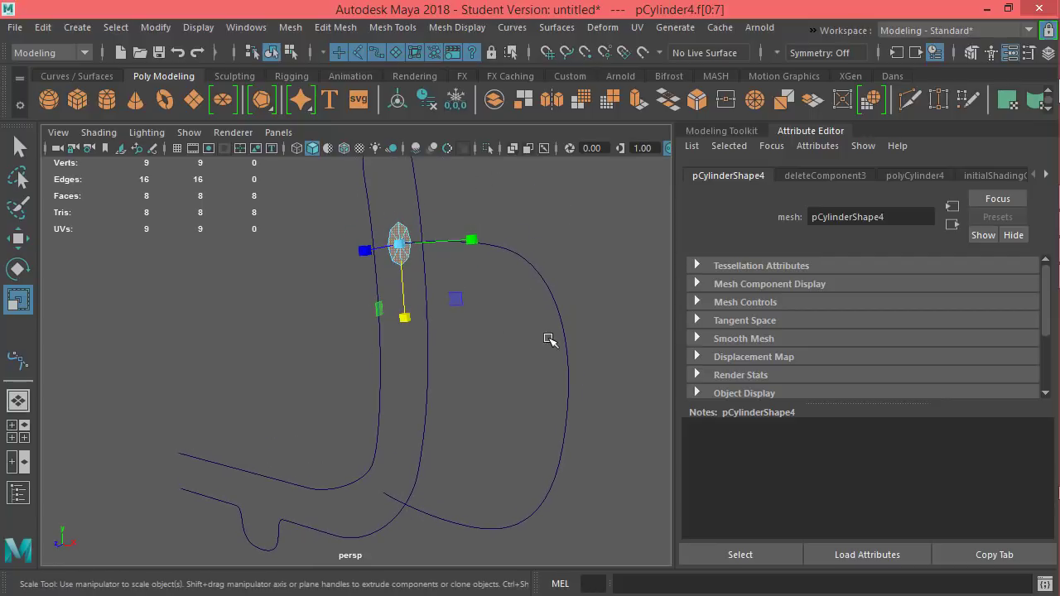
pyautogui.click(539, 272)
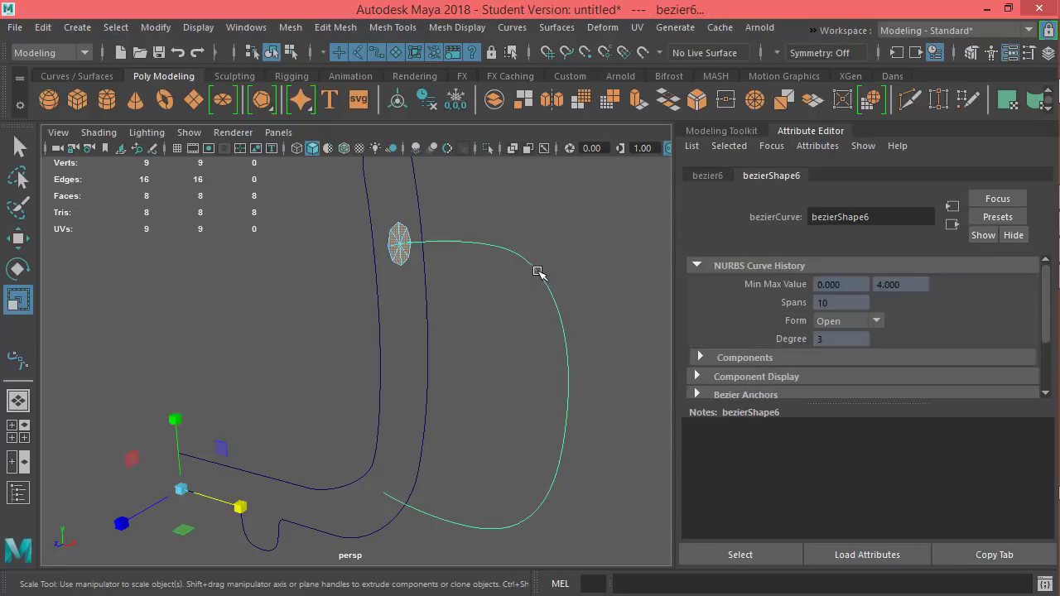
pyautogui.keyDown('alt'); pyautogui.moveTo(520, 271); pyautogui.dragTo(487, 310); pyautogui.keyUp('alt')
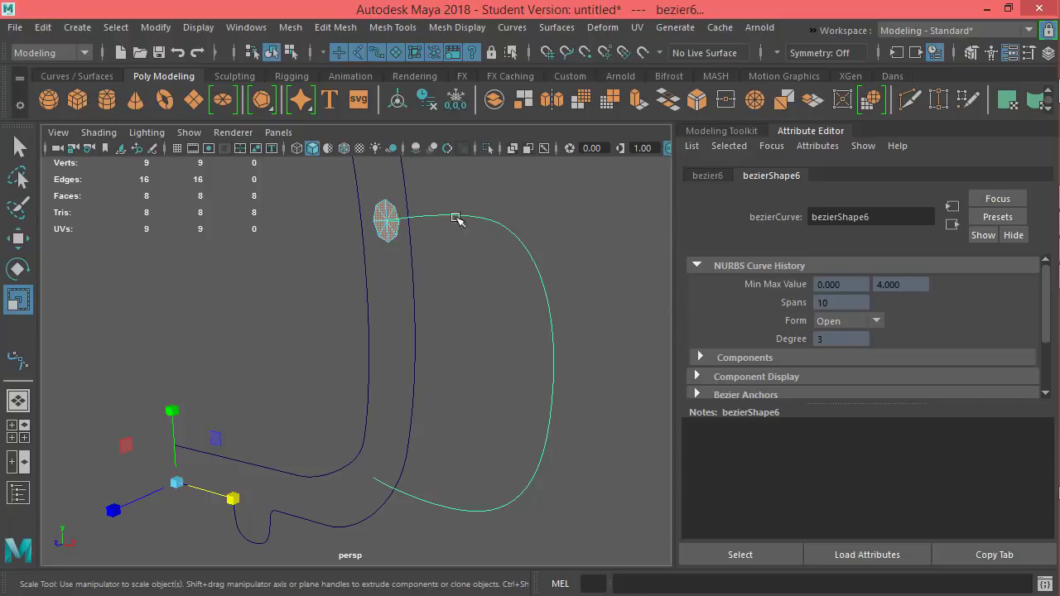
pyautogui.keyDown('alt'); pyautogui.moveTo(461, 269); pyautogui.dragTo(472, 225); pyautogui.keyUp('alt')
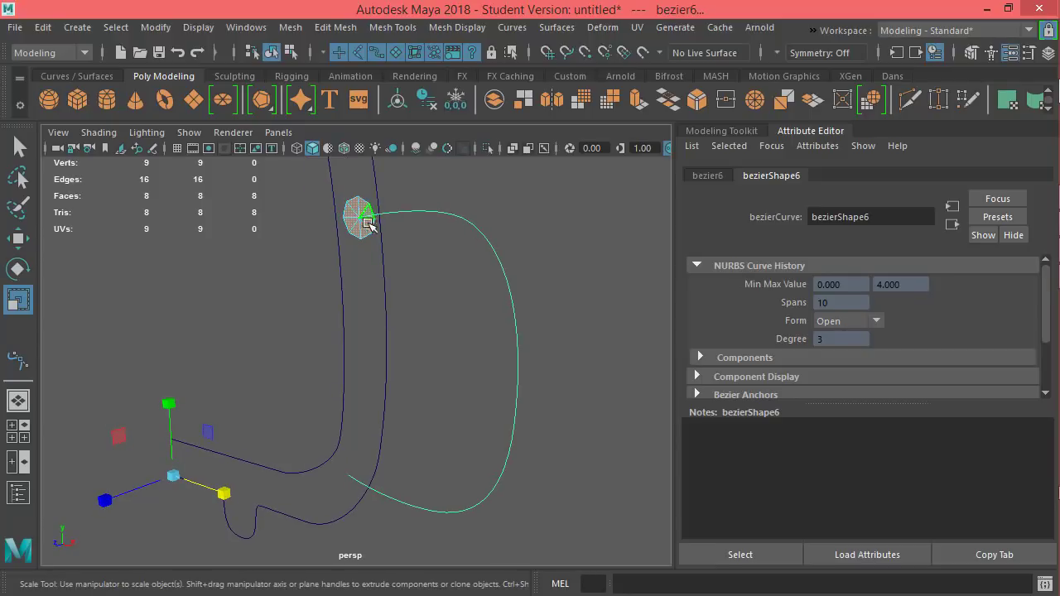
pyautogui.moveTo(353, 205); pyautogui.dragTo(409, 82, button='right')
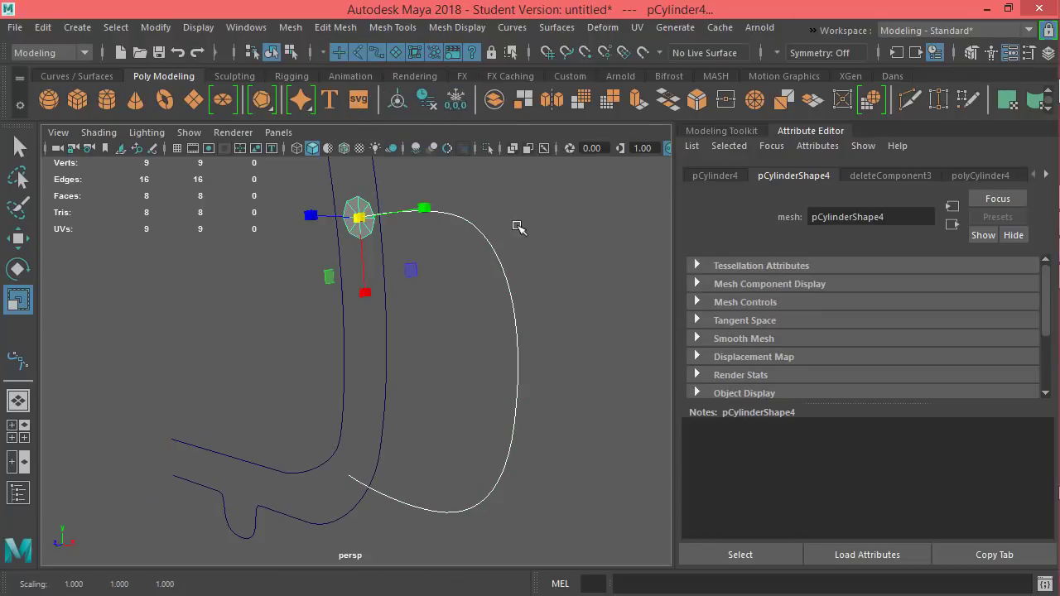
pyautogui.moveTo(359, 206); pyautogui.dragTo(367, 154, button='right')
pyautogui.moveTo(267, 192); pyautogui.dragTo(385, 253)
pyautogui.click(483, 234)
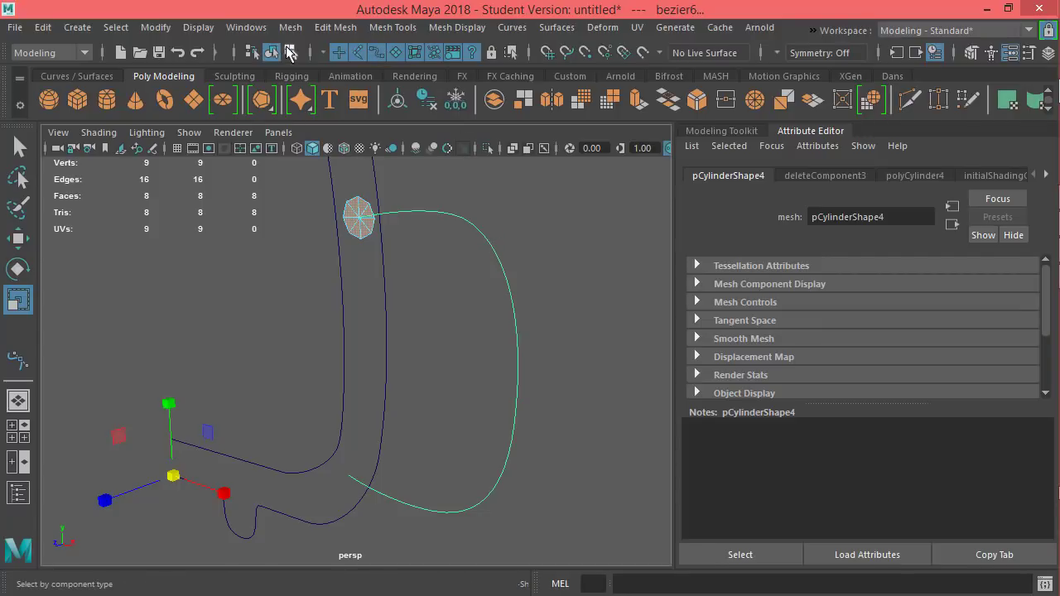
# Extrude the disc's faces along the handle curve with 25 divisions
pyautogui.click(329, 27)
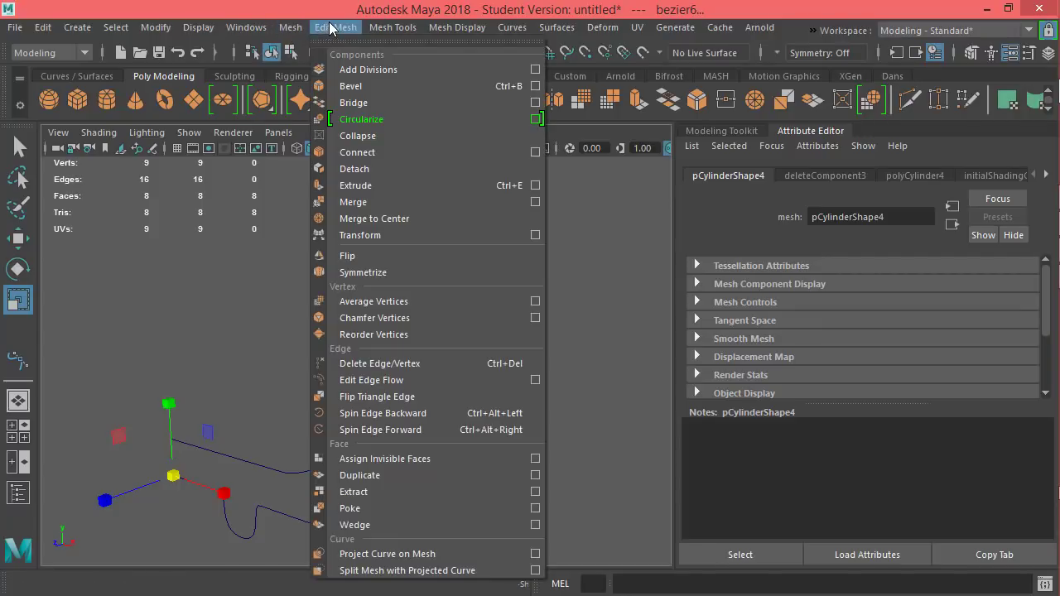
pyautogui.click(384, 188)
pyautogui.keyDown('alt'); pyautogui.moveTo(582, 256); pyautogui.dragTo(439, 302); pyautogui.keyUp('alt')
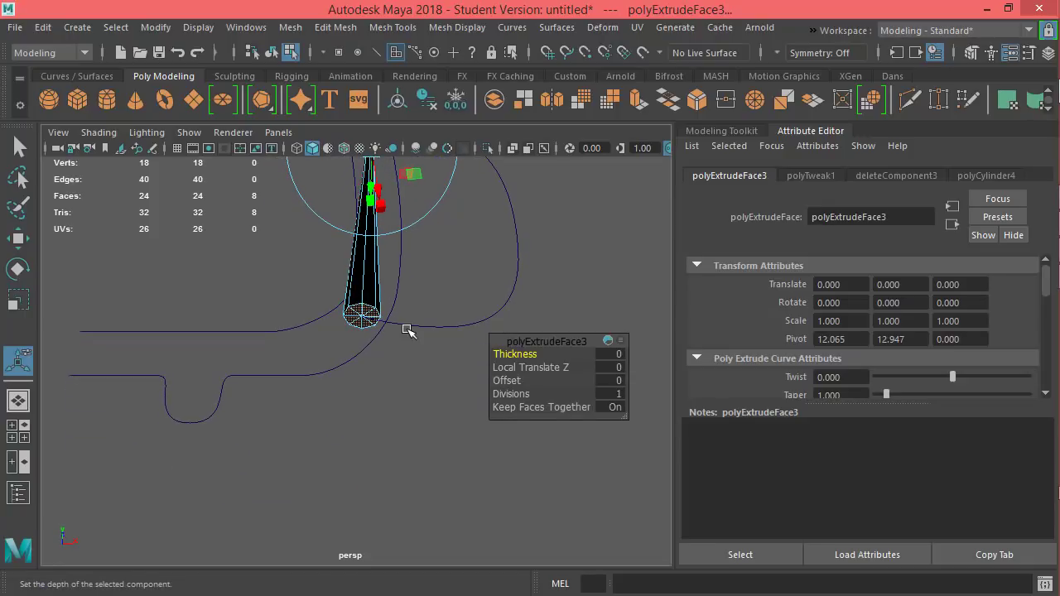
pyautogui.keyDown('alt'); pyautogui.moveTo(403, 358); pyautogui.dragTo(379, 450); pyautogui.keyUp('alt')
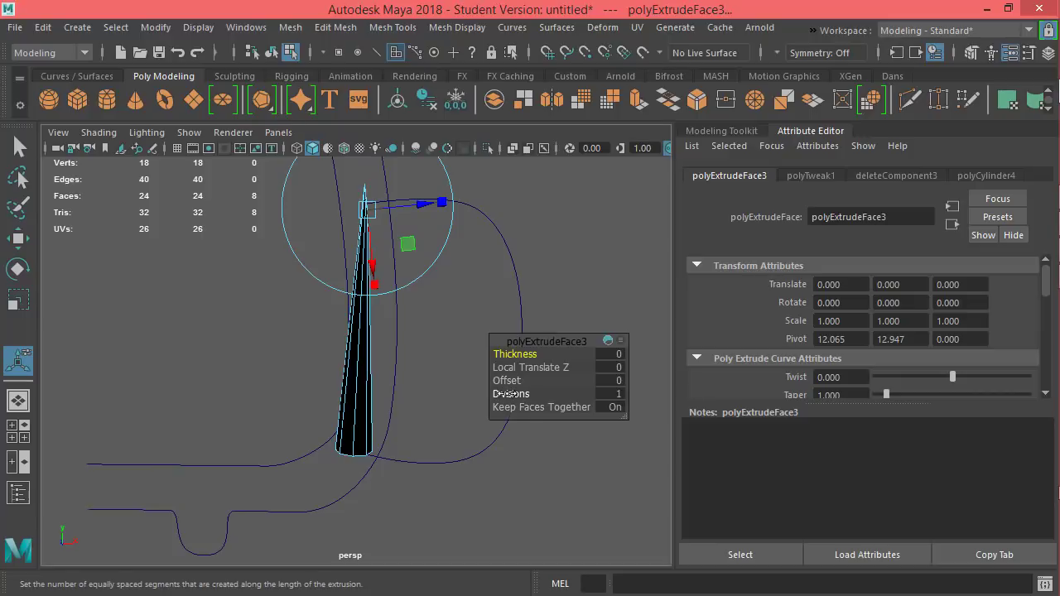
pyautogui.moveTo(508, 394); pyautogui.dragTo(711, 399)
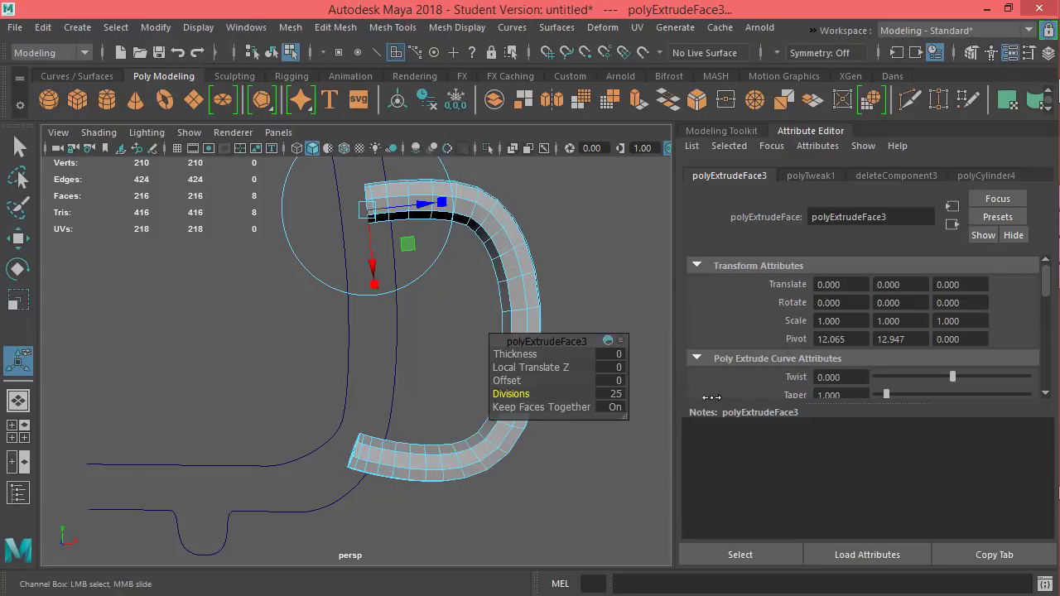
# Leave the extrusion and select the end cap and first two rings of faces at the handle's lower end
pyautogui.keyDown('alt'); pyautogui.moveTo(584, 466); pyautogui.dragTo(559, 485); pyautogui.keyUp('alt')
pyautogui.keyDown('alt'); pyautogui.moveTo(622, 470); pyautogui.dragTo(568, 479); pyautogui.keyUp('alt')
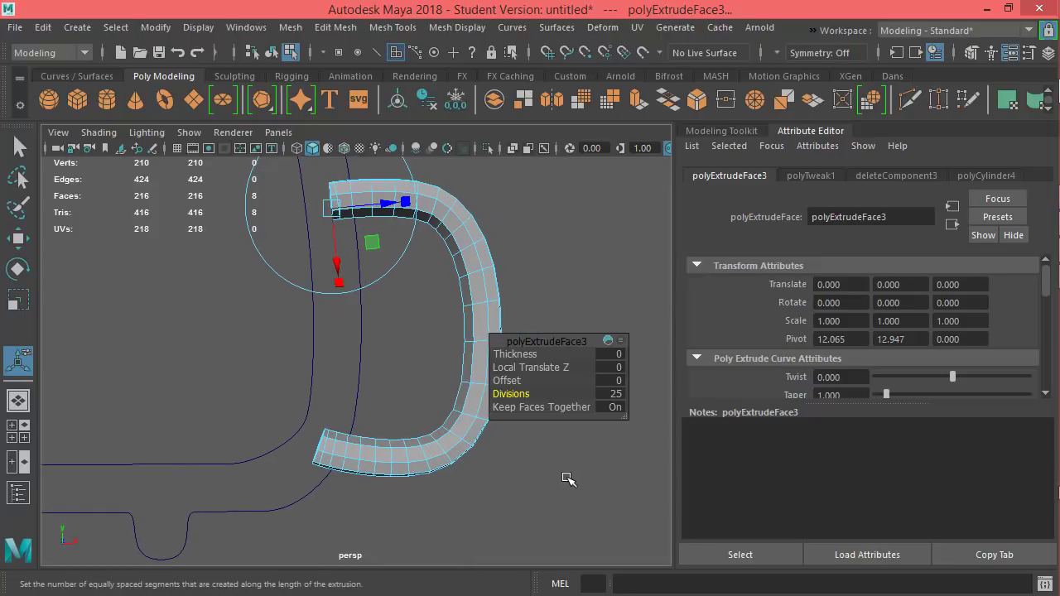
pyautogui.press('q')
pyautogui.keyDown('alt'); pyautogui.moveTo(568, 490); pyautogui.dragTo(577, 374); pyautogui.keyUp('alt')
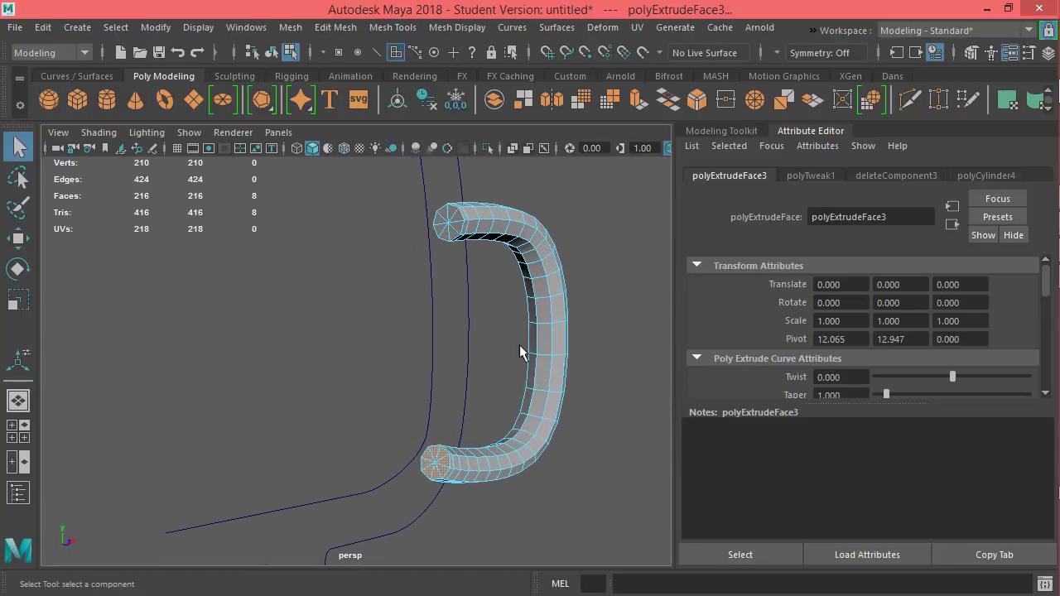
pyautogui.keyDown('alt'); pyautogui.moveTo(450, 385); pyautogui.dragTo(307, 212); pyautogui.keyUp('alt')
pyautogui.scroll(5, 323, 286)
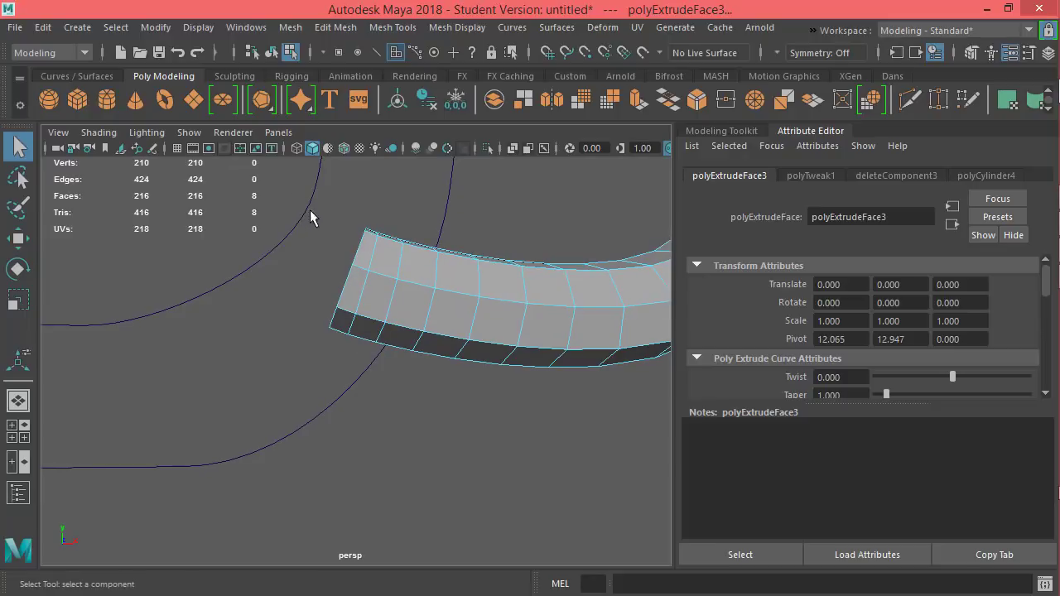
pyautogui.moveTo(220, 188); pyautogui.dragTo(372, 355)
pyautogui.keyDown('ctrl'); pyautogui.moveTo(384, 247); pyautogui.dragTo(391, 244); pyautogui.keyUp('ctrl')
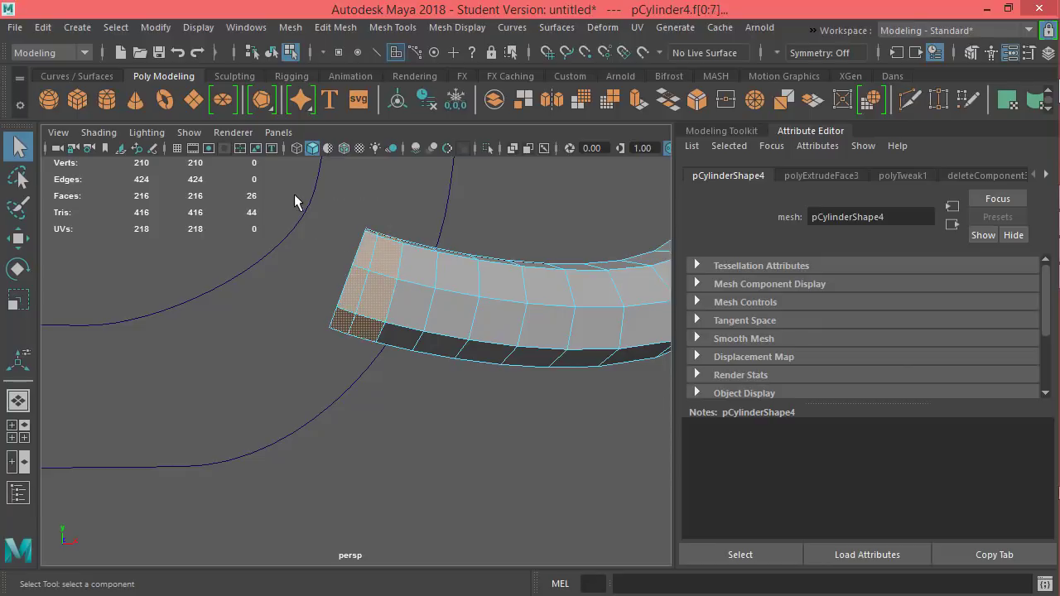
pyautogui.keyDown('ctrl'); pyautogui.moveTo(252, 159); pyautogui.dragTo(368, 346); pyautogui.keyUp('ctrl')
pyautogui.keyDown('shift'); pyautogui.moveTo(279, 171); pyautogui.dragTo(403, 291); pyautogui.keyUp('shift')
pyautogui.keyDown('shift'); pyautogui.moveTo(480, 350); pyautogui.dragTo(612, 398); pyautogui.keyUp('shift')
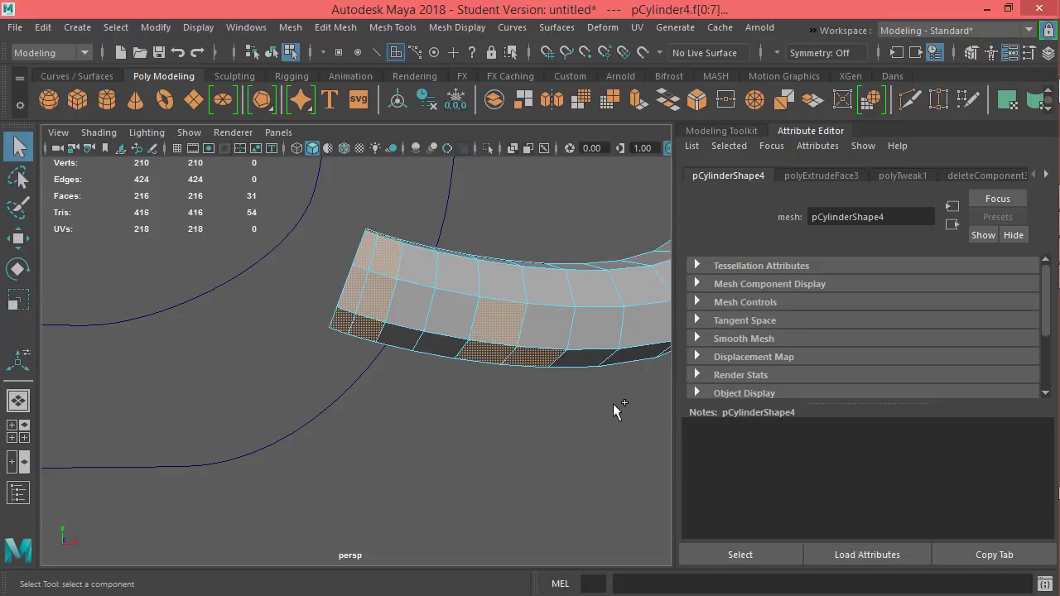
pyautogui.keyDown('alt'); pyautogui.moveTo(517, 430); pyautogui.dragTo(395, 466); pyautogui.keyUp('alt')
pyautogui.keyDown('shift'); pyautogui.moveTo(252, 452); pyautogui.dragTo(445, 369); pyautogui.keyUp('shift')
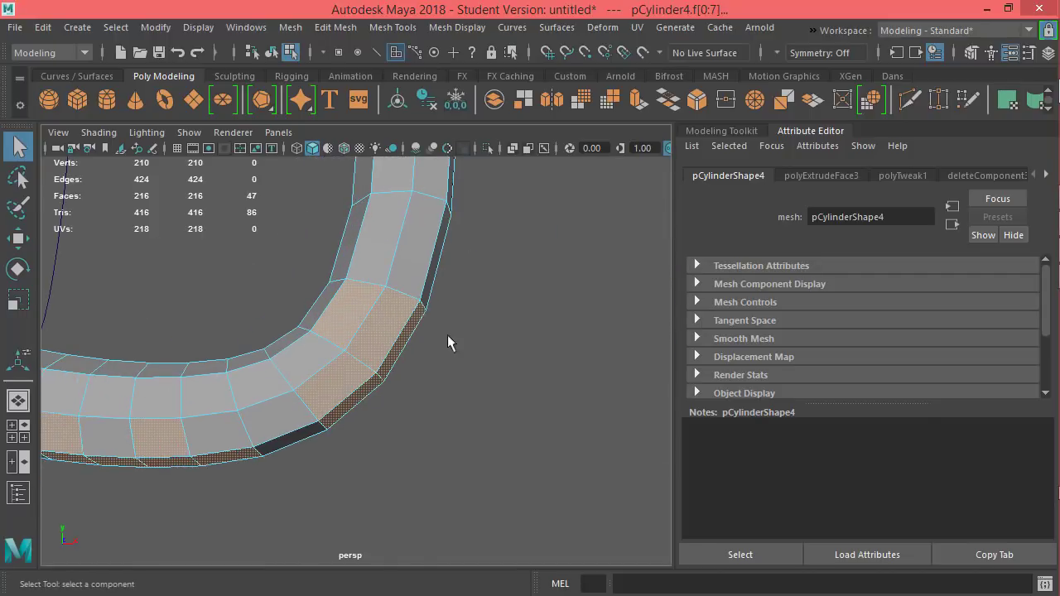
pyautogui.keyDown('shift'); pyautogui.moveTo(445, 197); pyautogui.dragTo(375, 162); pyautogui.keyUp('shift')
pyautogui.keyDown('ctrl'); pyautogui.moveTo(533, 270); pyautogui.dragTo(373, 159); pyautogui.keyUp('ctrl')
# Delete the selected cap and ring faces at the handle's lower end
pyautogui.keyDown('alt'); pyautogui.moveTo(403, 386); pyautogui.dragTo(265, 213); pyautogui.keyUp('alt')
pyautogui.moveTo(329, 362); pyautogui.dragTo(328, 360)
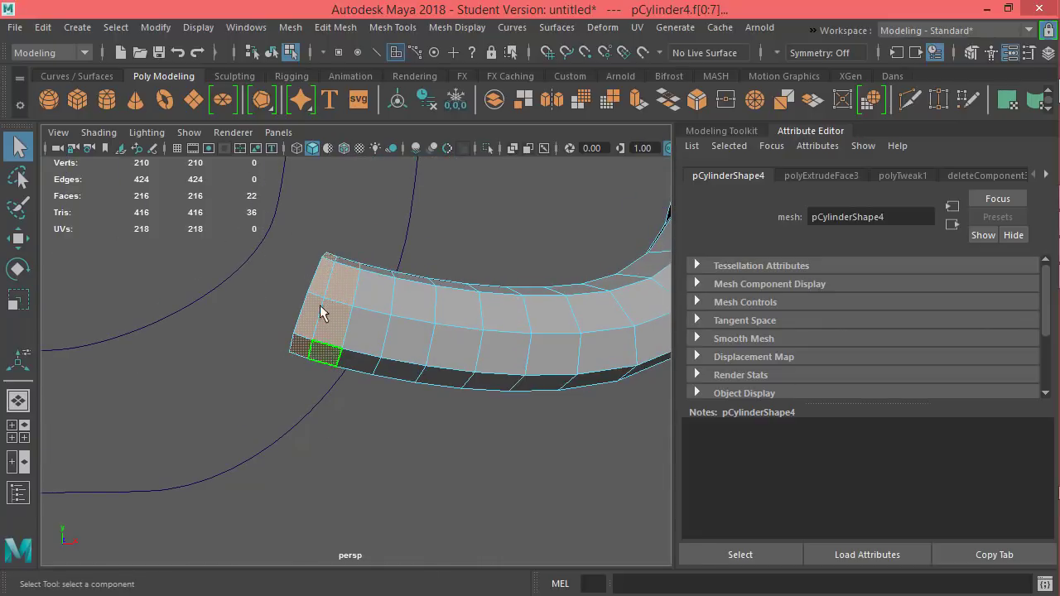
pyautogui.keyDown('alt'); pyautogui.moveTo(494, 466); pyautogui.dragTo(341, 352); pyautogui.keyUp('alt')
pyautogui.press('Delete')
# Select and delete the end faces at the handle's other, upper end to shorten it
pyautogui.scroll(3, 341, 352)
pyautogui.moveTo(228, 217); pyautogui.dragTo(433, 353)
pyautogui.press('Delete')
pyautogui.keyDown('alt'); pyautogui.moveTo(433, 353); pyautogui.dragTo(420, 296, button='middle'); pyautogui.keyUp('alt')
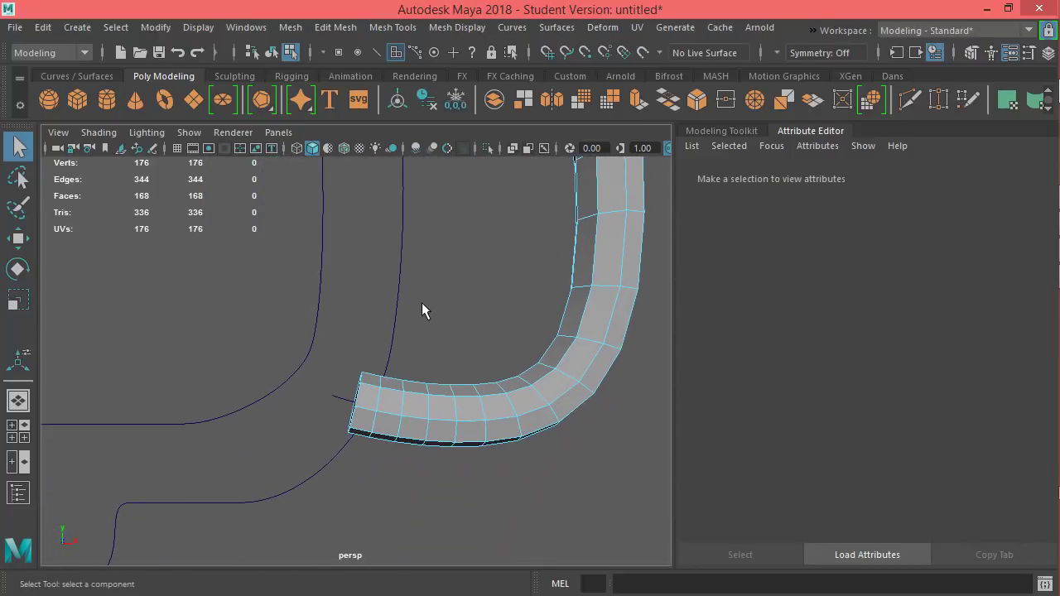
pyautogui.scroll(-5, 424, 300)
pyautogui.keyDown('alt'); pyautogui.moveTo(395, 277); pyautogui.dragTo(391, 339, button='middle'); pyautogui.keyUp('alt')
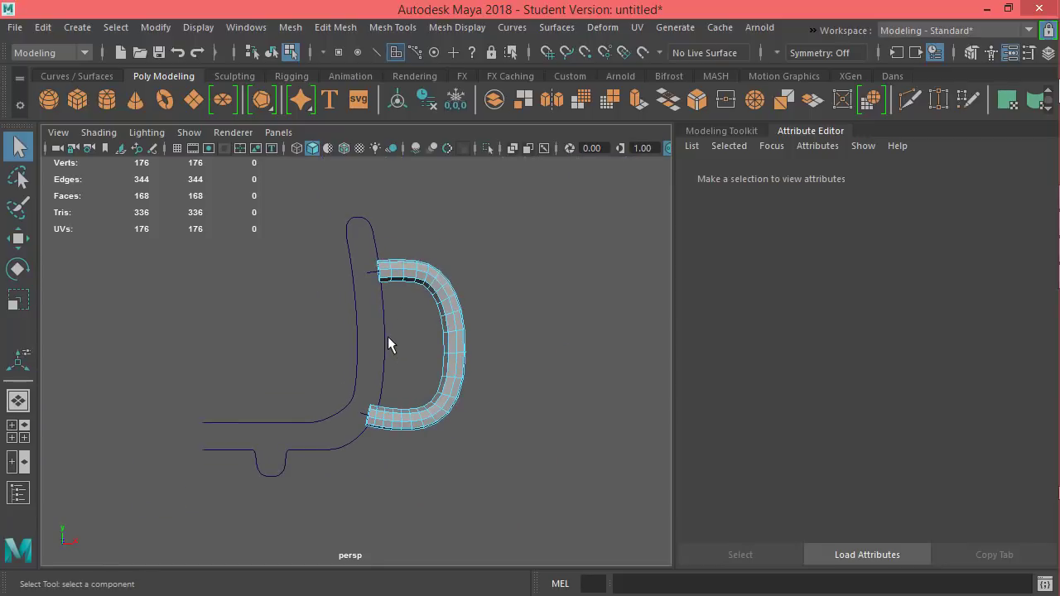
# Return to object mode, select the cup's profile curve and open the Revolve options
pyautogui.press('w')
pyautogui.moveTo(383, 338); pyautogui.dragTo(460, 131, button='right')
pyautogui.click(379, 313)
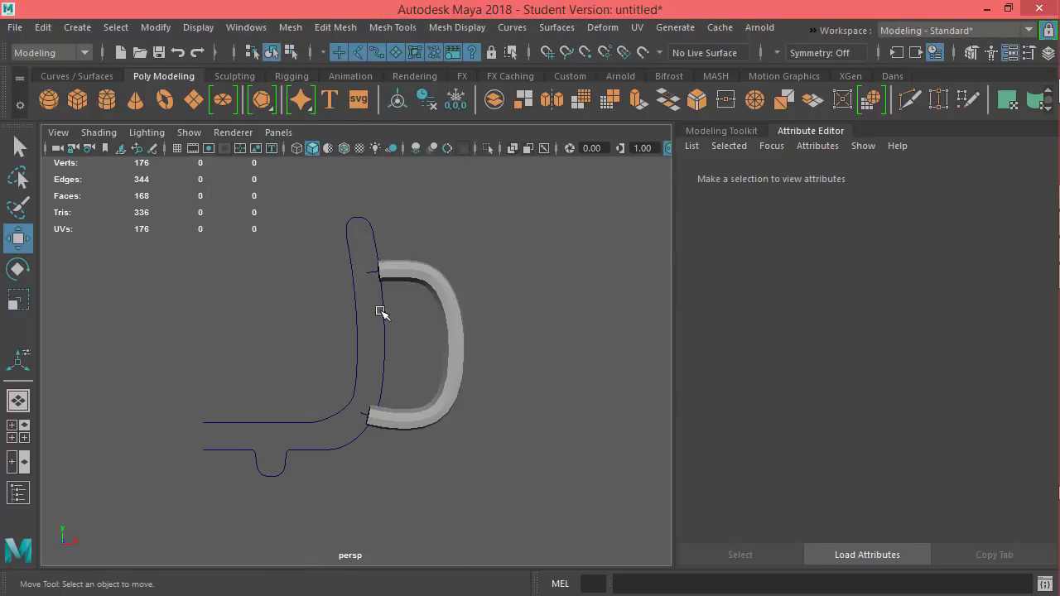
pyautogui.click(384, 308)
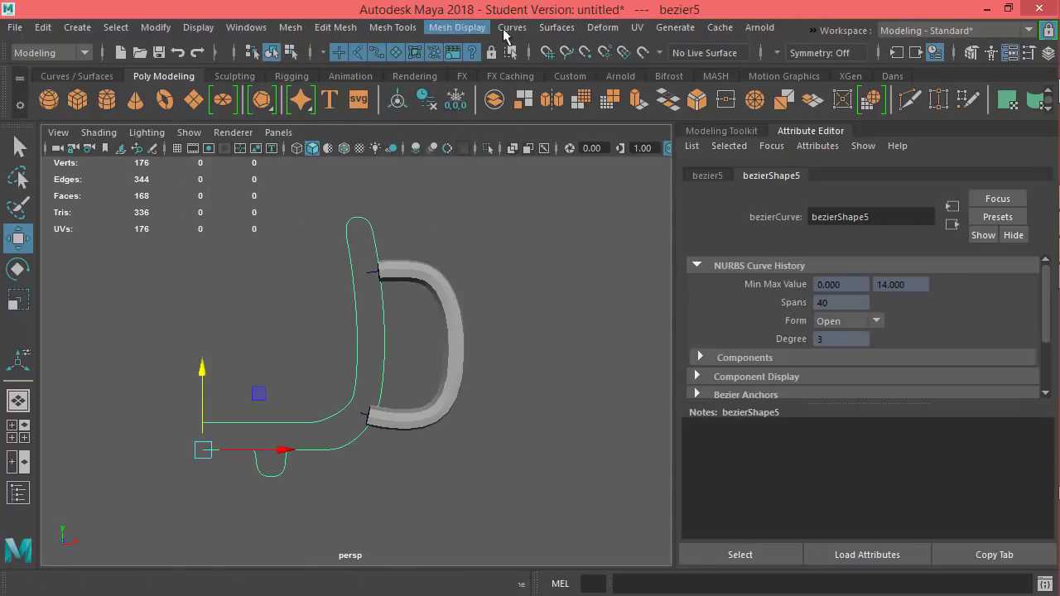
pyautogui.click(556, 27)
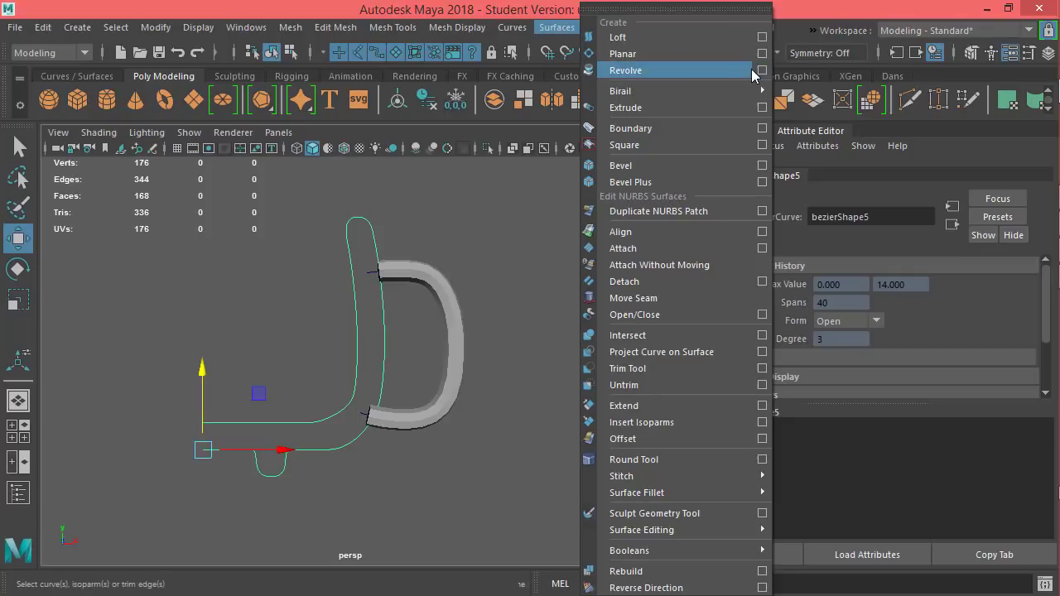
pyautogui.click(762, 70)
pyautogui.moveTo(822, 112); pyautogui.dragTo(712, 91)
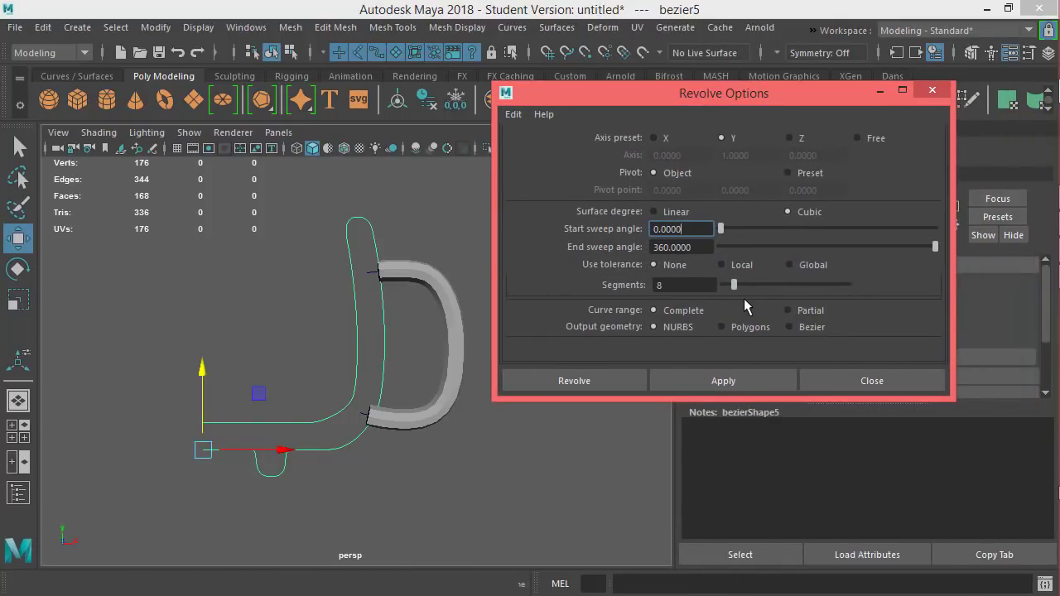
# Revolve the profile curve with Polygons as output and both U and V types set to Per span # of iso params
pyautogui.click(723, 327)
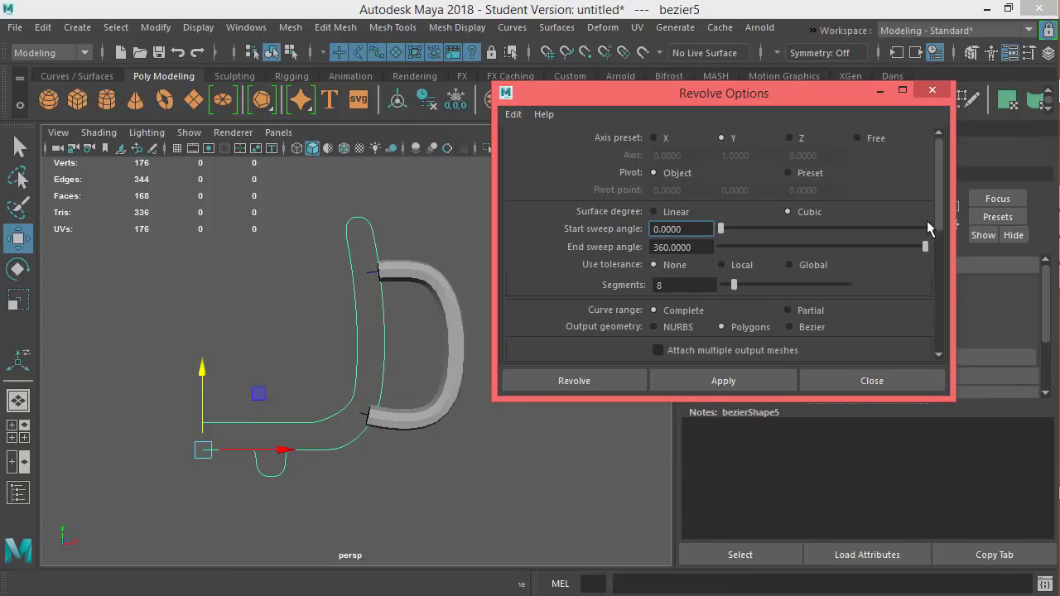
pyautogui.moveTo(939, 219); pyautogui.dragTo(936, 331)
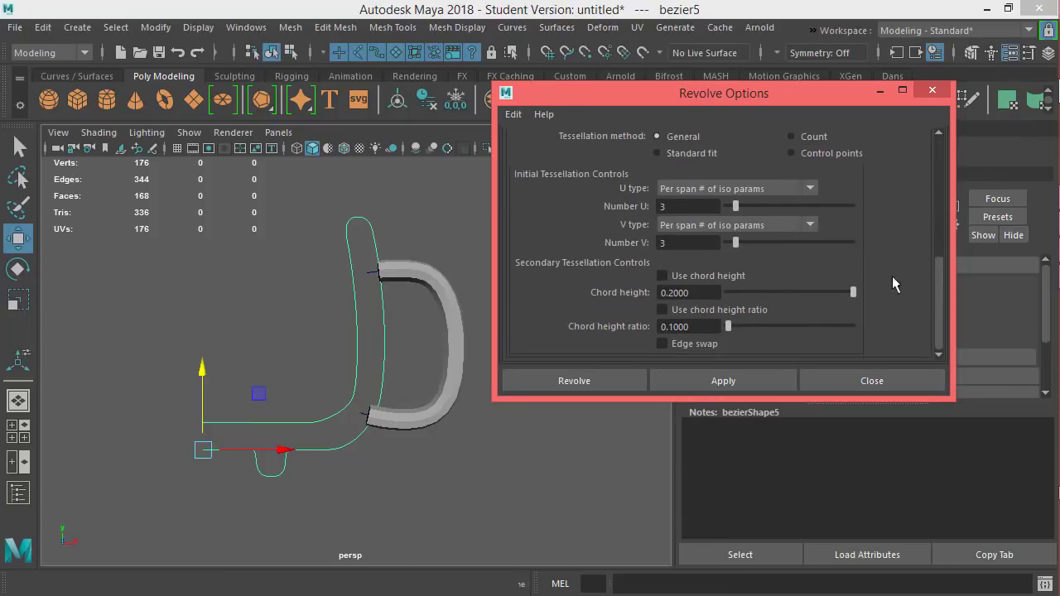
pyautogui.click(812, 189)
pyautogui.click(697, 240)
pyautogui.click(814, 226)
pyautogui.click(704, 260)
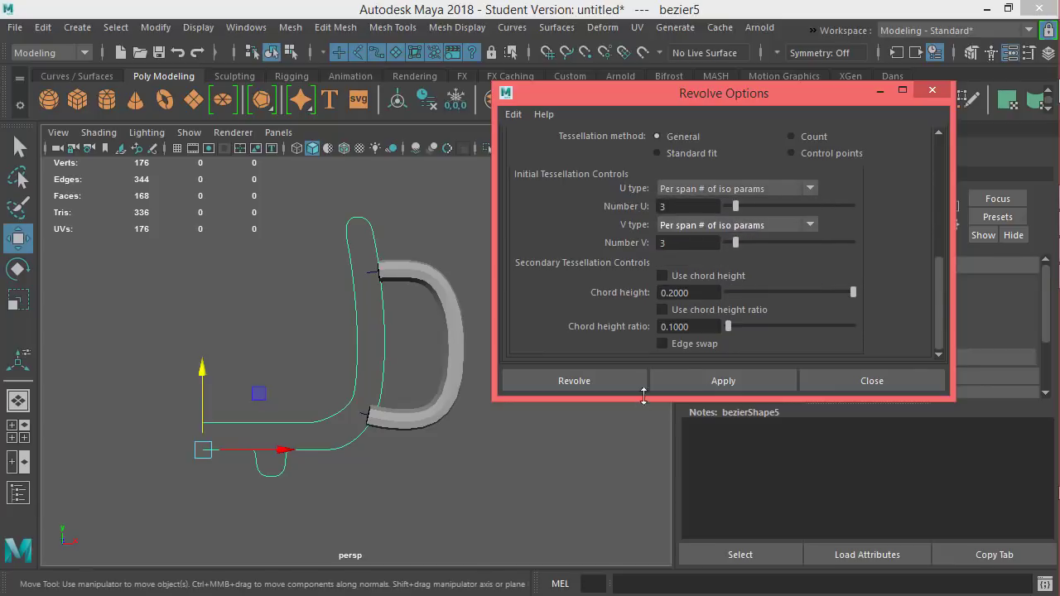
pyautogui.click(737, 380)
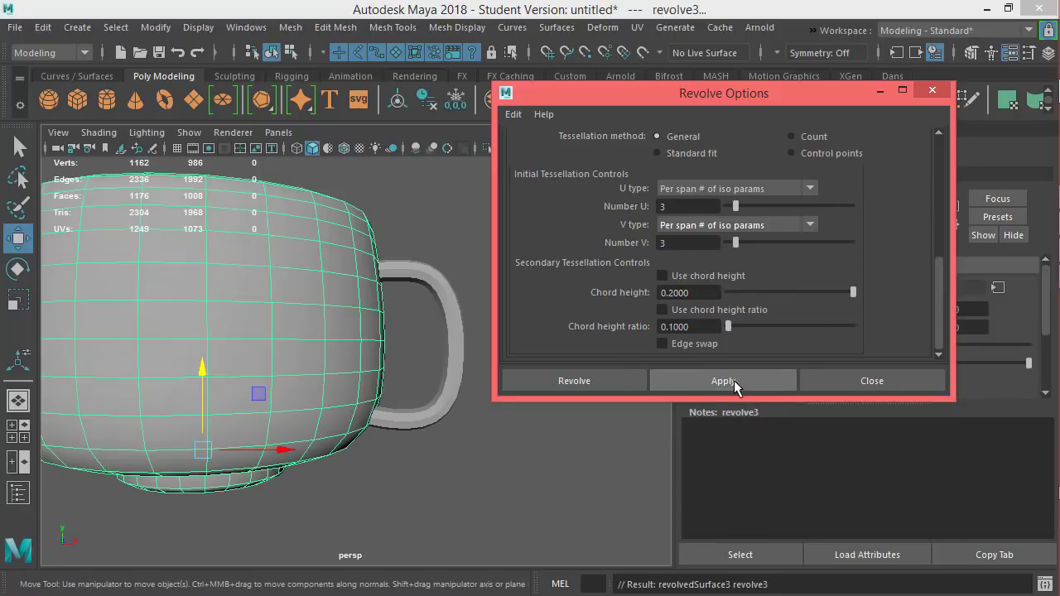
# In the front view, select the cup's profile curve at the foot and show its control vertices for editing
pyautogui.keyDown('alt'); pyautogui.moveTo(520, 442); pyautogui.dragTo(445, 492); pyautogui.keyUp('alt')
pyautogui.press('space')
pyautogui.scroll(10, 406, 359)
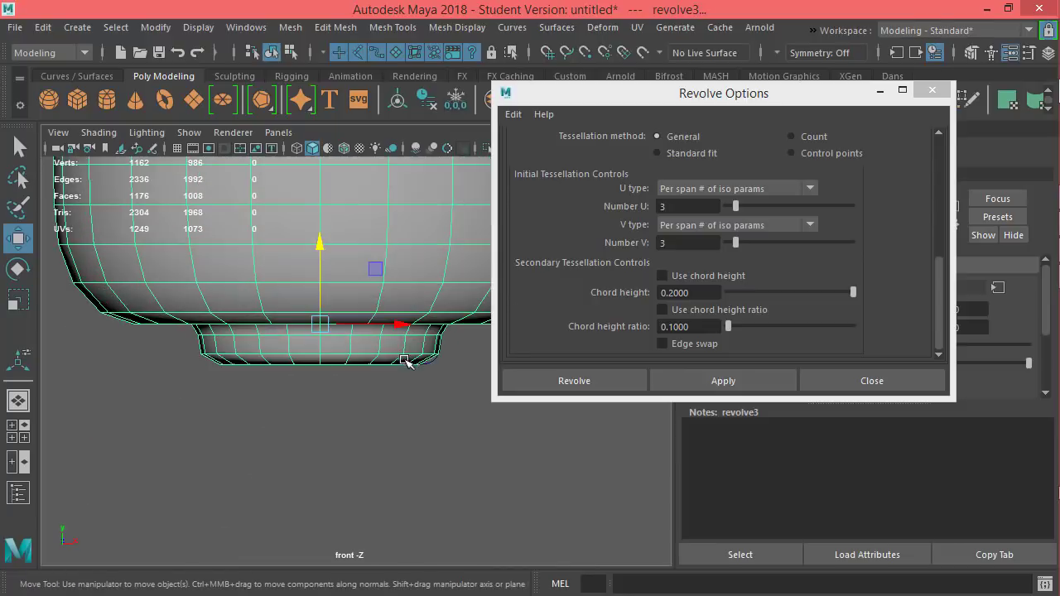
pyautogui.scroll(2, 377, 418)
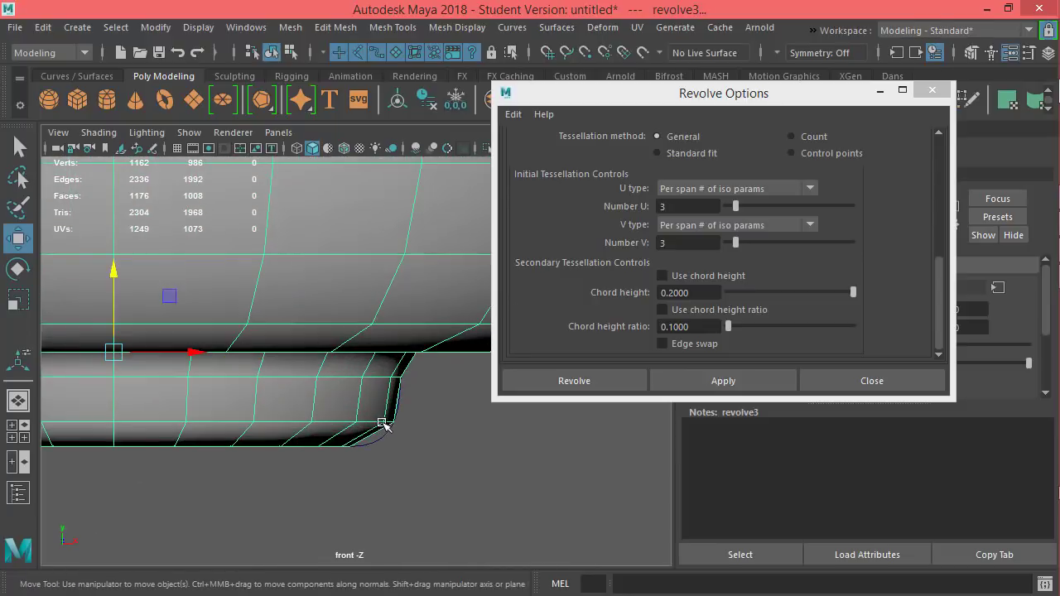
pyautogui.click(380, 440)
pyautogui.scroll(-3, 385, 432)
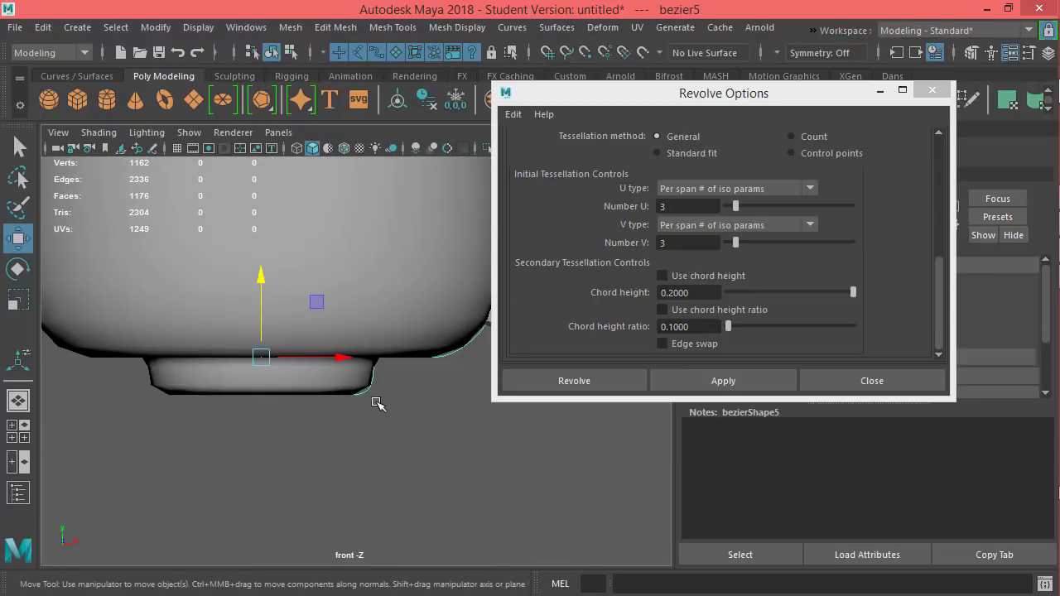
pyautogui.moveTo(369, 153); pyautogui.dragTo(288, 185, button='right')
pyautogui.scroll(-4, 403, 425)
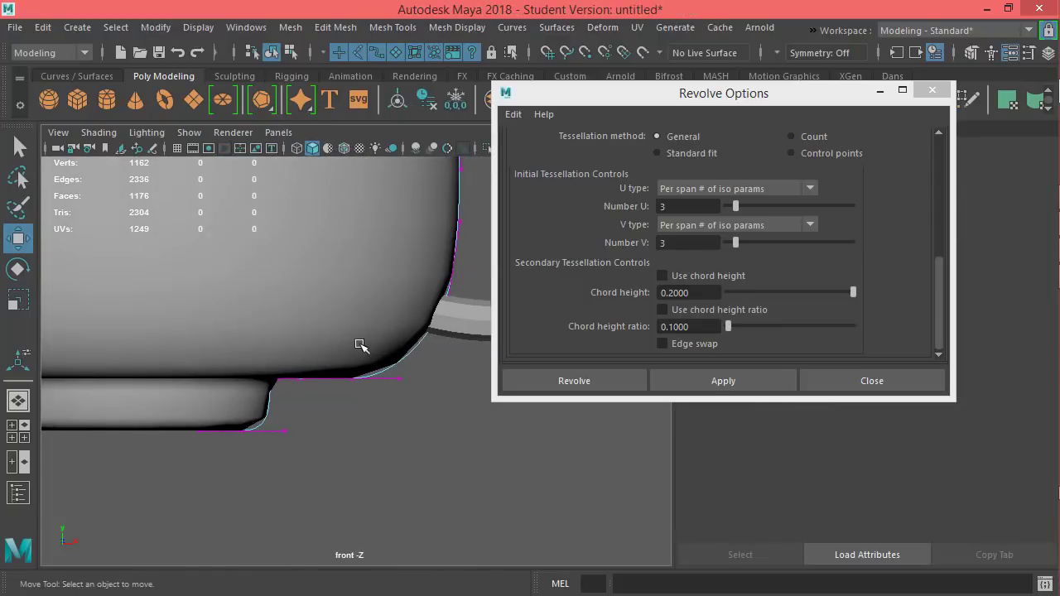
# In wireframe display, select the foot's control vertices and move them outward along X to widen the foot
pyautogui.scroll(-2, 360, 346)
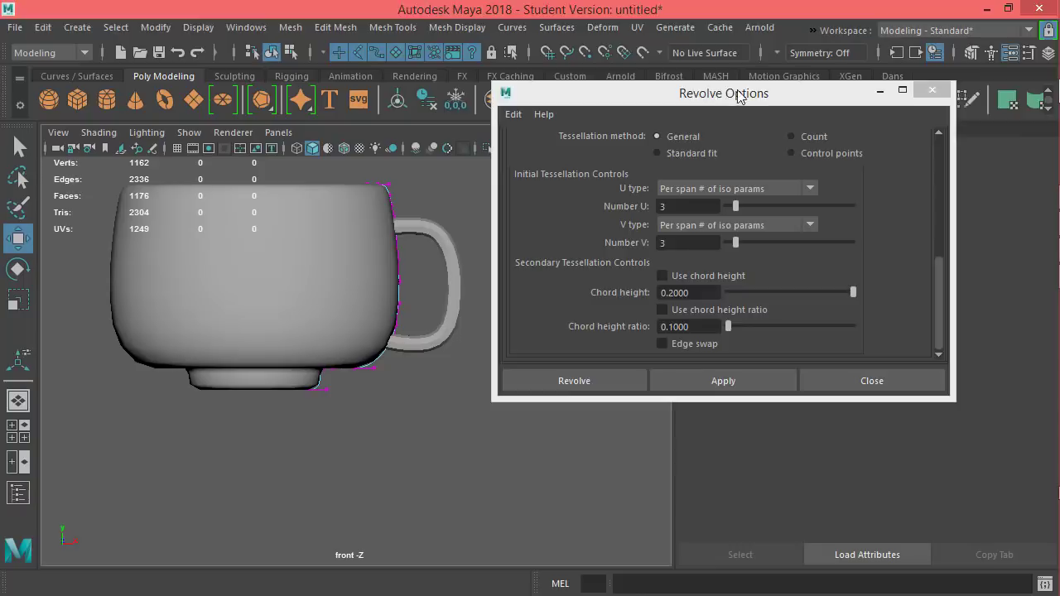
pyautogui.moveTo(717, 97); pyautogui.dragTo(814, 102)
pyautogui.scroll(3, 411, 355)
pyautogui.scroll(1, 427, 501)
pyautogui.press('4')
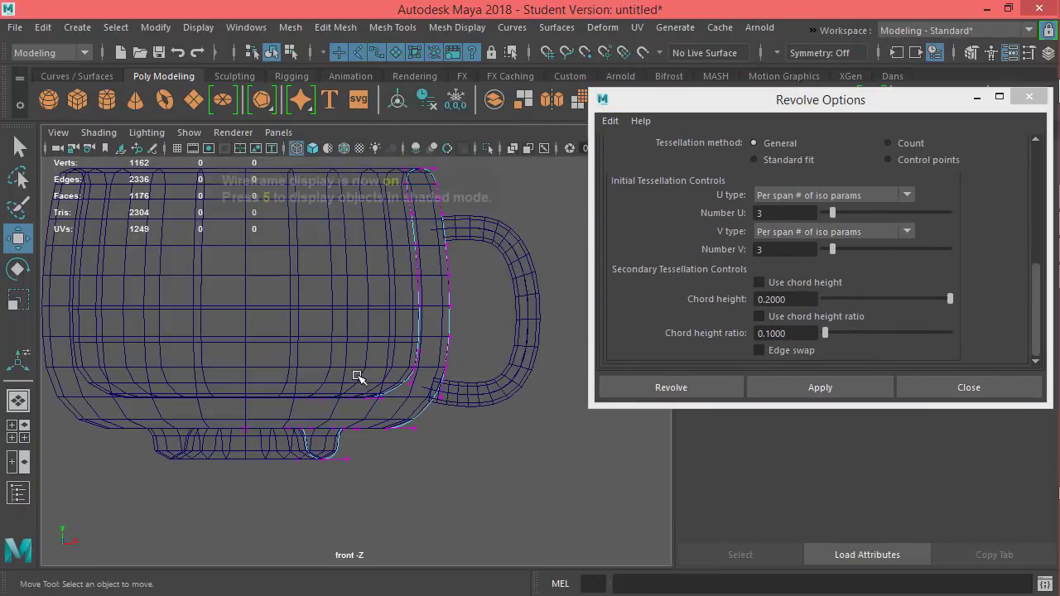
pyautogui.scroll(2, 422, 465)
pyautogui.scroll(2, 438, 450)
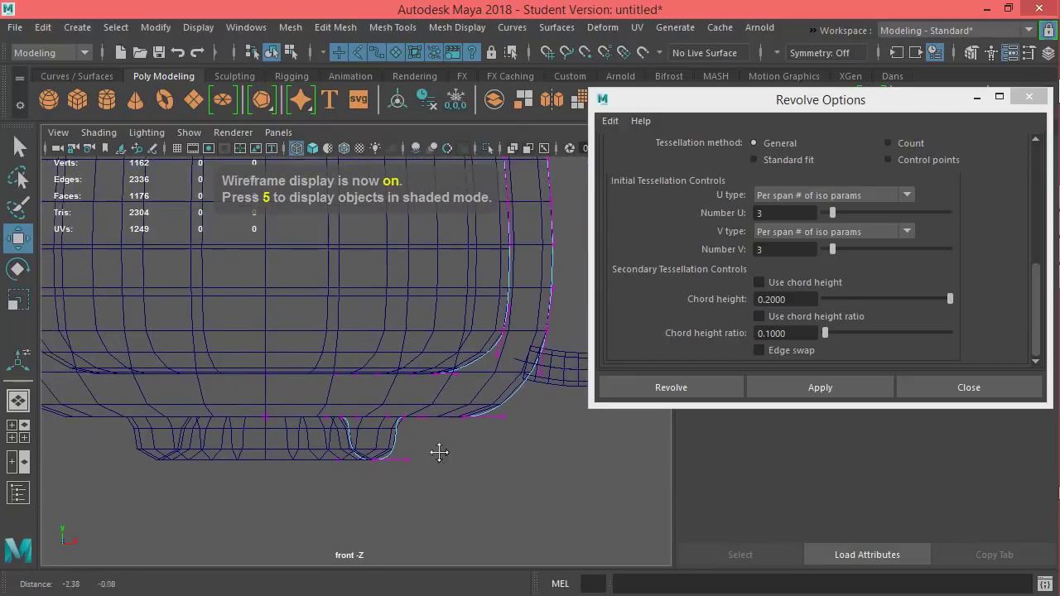
pyautogui.moveTo(344, 409); pyautogui.dragTo(345, 398)
pyautogui.moveTo(461, 439); pyautogui.dragTo(497, 438)
pyautogui.keyDown('alt'); pyautogui.moveTo(497, 439); pyautogui.dragTo(471, 333, button='middle'); pyautogui.keyUp('alt')
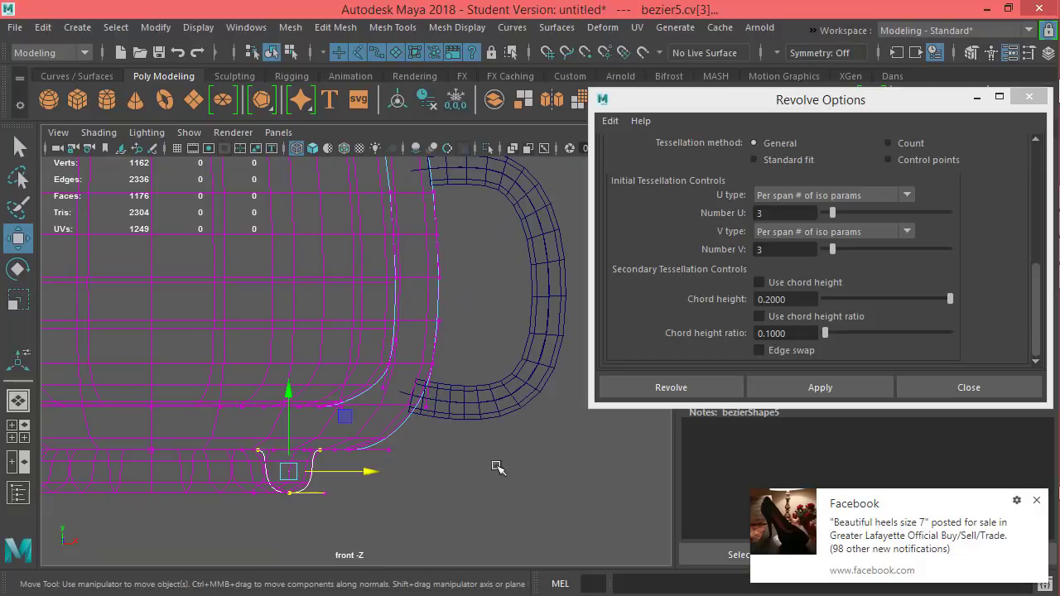
# Dismiss the browser notification and show the cup in perspective with shaded display and wireframe overlaid
pyautogui.click(1036, 502)
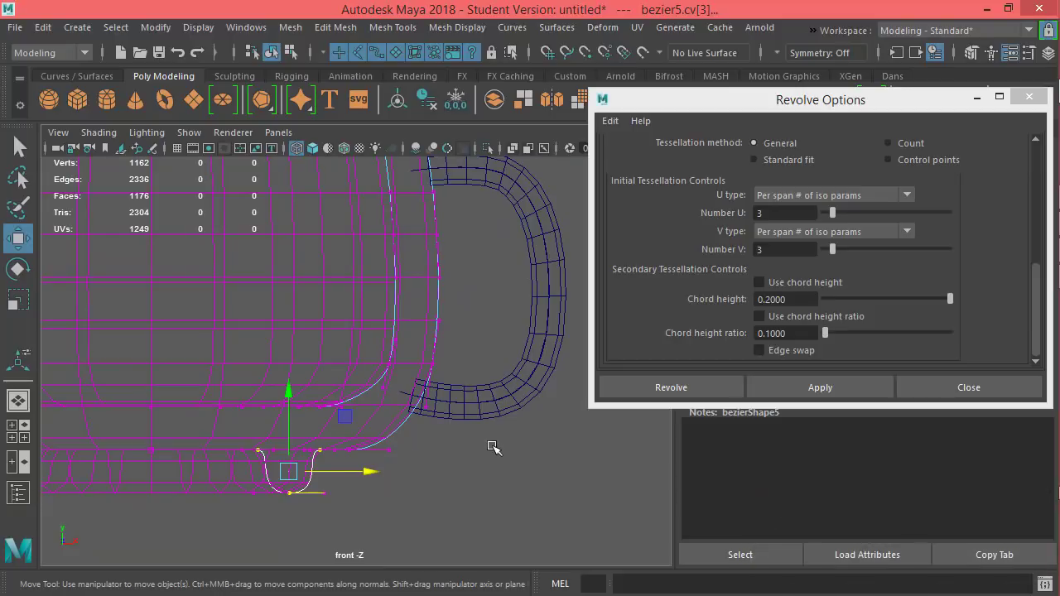
pyautogui.press('space')
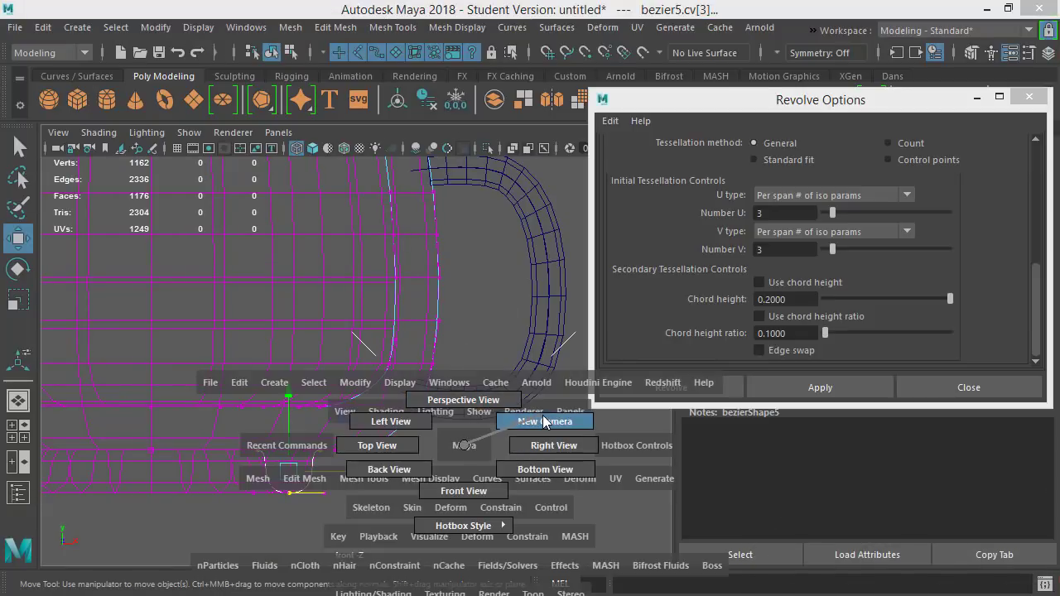
pyautogui.moveTo(521, 430); pyautogui.dragTo(465, 402)
pyautogui.keyDown('alt'); pyautogui.moveTo(381, 435); pyautogui.dragTo(399, 408); pyautogui.keyUp('alt')
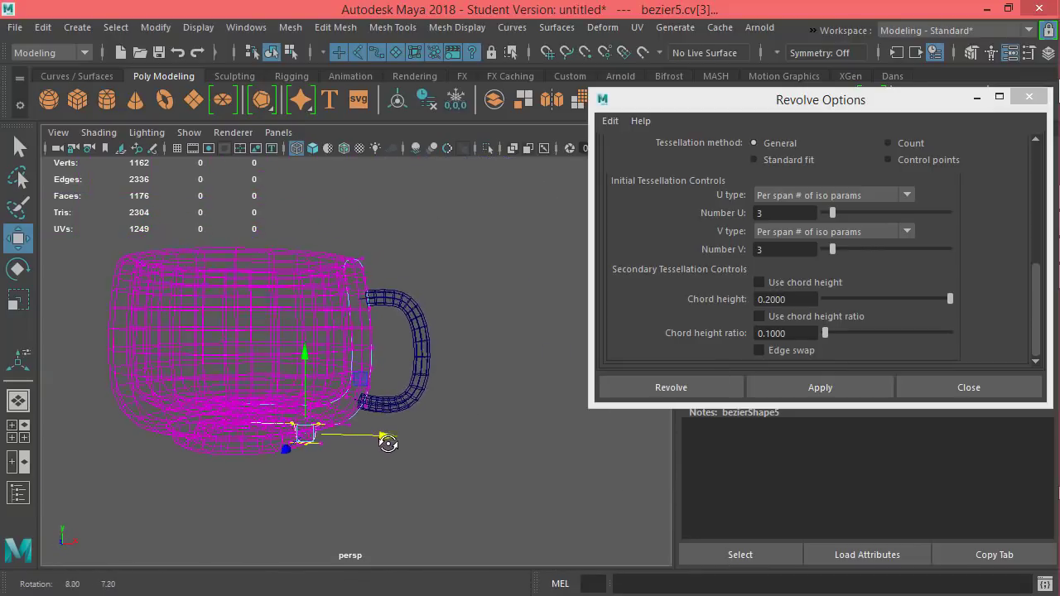
pyautogui.moveTo(393, 481)
pyautogui.keyDown('alt'); pyautogui.mouseDown()
pyautogui.moveTo(419, 464)
pyautogui.moveTo(400, 445)
pyautogui.moveTo(433, 455)
pyautogui.moveTo(427, 476)
pyautogui.moveTo(414, 287)
pyautogui.moveTo(412, 371)
pyautogui.mouseUp(); pyautogui.keyUp('alt')
pyautogui.press('5')
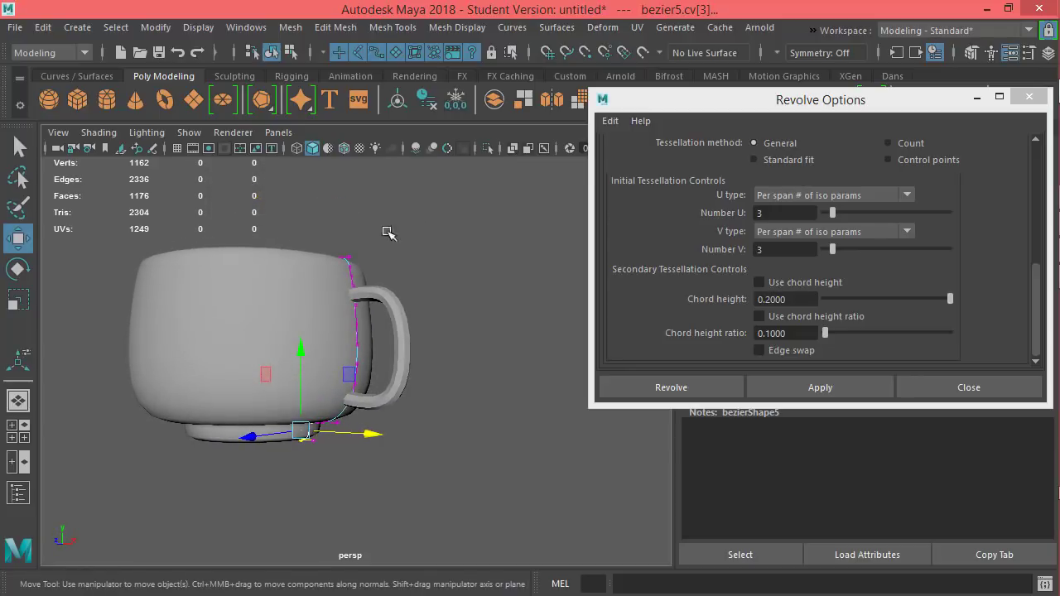
pyautogui.click(343, 149)
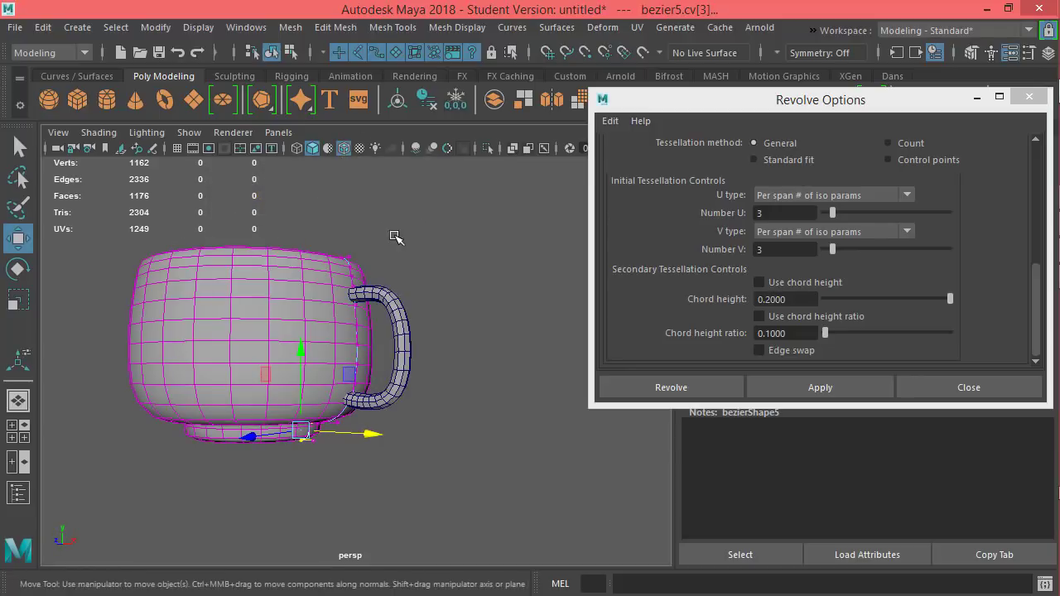
# Close the Revolve options and examine how the handle's ends meet the cup body
pyautogui.keyDown('alt'); pyautogui.moveTo(406, 230); pyautogui.dragTo(328, 247); pyautogui.keyUp('alt')
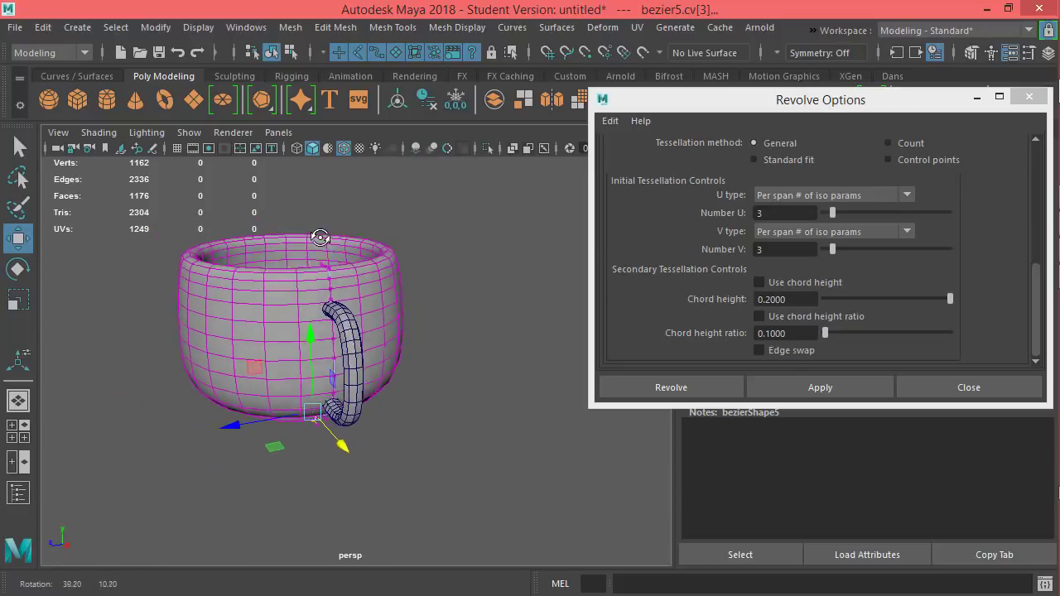
pyautogui.keyDown('alt'); pyautogui.moveTo(322, 240); pyautogui.dragTo(496, 307, button='right'); pyautogui.keyUp('alt')
pyautogui.keyDown('alt'); pyautogui.moveTo(497, 307); pyautogui.dragTo(326, 350); pyautogui.keyUp('alt')
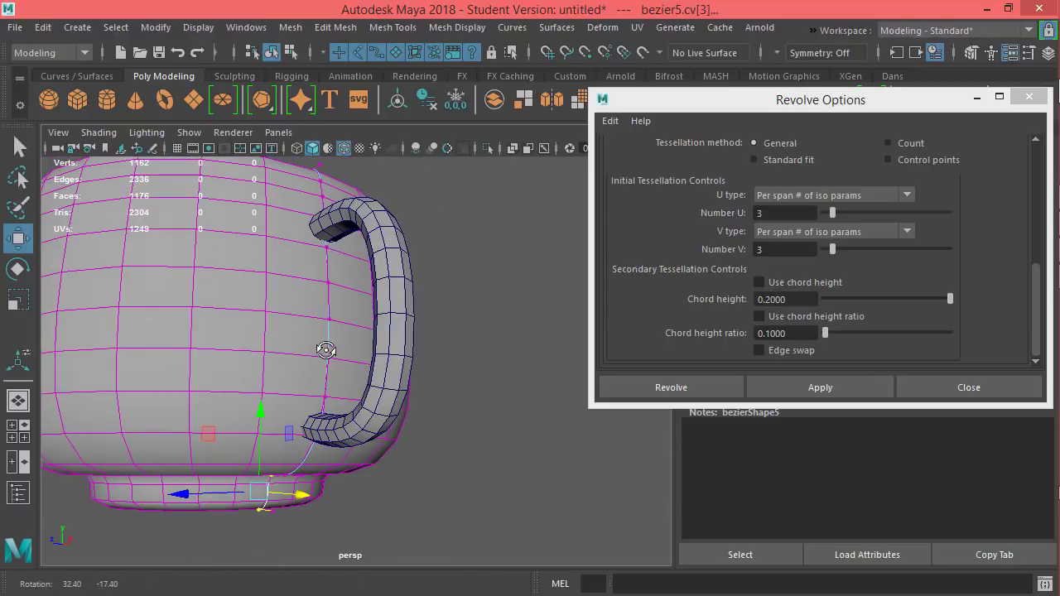
pyautogui.click(1030, 97)
pyautogui.keyDown('alt'); pyautogui.moveTo(504, 213); pyautogui.dragTo(511, 261); pyautogui.keyUp('alt')
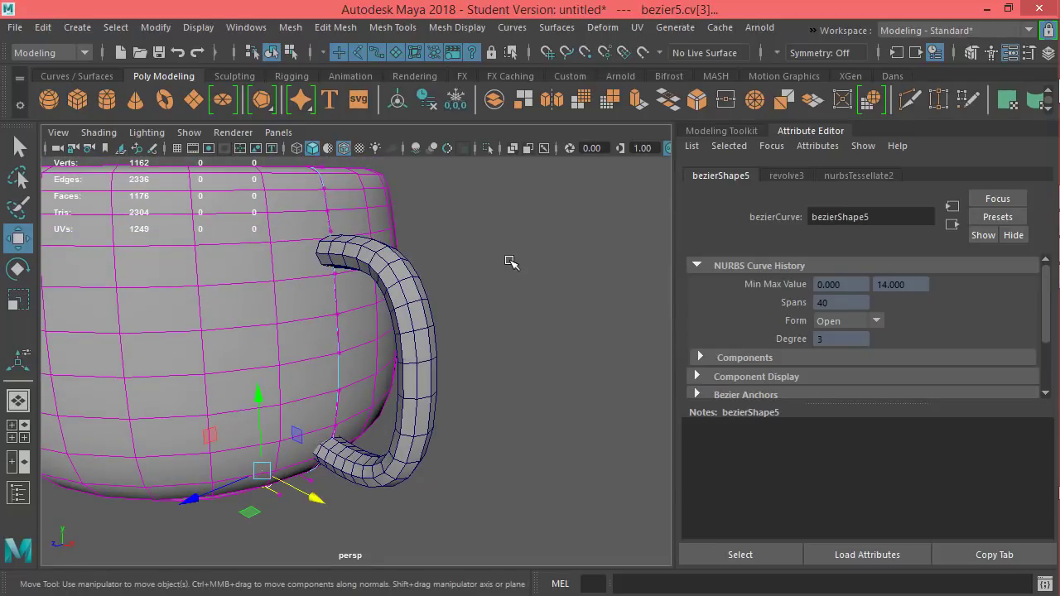
pyautogui.keyDown('alt'); pyautogui.moveTo(484, 421); pyautogui.dragTo(539, 407); pyautogui.keyUp('alt')
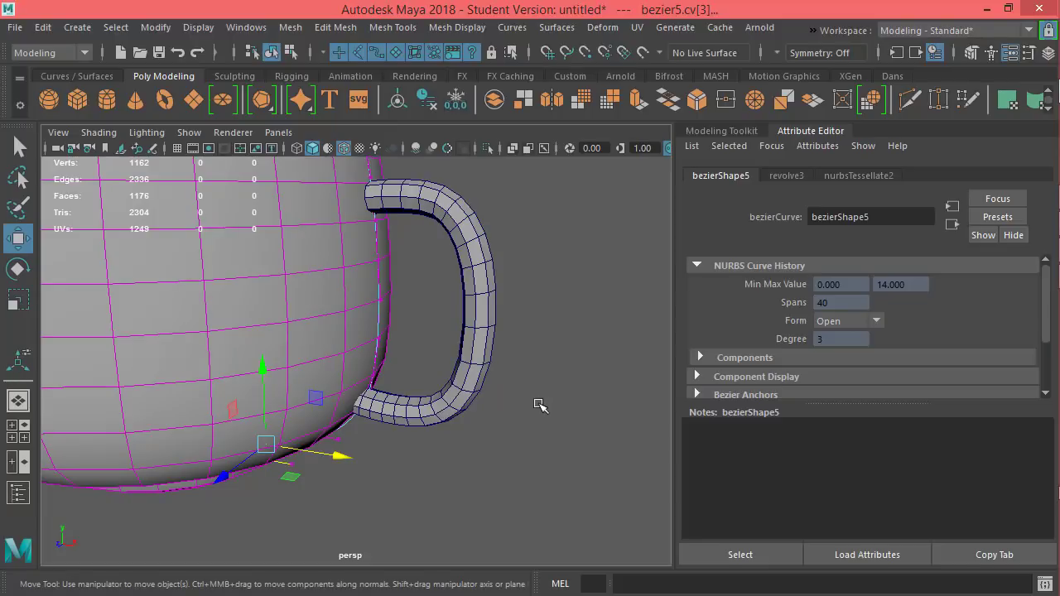
pyautogui.keyDown('alt'); pyautogui.moveTo(541, 405); pyautogui.dragTo(583, 501, button='middle'); pyautogui.keyUp('alt')
pyautogui.keyDown('alt'); pyautogui.moveTo(582, 302); pyautogui.dragTo(565, 314); pyautogui.keyUp('alt')
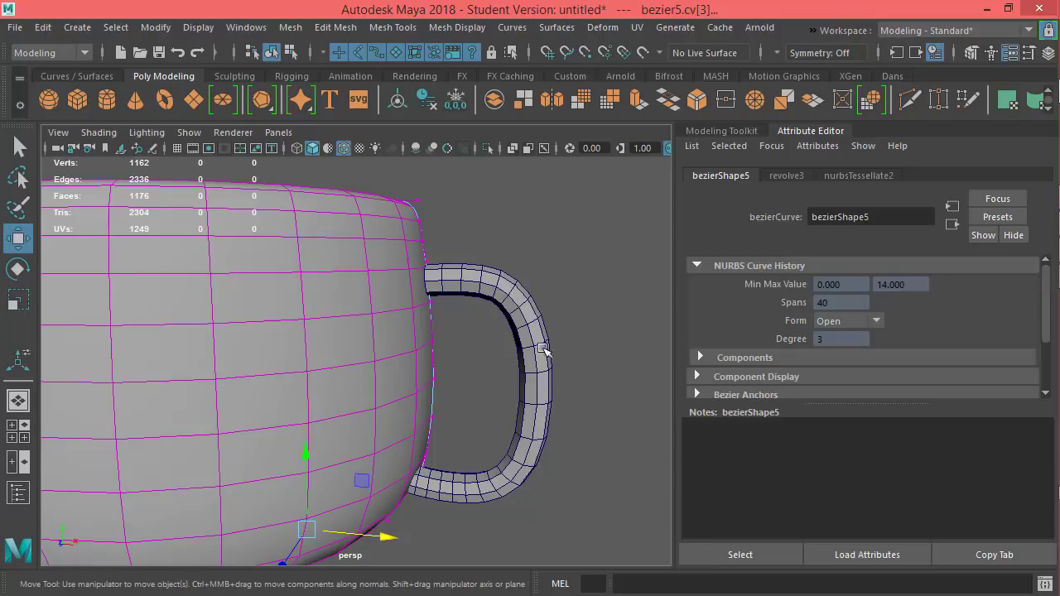
pyautogui.keyDown('alt'); pyautogui.moveTo(544, 348); pyautogui.dragTo(374, 283); pyautogui.keyUp('alt')
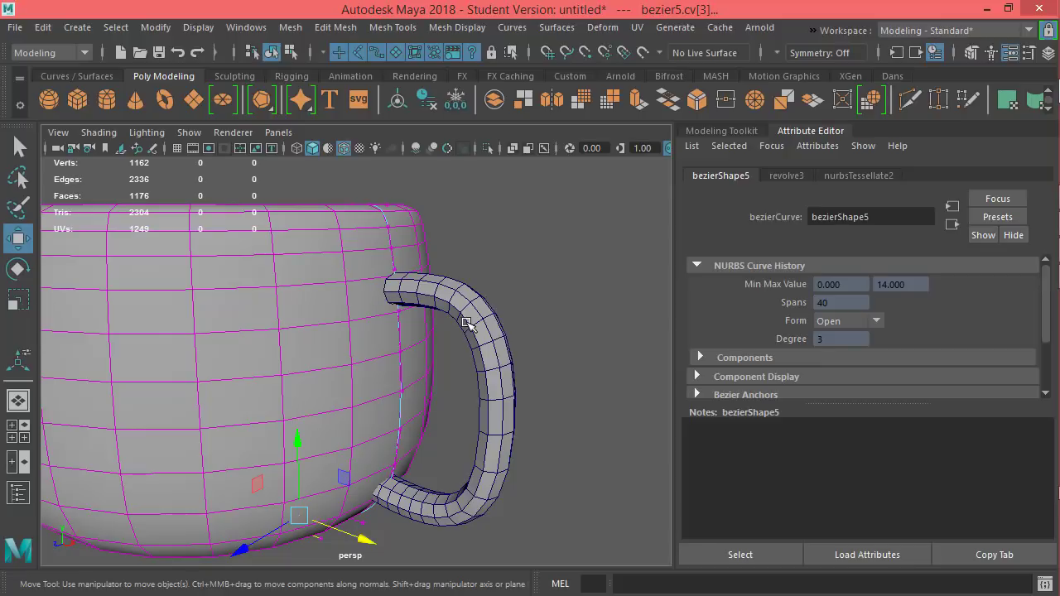
pyautogui.keyDown('alt'); pyautogui.moveTo(455, 323); pyautogui.dragTo(504, 359); pyautogui.keyUp('alt')
pyautogui.keyDown('alt'); pyautogui.moveTo(504, 359); pyautogui.dragTo(454, 377, button='right'); pyautogui.keyUp('alt')
pyautogui.keyDown('alt'); pyautogui.moveTo(454, 377); pyautogui.dragTo(511, 308); pyautogui.keyUp('alt')
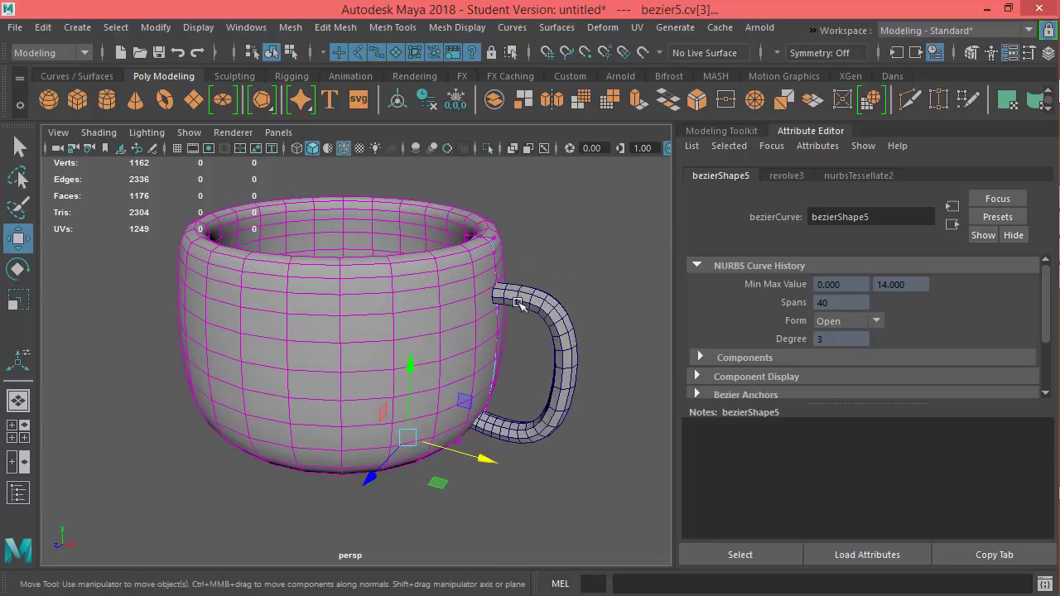
# Start saving the scene and choose the folder D:\Google Drive\Purdue\116_modeling\Week04 as its location
pyautogui.press('q')
pyautogui.hotkey('ctrl', 's')
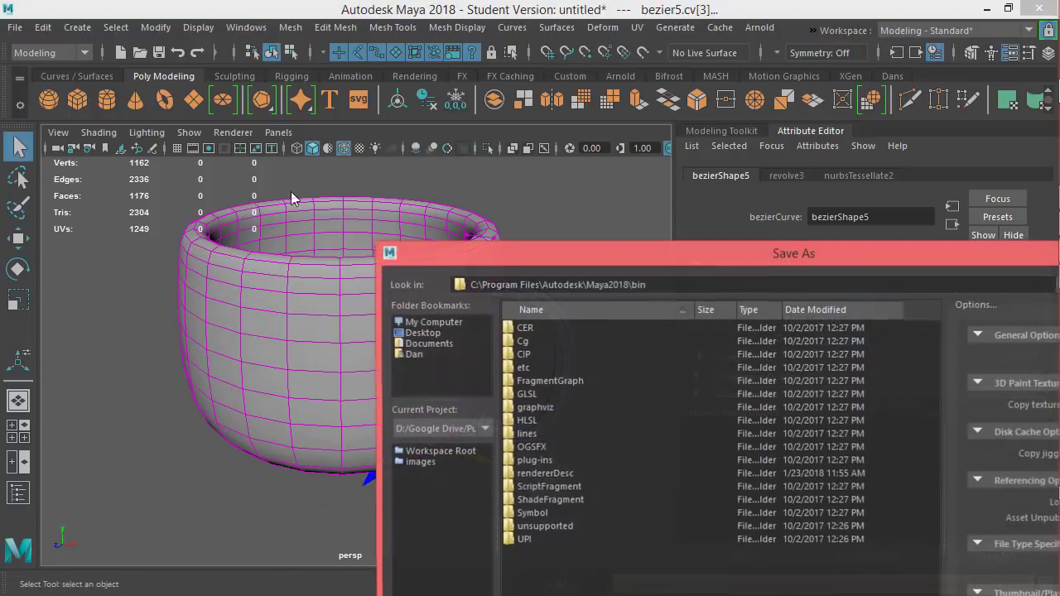
pyautogui.moveTo(592, 248); pyautogui.dragTo(361, 38)
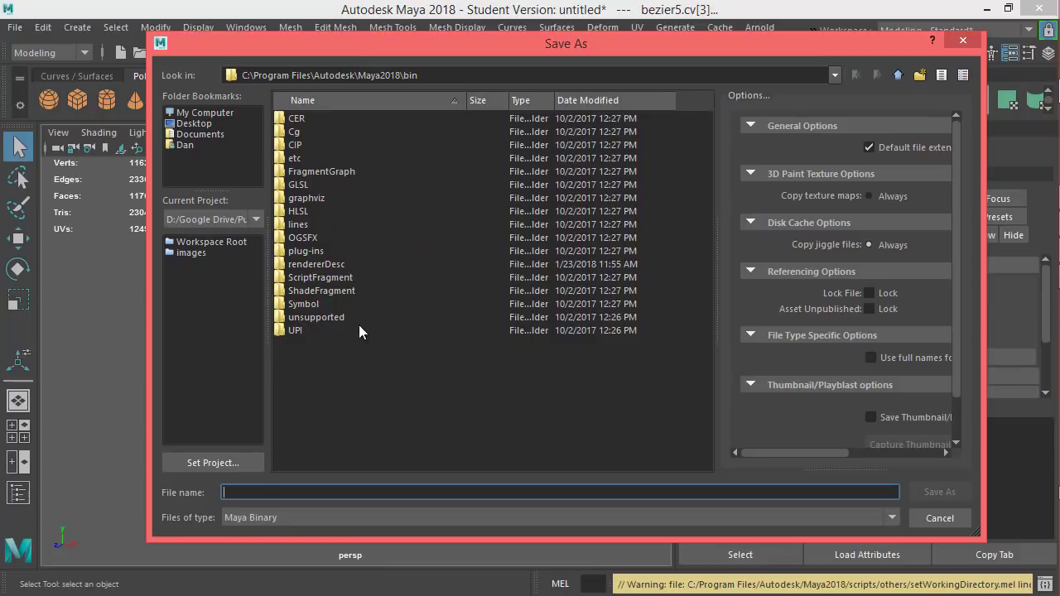
pyautogui.click(207, 113)
pyautogui.doubleClick(311, 132)
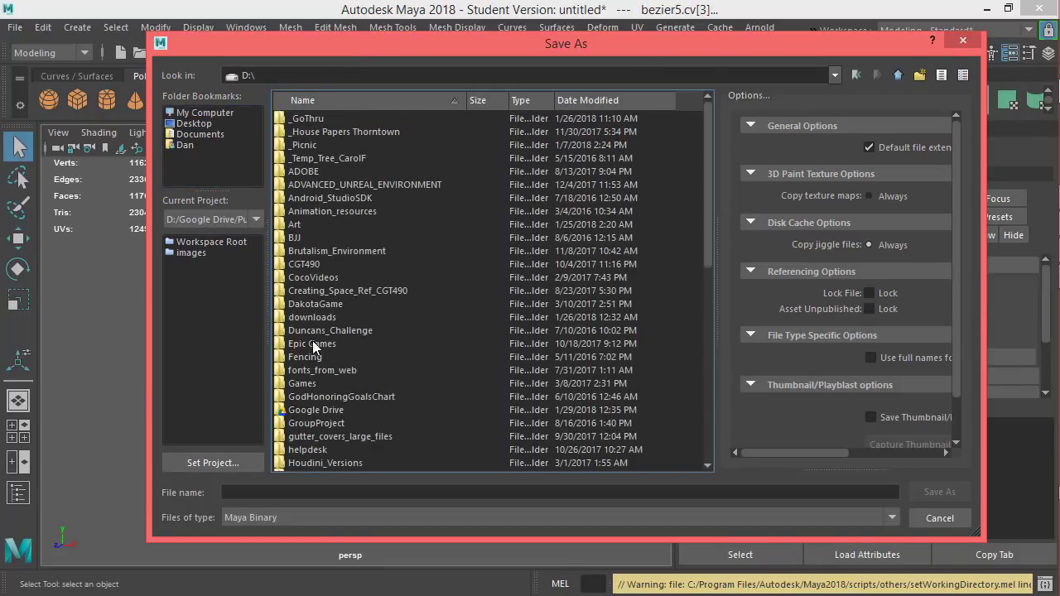
pyautogui.doubleClick(313, 409)
pyautogui.scroll(-8, 324, 364)
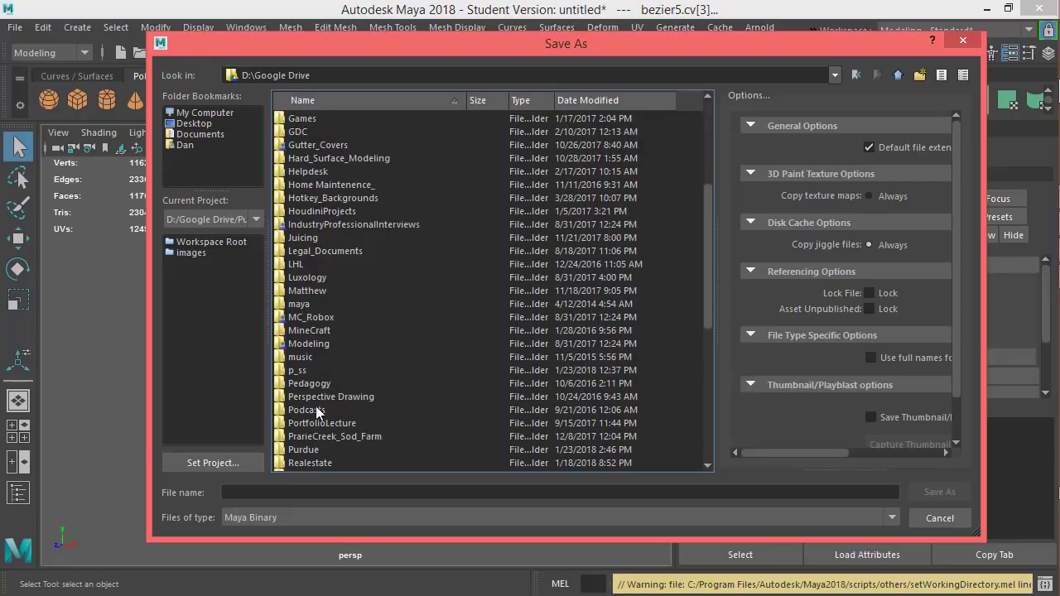
pyautogui.doubleClick(311, 450)
pyautogui.doubleClick(313, 121)
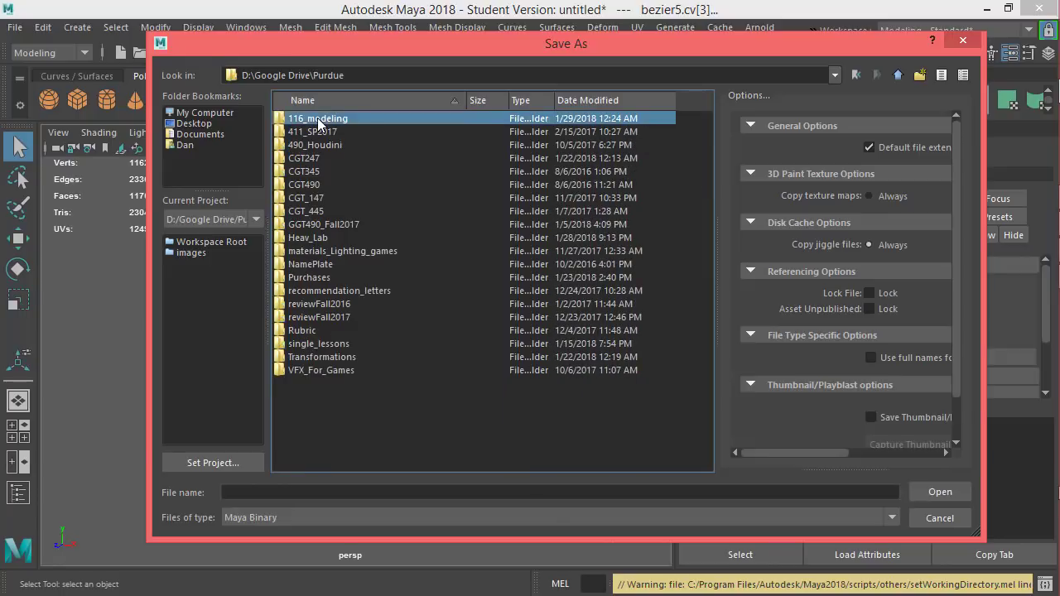
pyautogui.doubleClick(312, 183)
# Name the scene file Coffee_Mug and save it as Maya Binary, accepting the student version notice
pyautogui.click(290, 494)
pyautogui.write('Coffee_Mug')
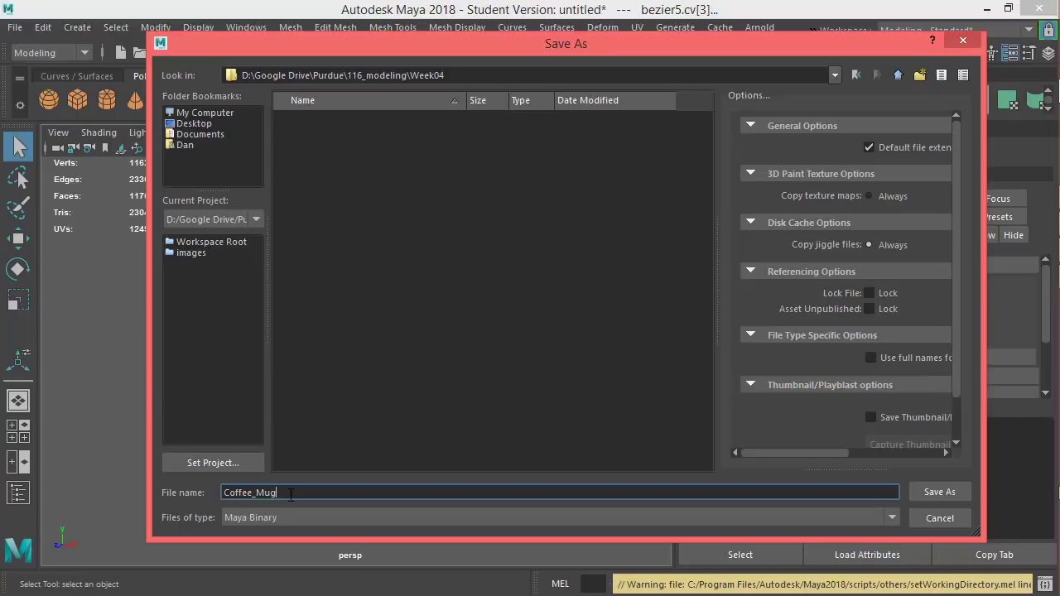
pyautogui.press('Return')
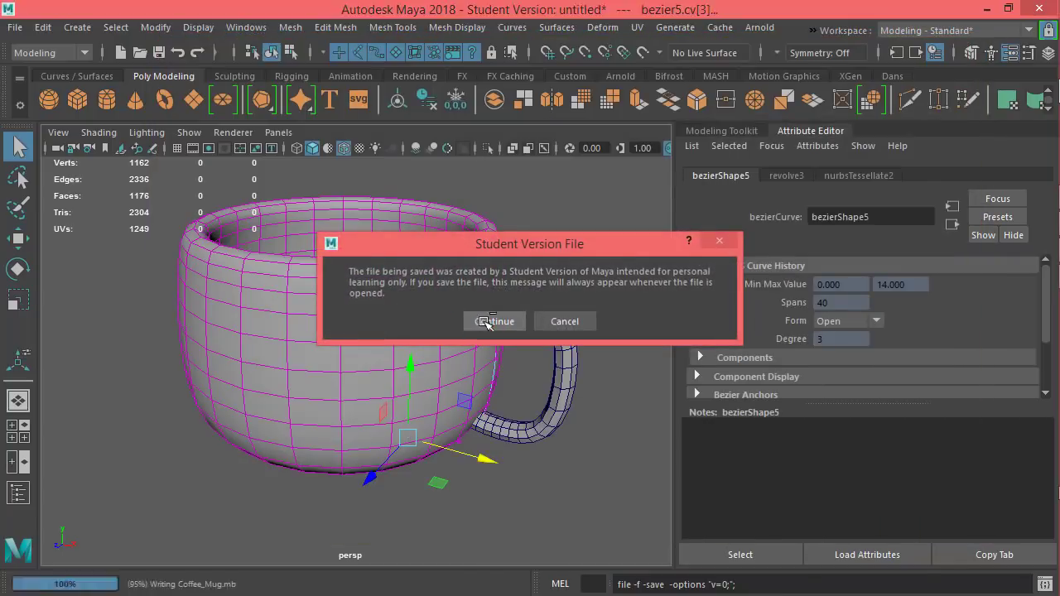
pyautogui.click(488, 321)
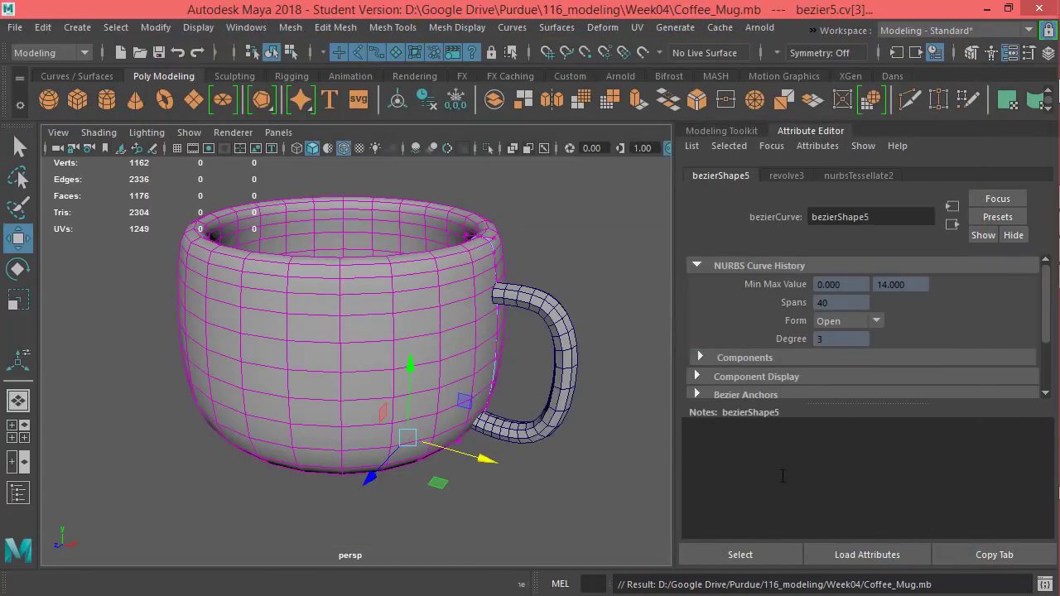